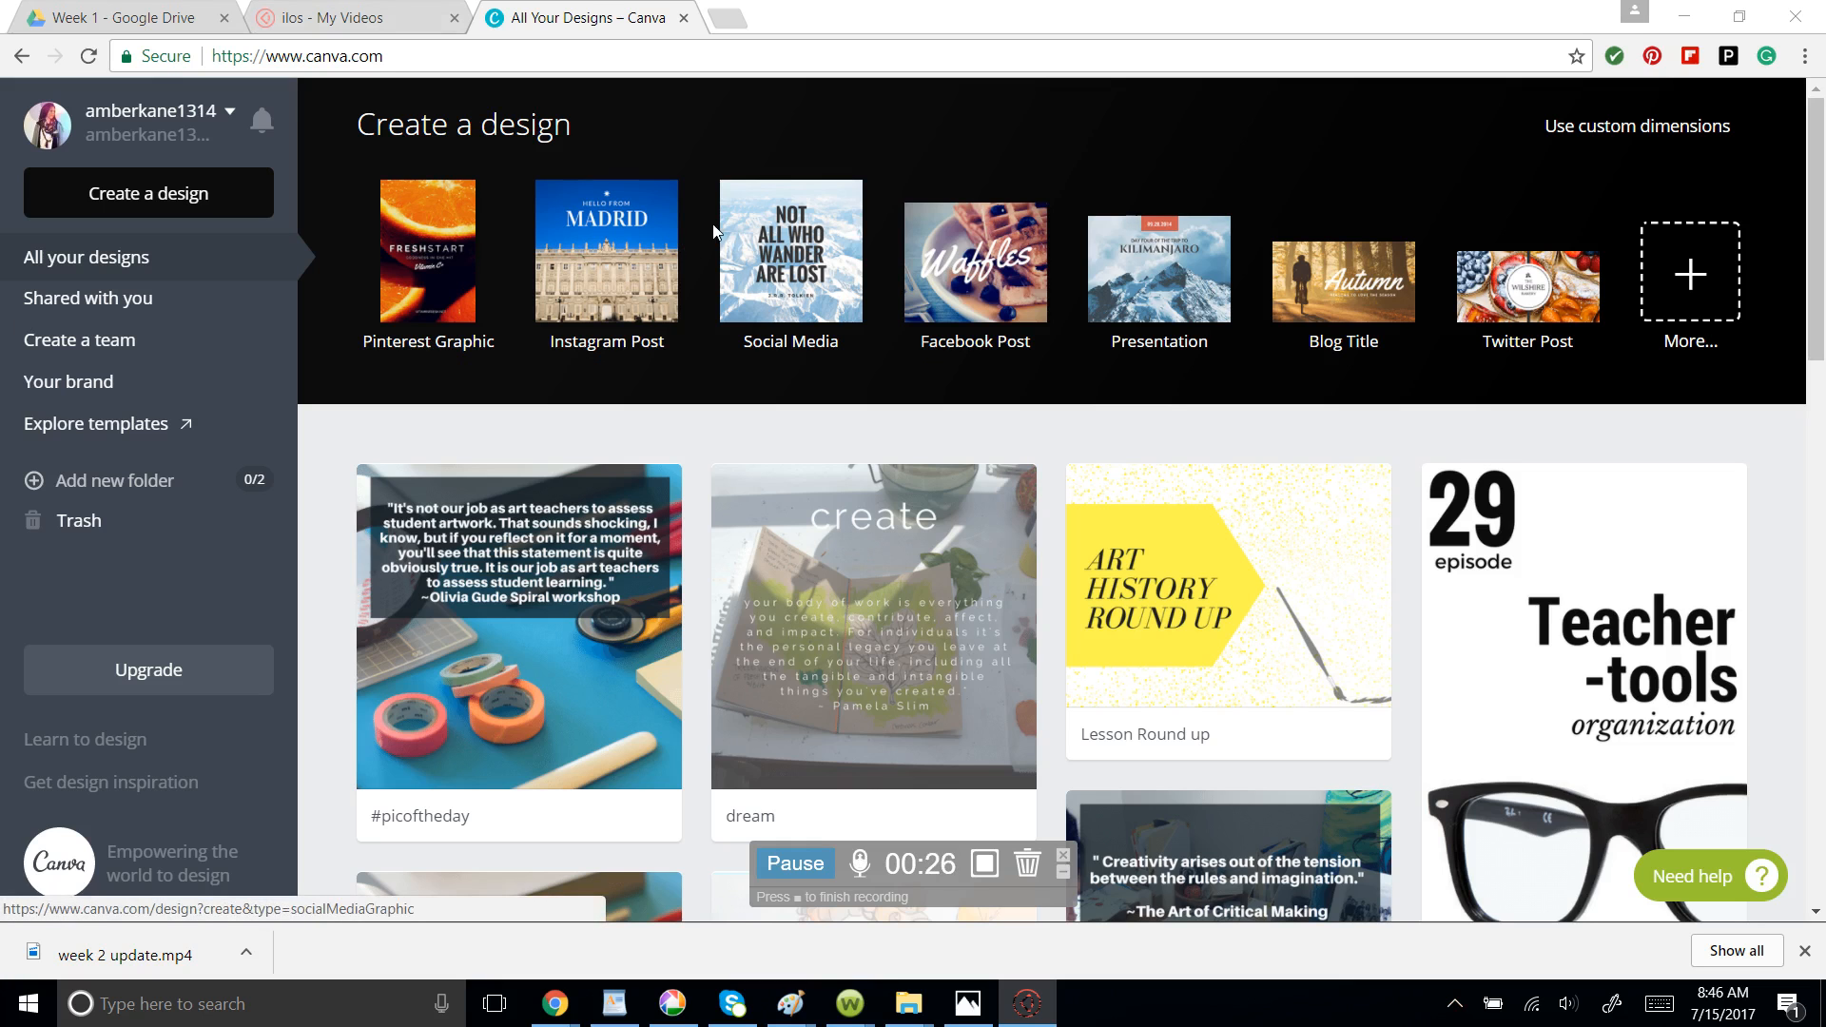
# Look through the previously created designs on the home page.
pyautogui.scroll(-1, 715, 231)
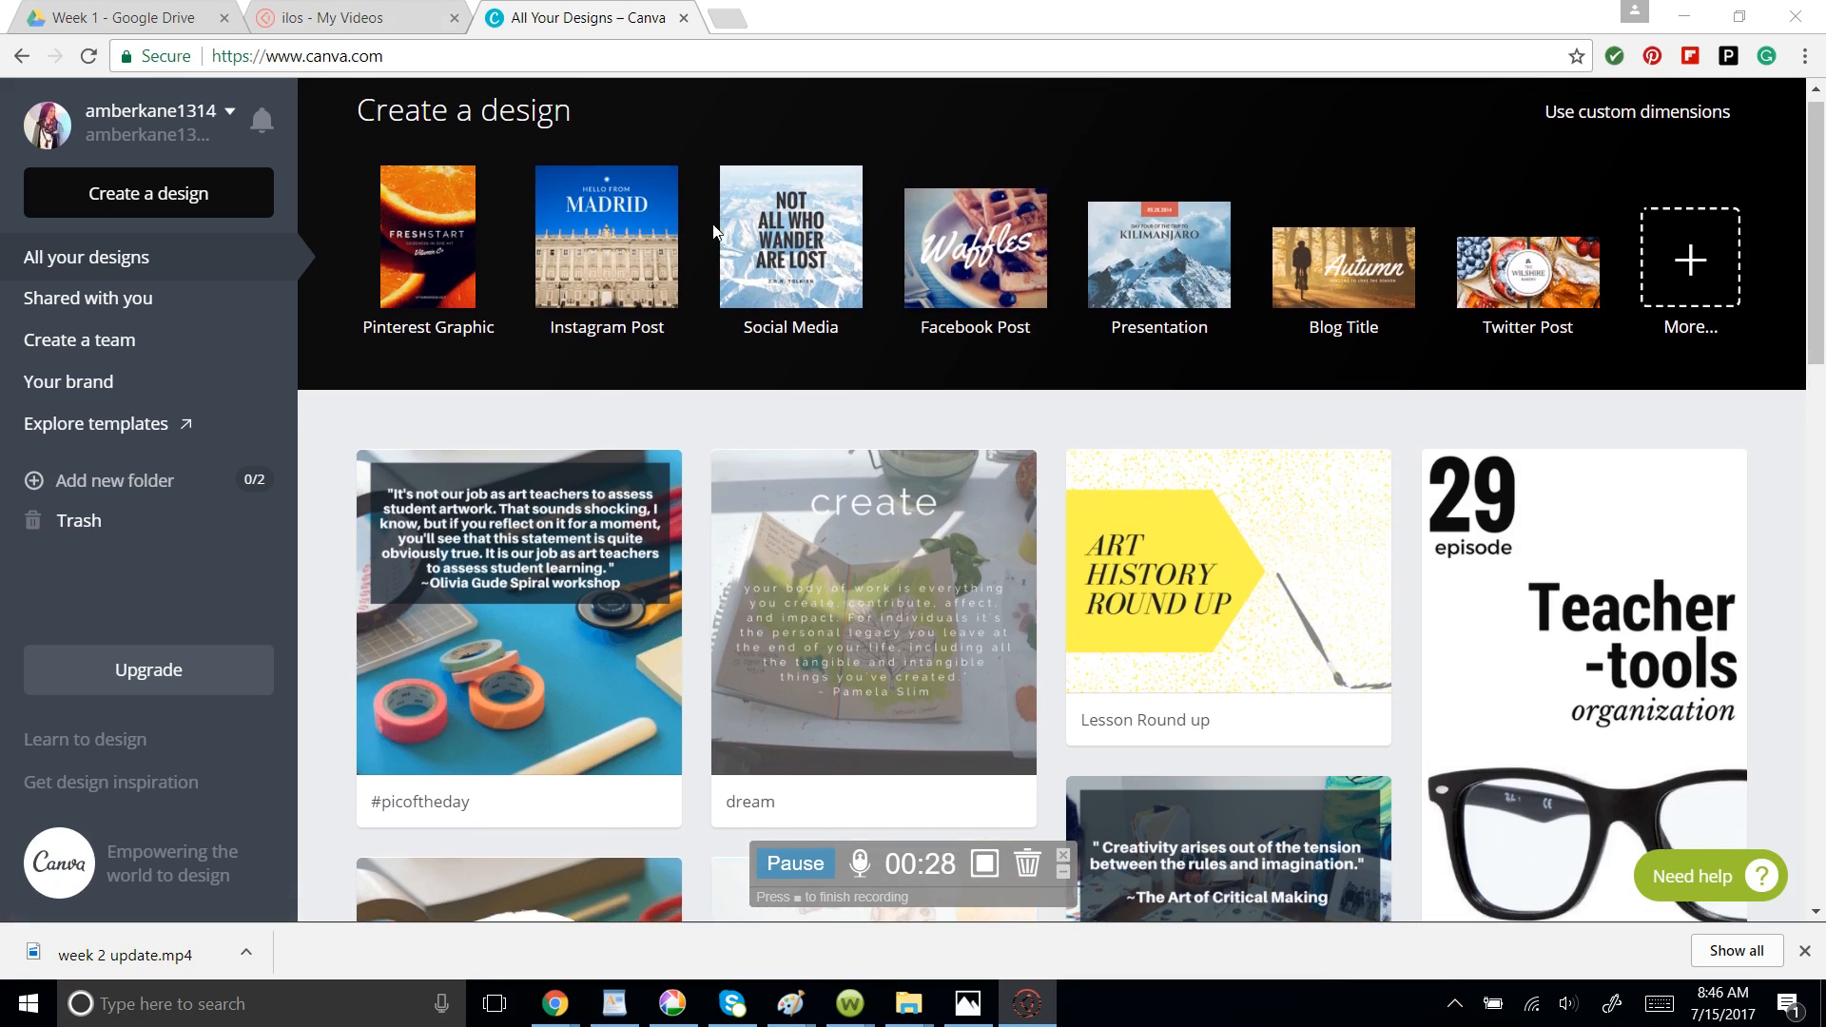
pyautogui.scroll(-3, 719, 295)
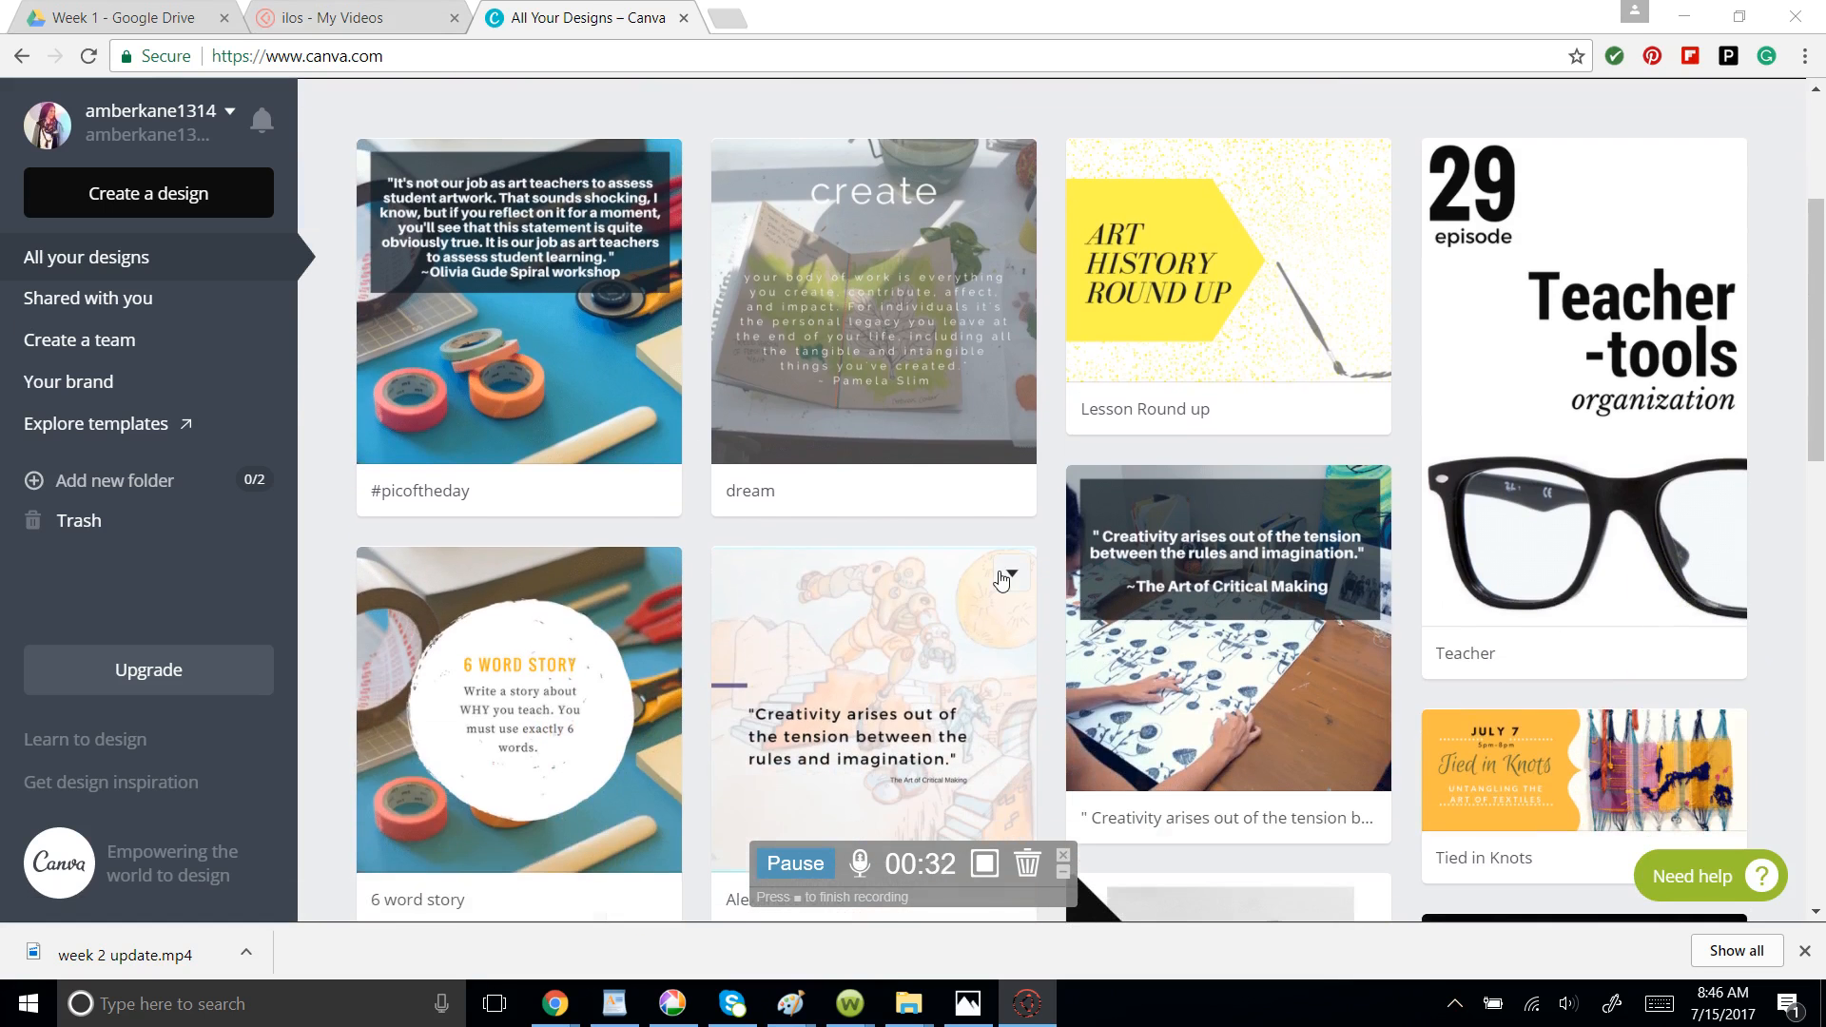
pyautogui.scroll(-3, 998, 582)
pyautogui.scroll(-10, 1000, 581)
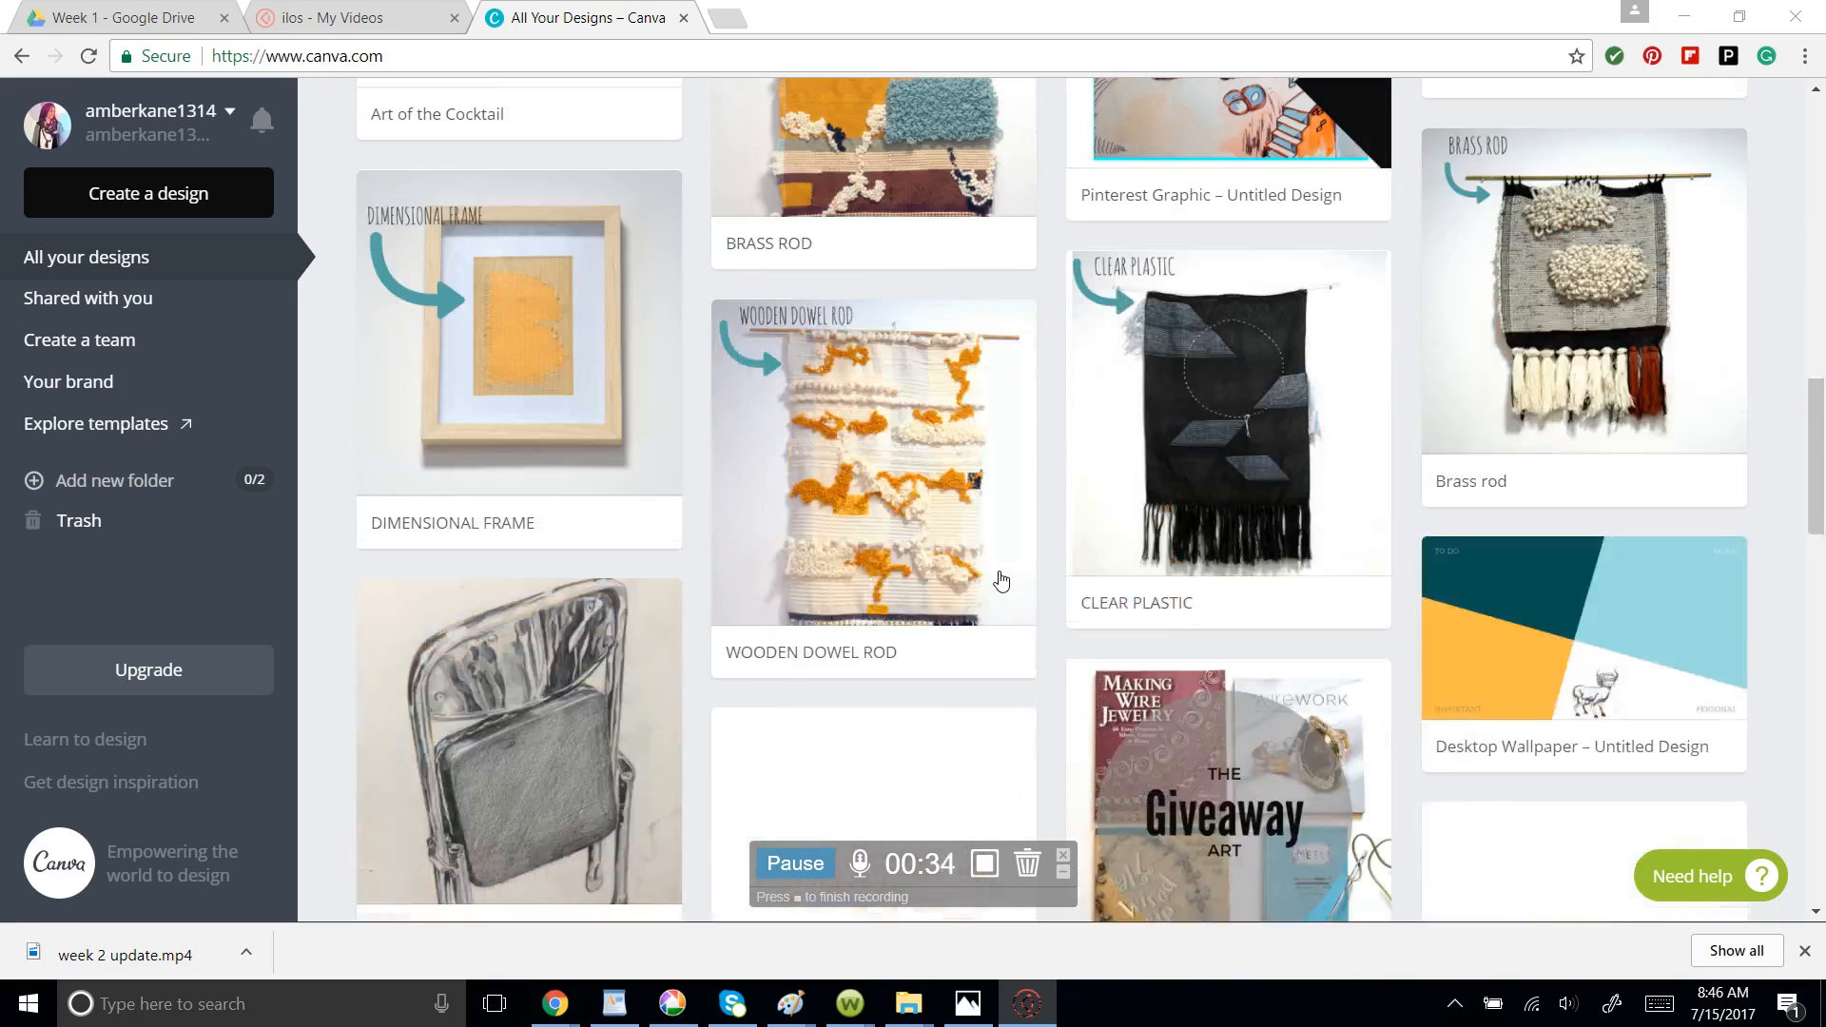
pyautogui.scroll(-10, 1000, 581)
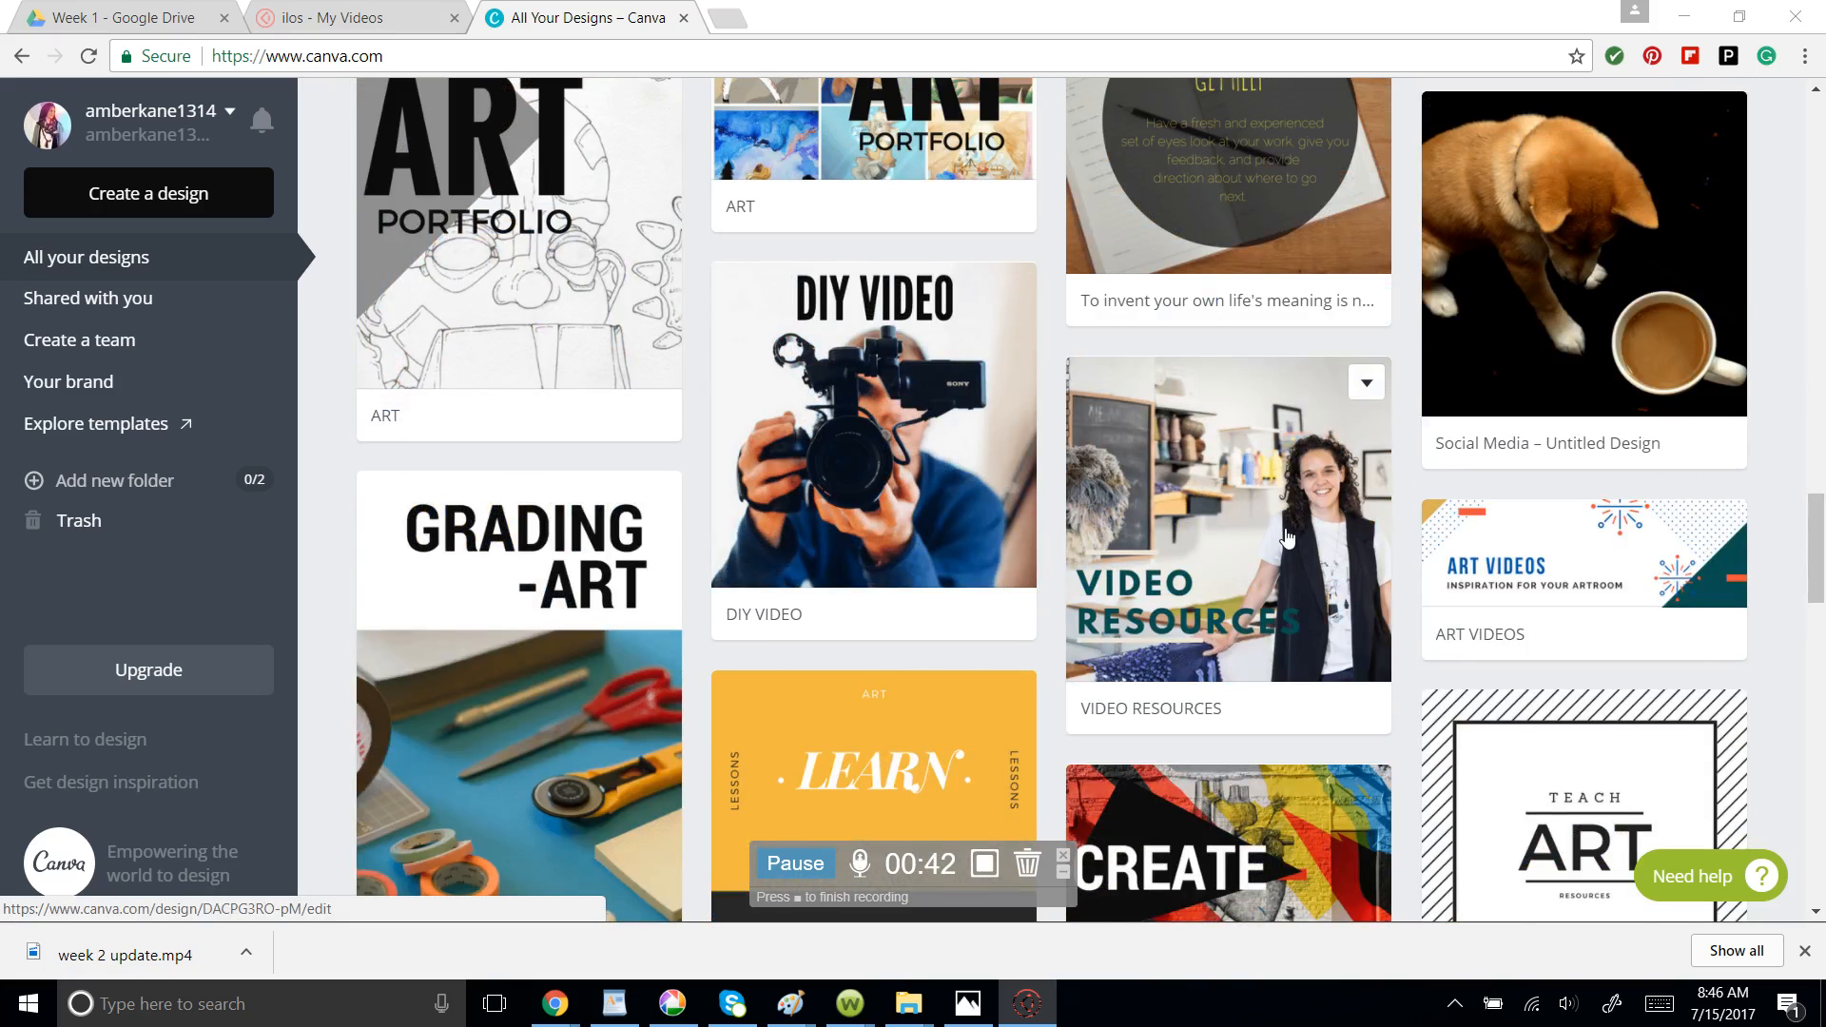
pyautogui.scroll(10, 1312, 519)
pyautogui.scroll(15, 1287, 539)
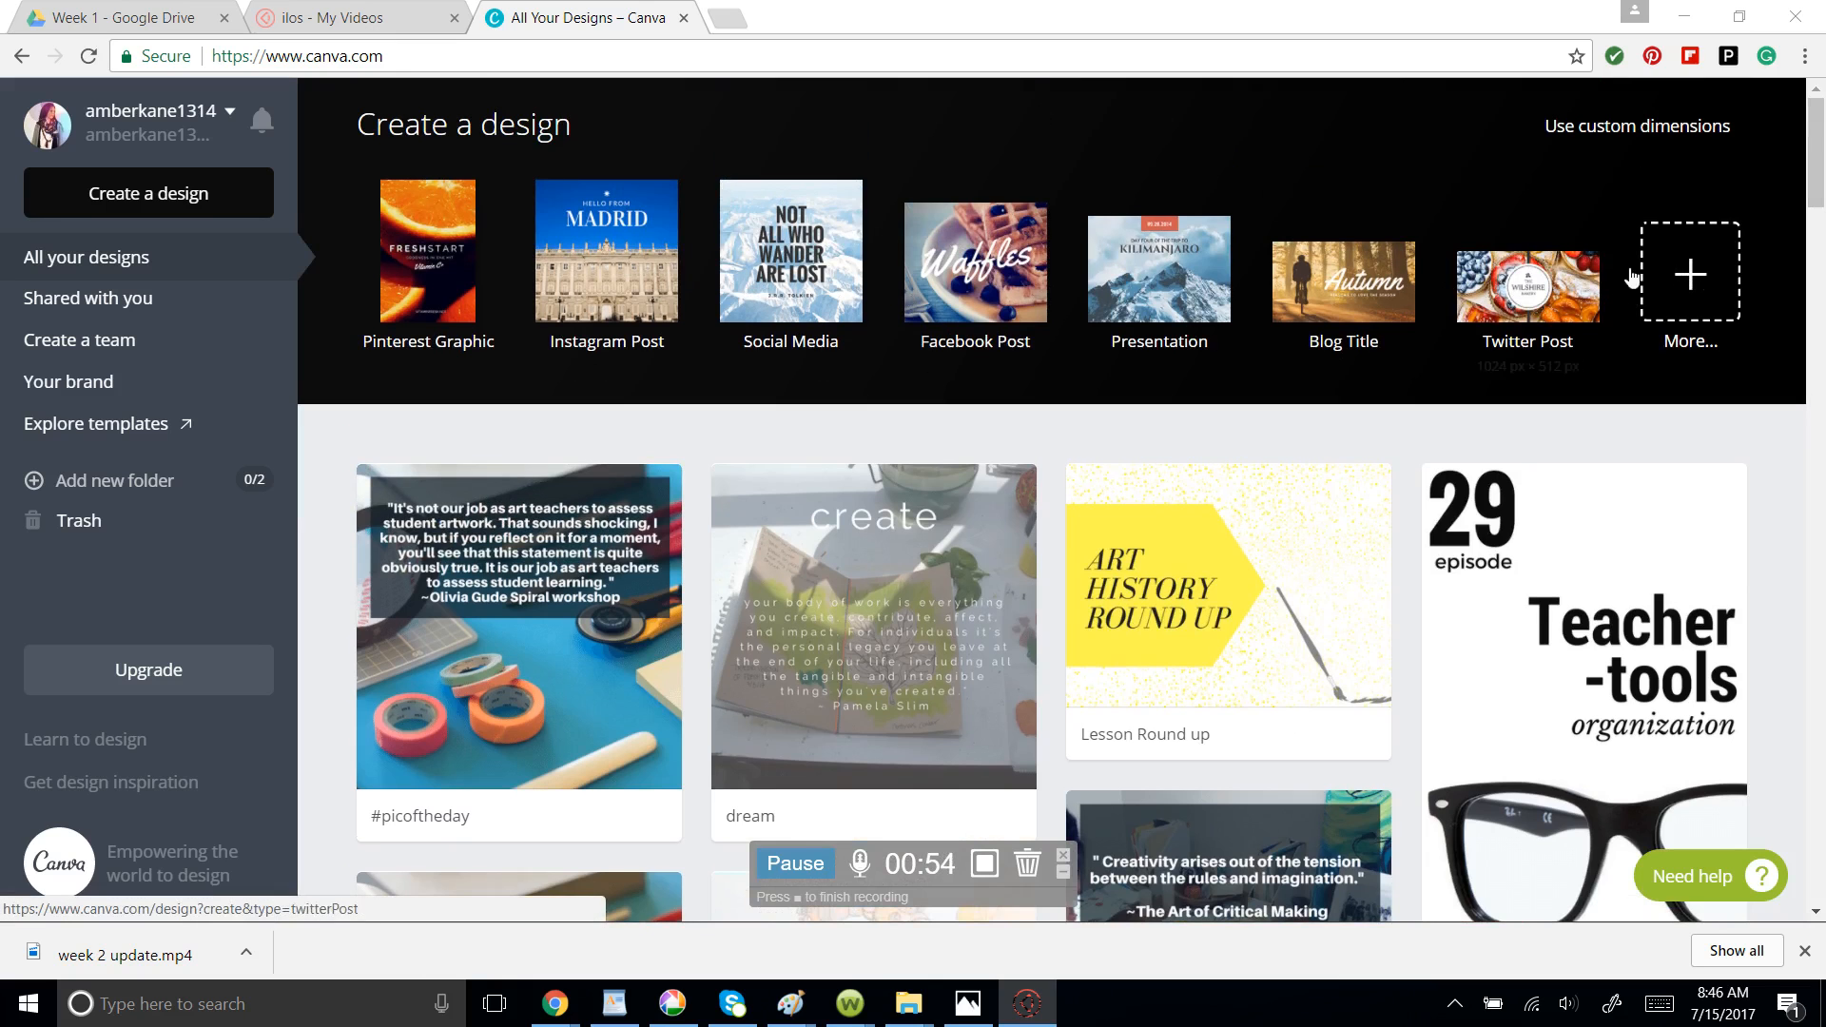
# Open the full list of design types and examine the formats from social media posts to events.
pyautogui.click(1707, 274)
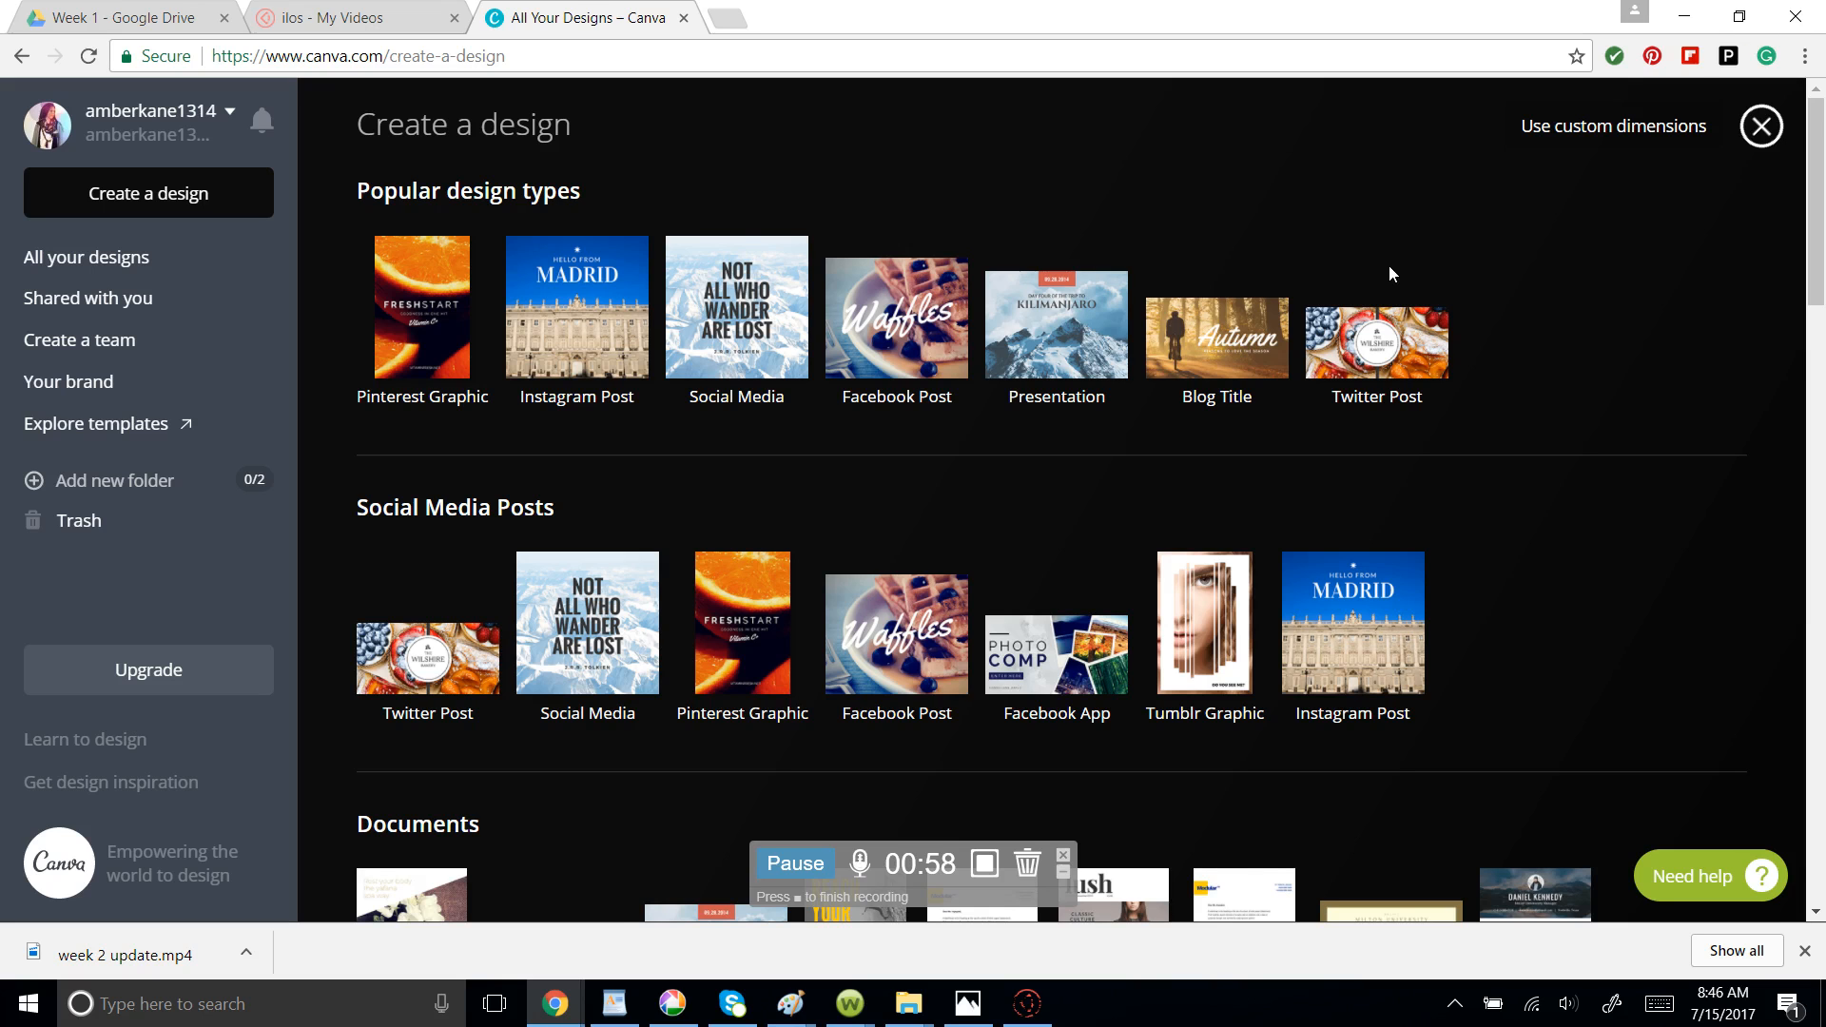
pyautogui.scroll(-1, 801, 482)
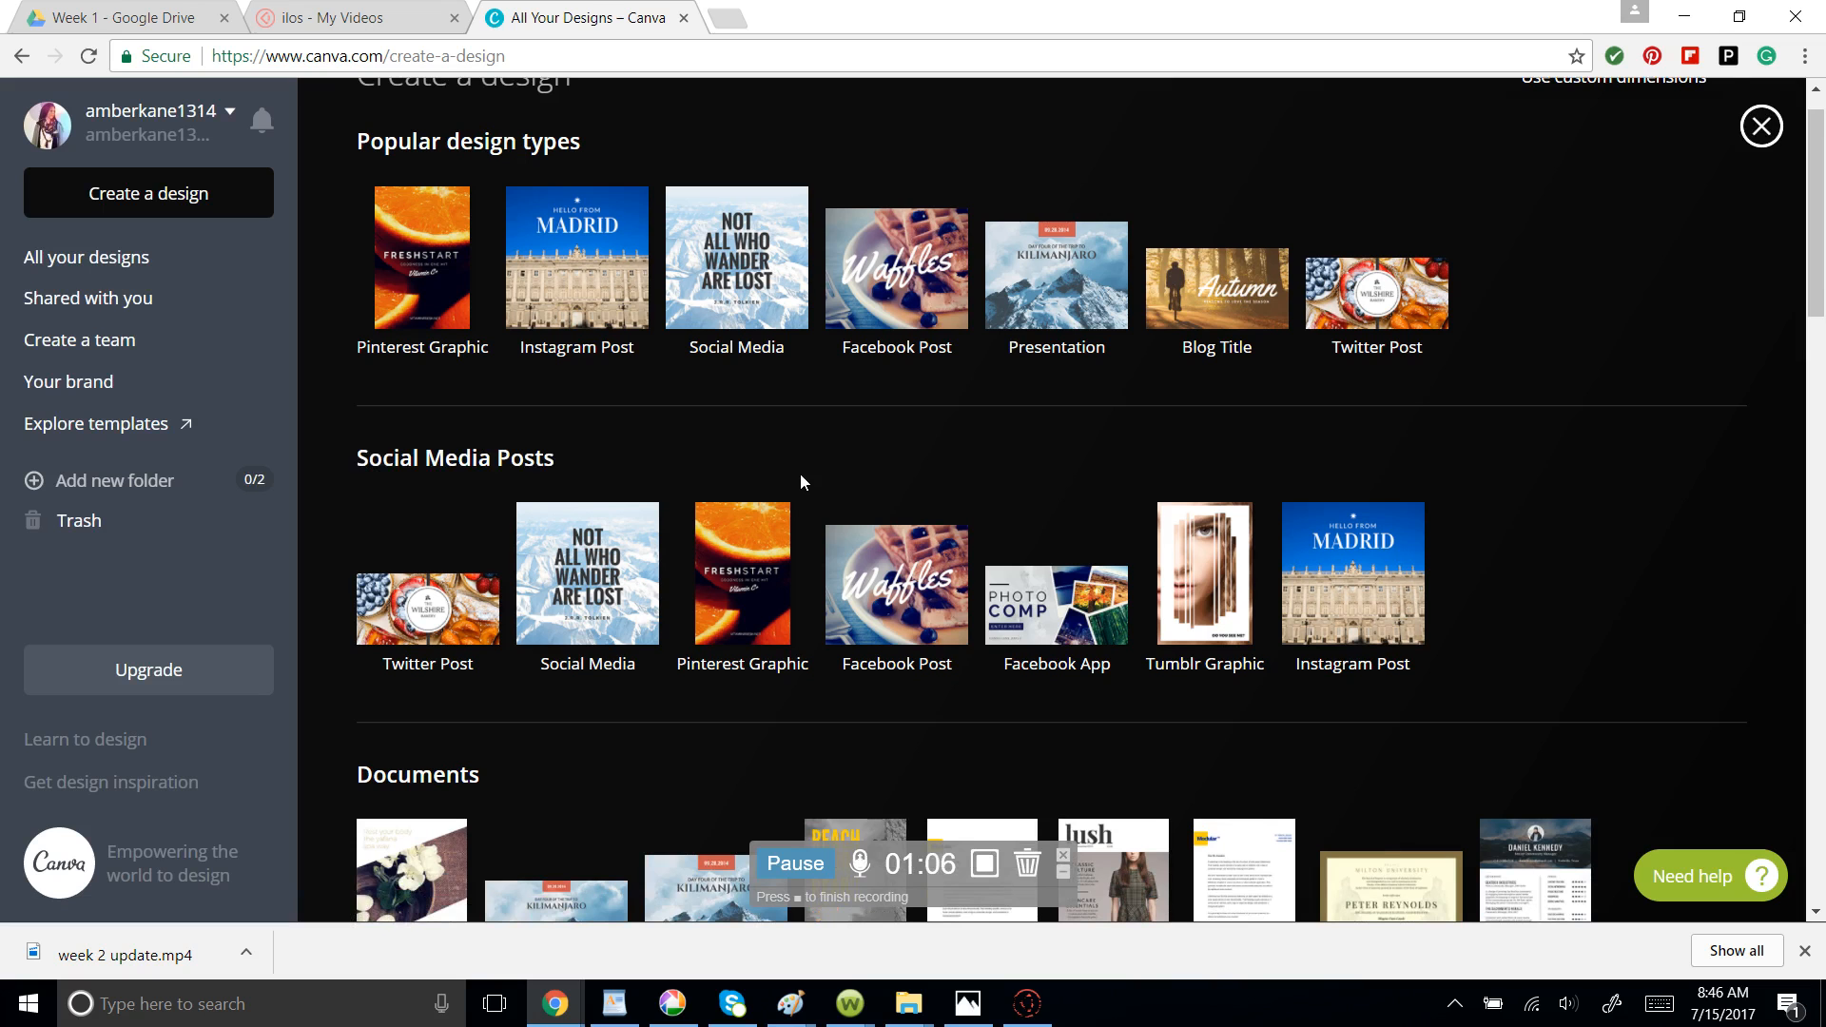
pyautogui.scroll(-3, 506, 475)
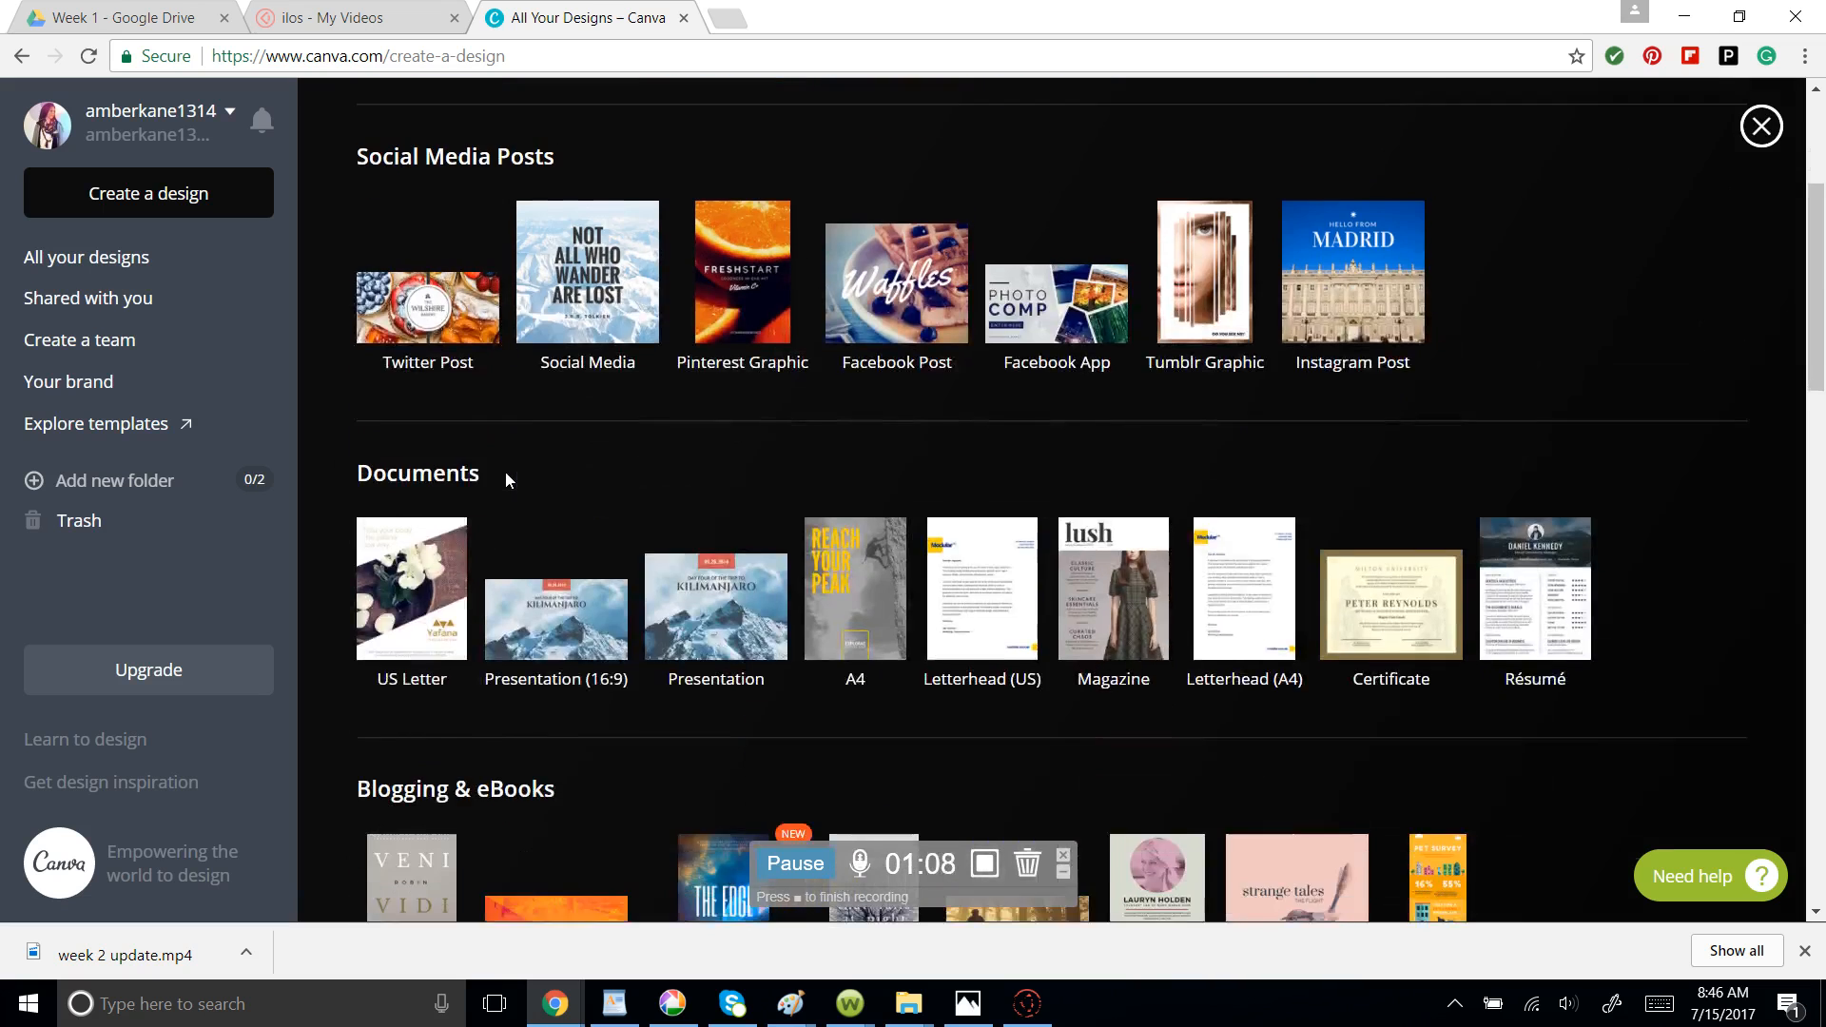
pyautogui.scroll(-2, 506, 476)
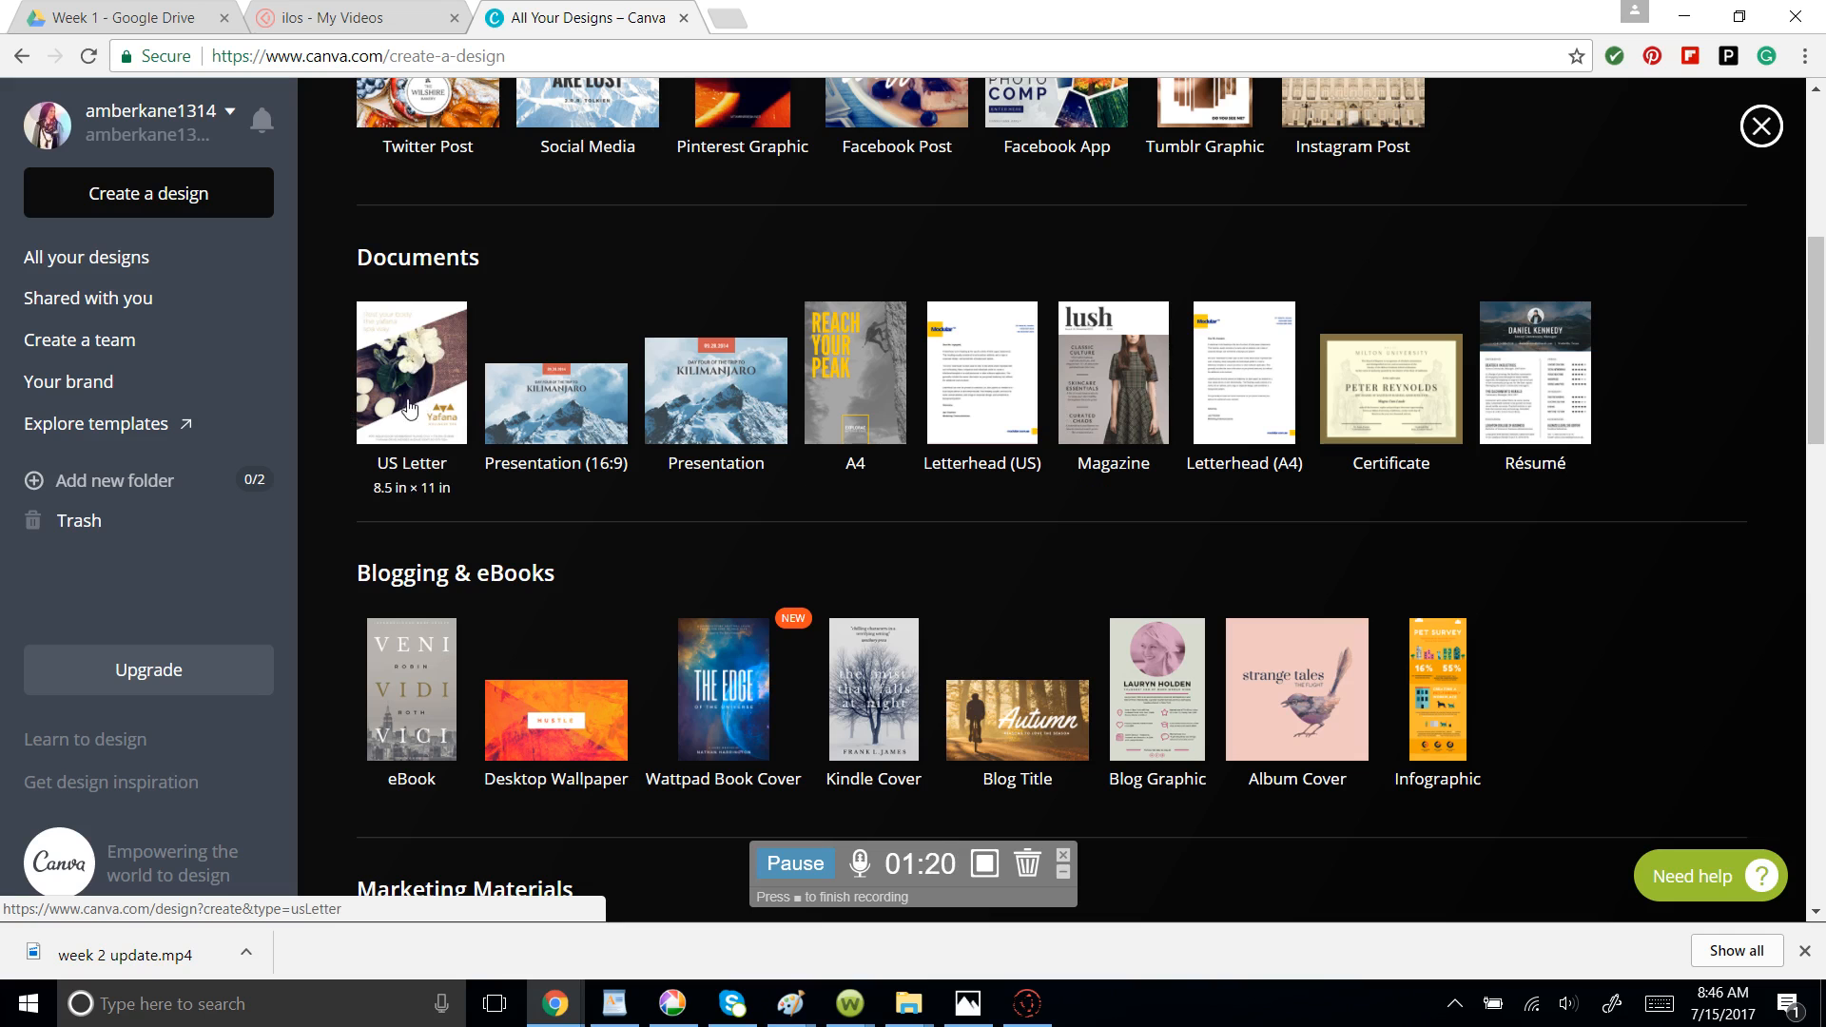
pyautogui.scroll(-1, 621, 369)
pyautogui.scroll(-3, 618, 368)
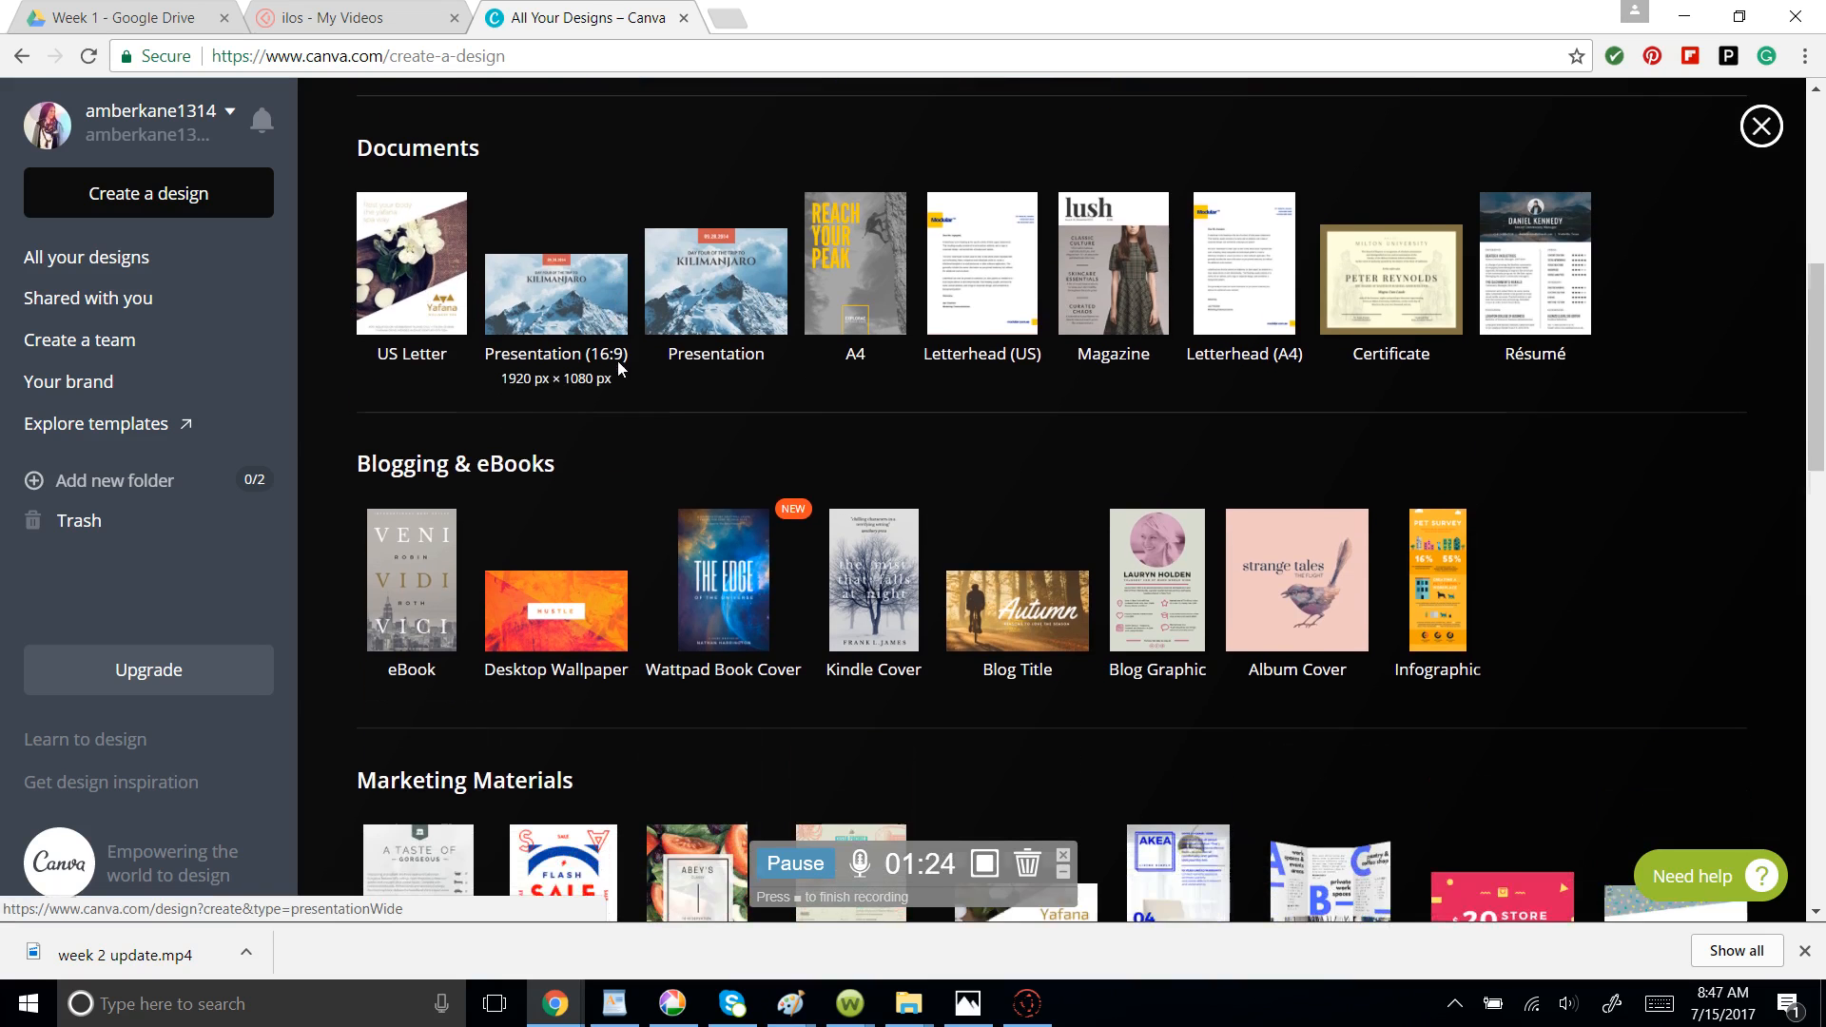
pyautogui.scroll(-3, 713, 476)
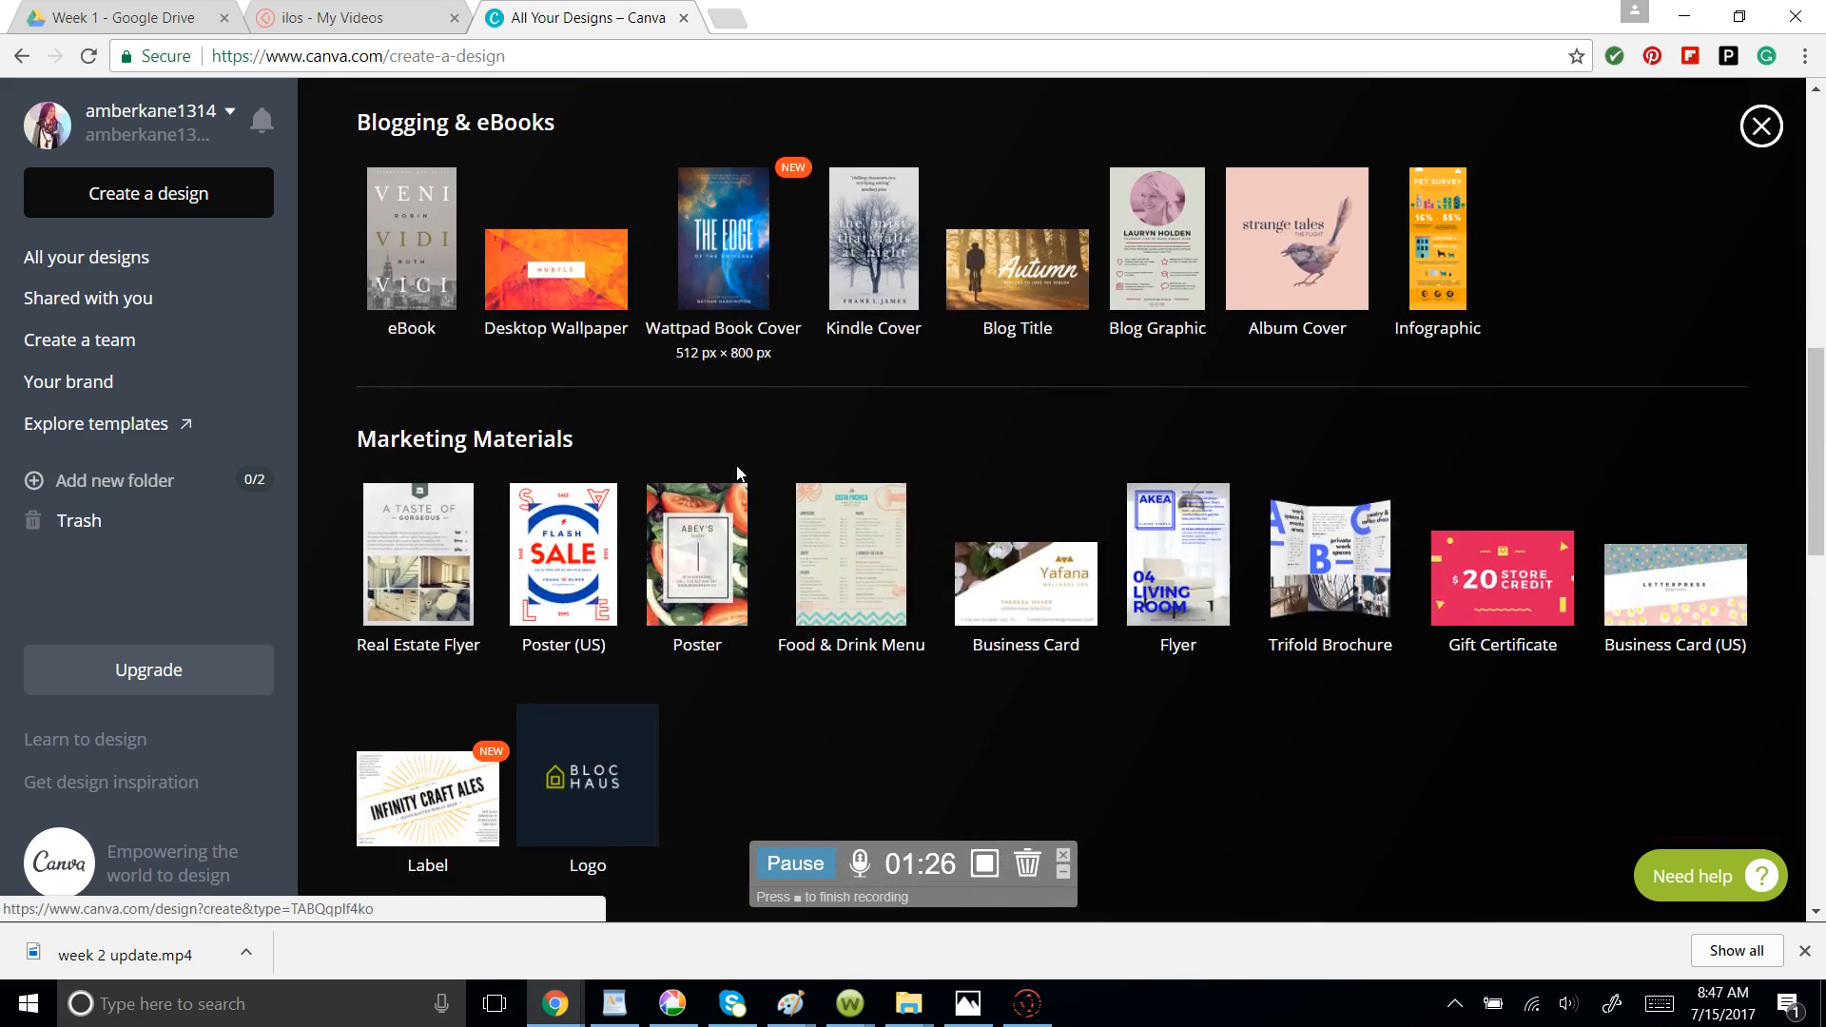
pyautogui.scroll(-1, 837, 533)
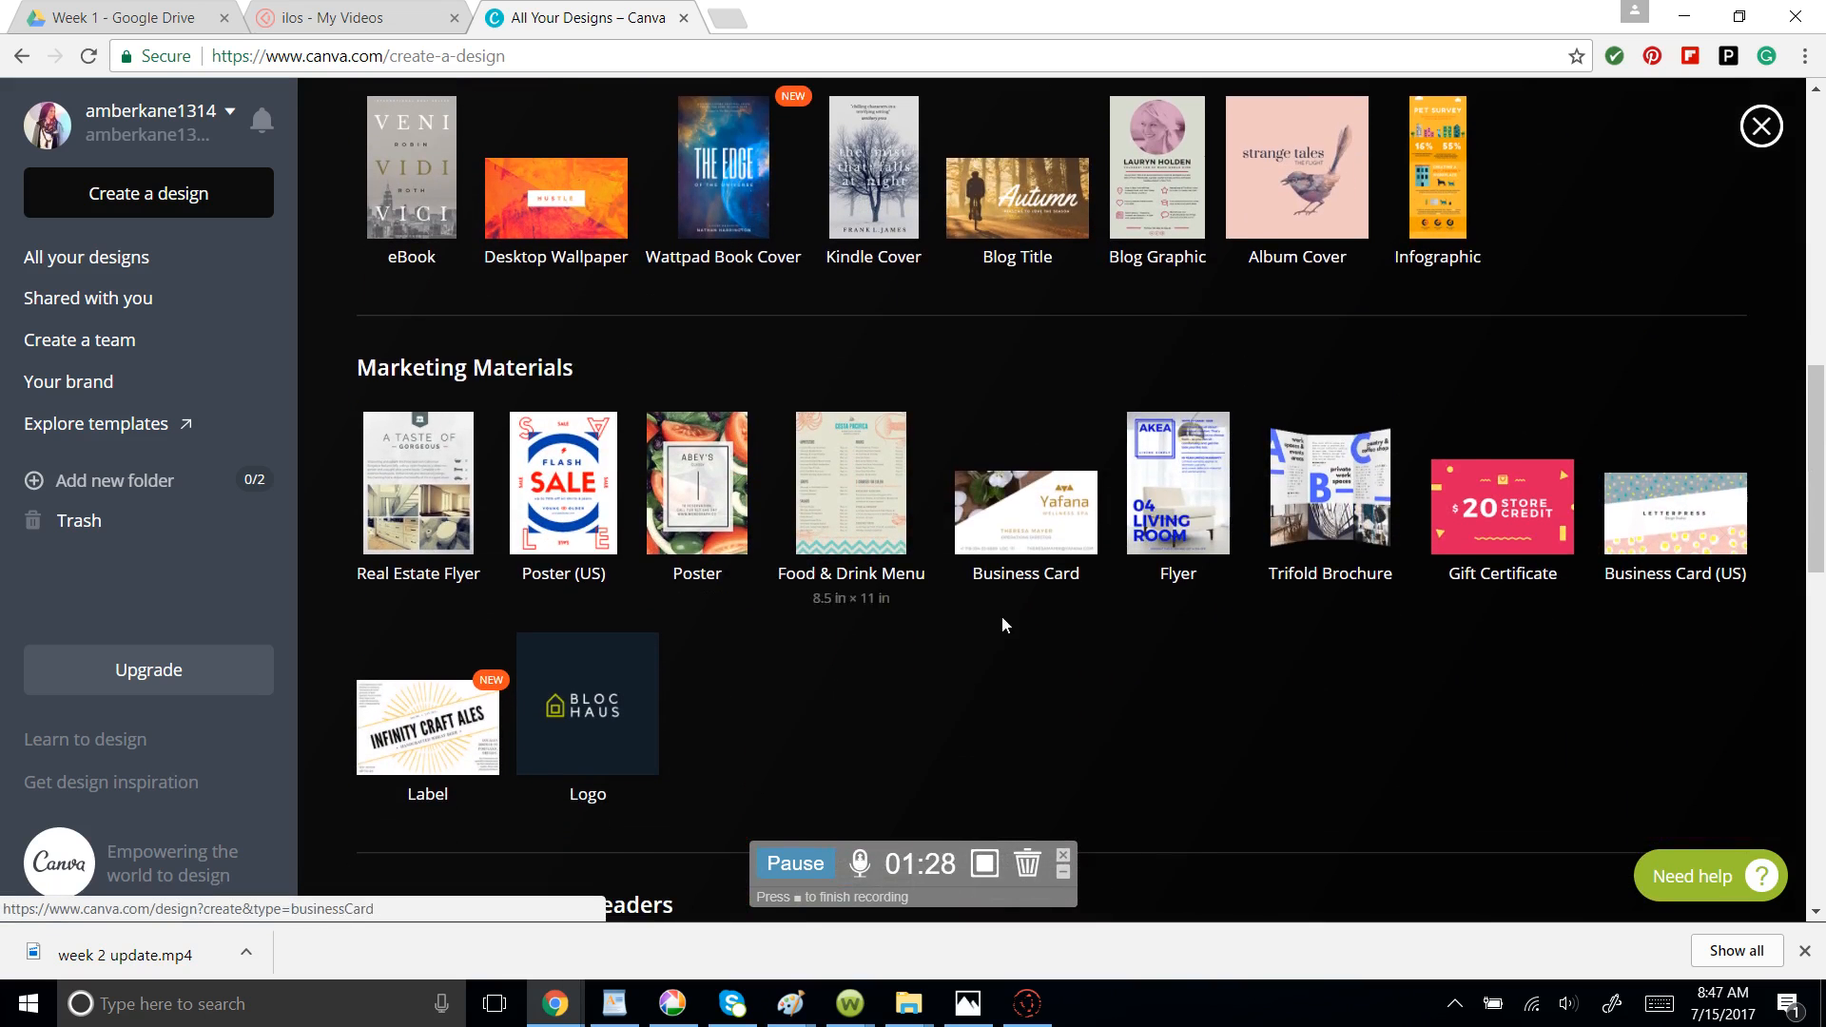
pyautogui.scroll(-1, 1090, 649)
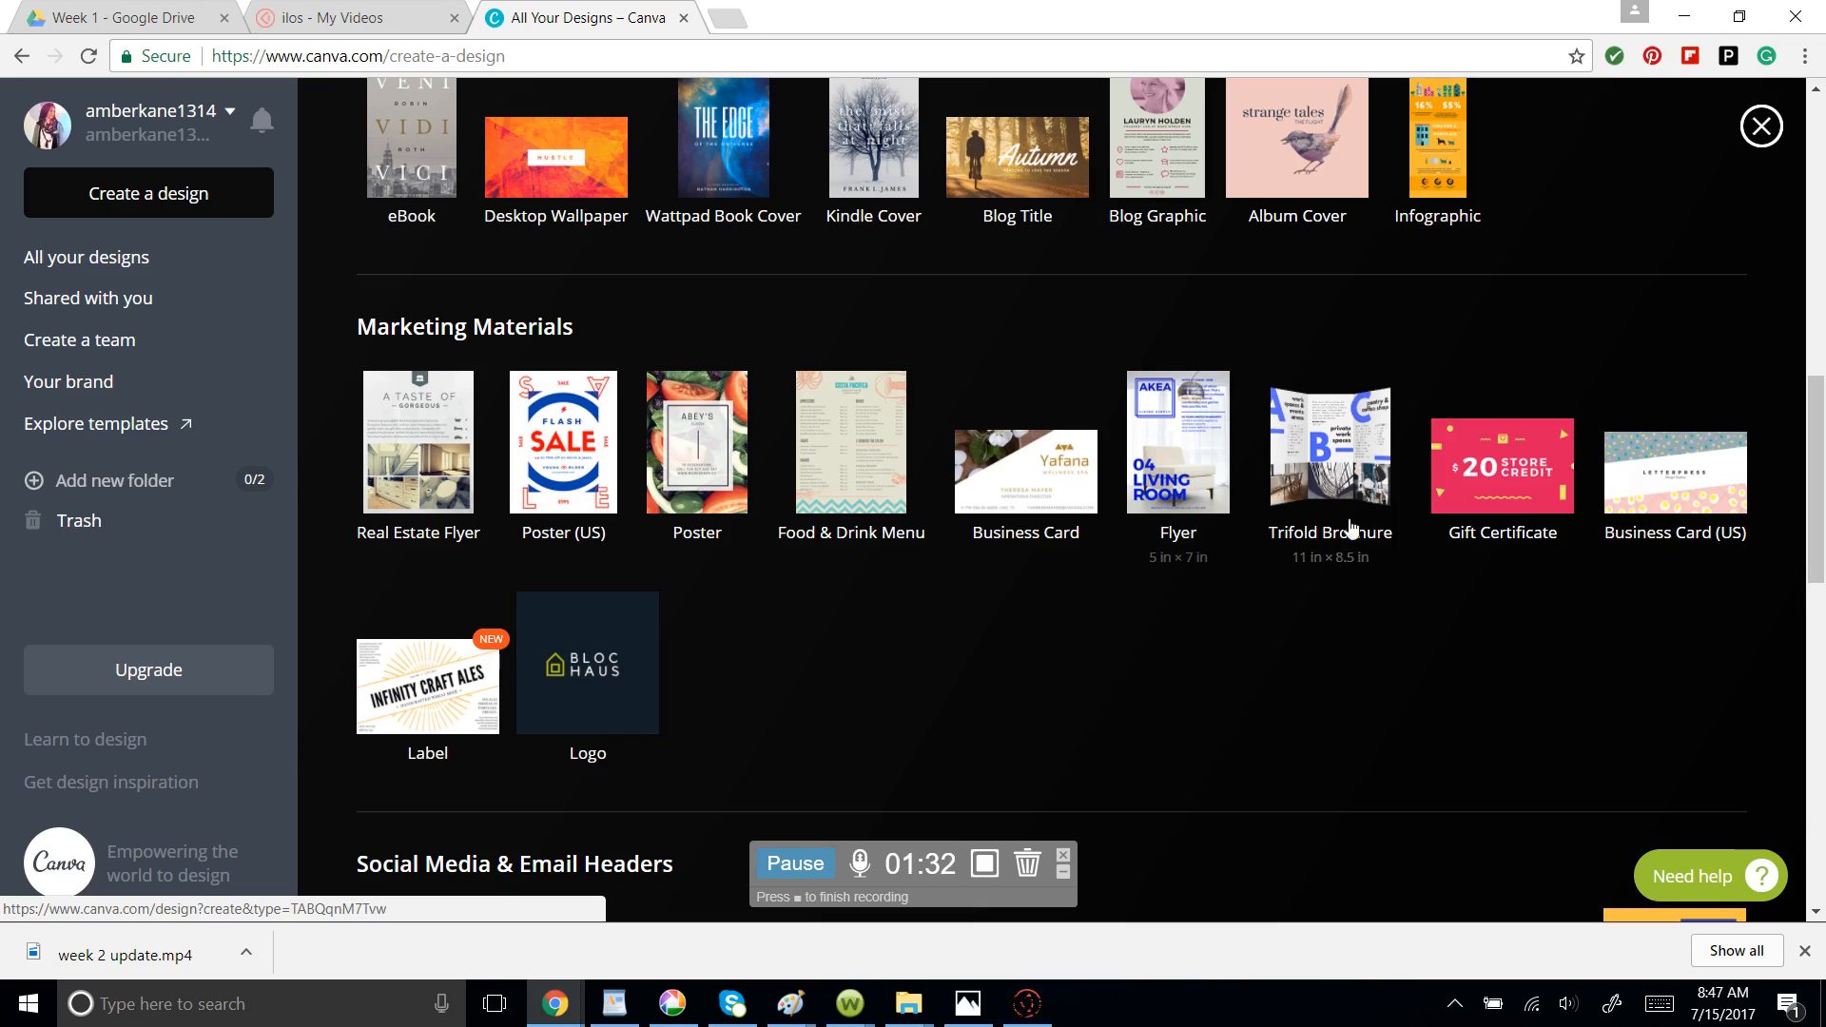
pyautogui.scroll(-7, 1303, 502)
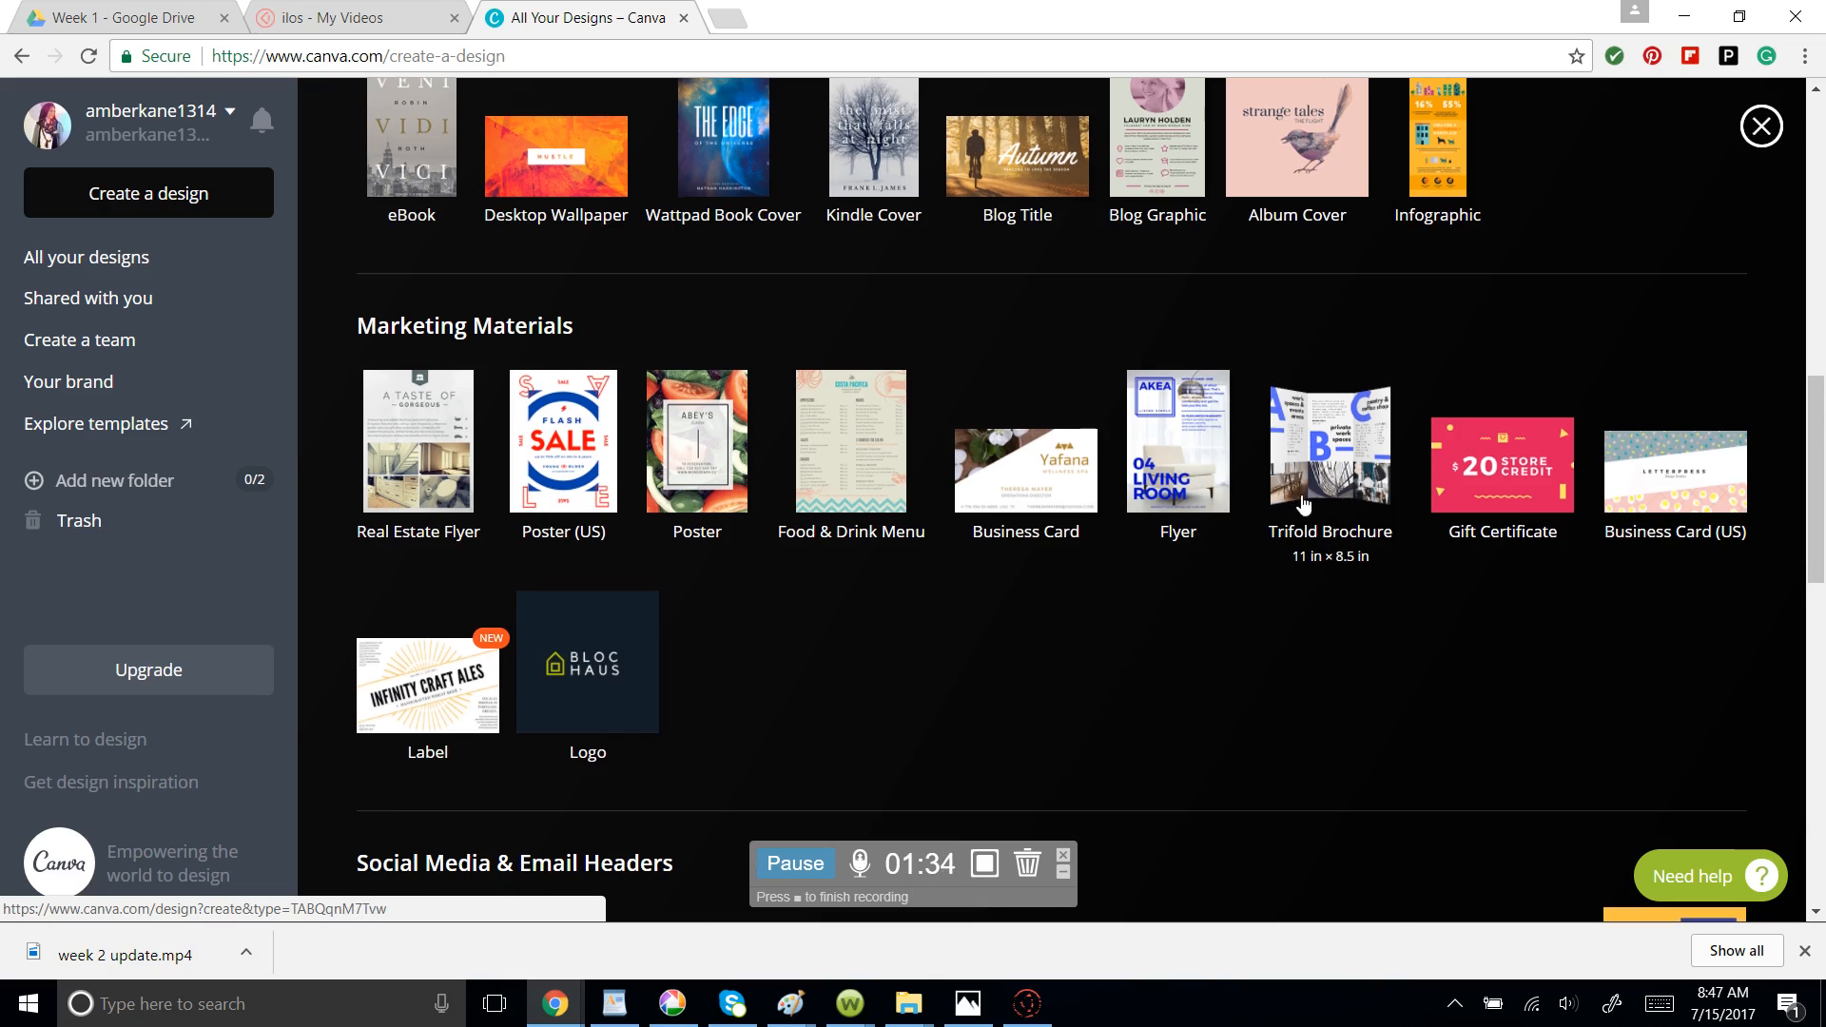
pyautogui.scroll(-2, 1303, 502)
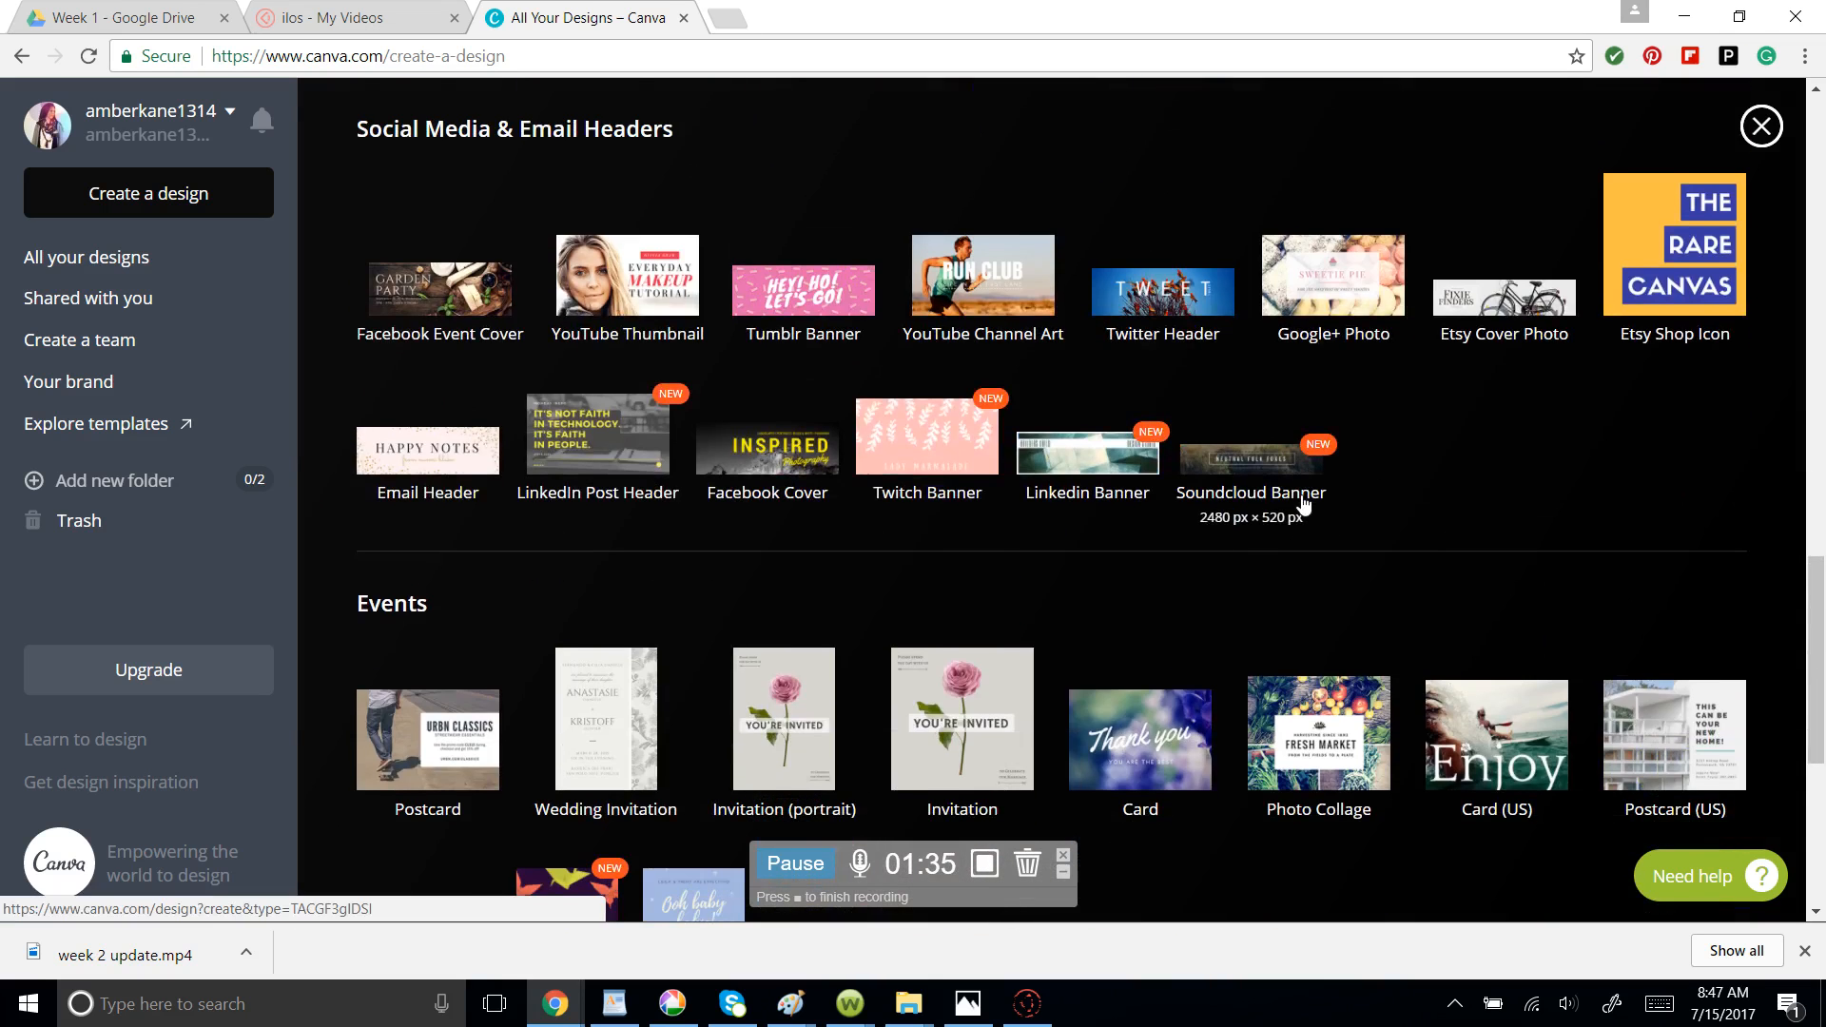
# Create a new Trifold Brochure design from the Marketing Materials category.
pyautogui.scroll(4, 1303, 502)
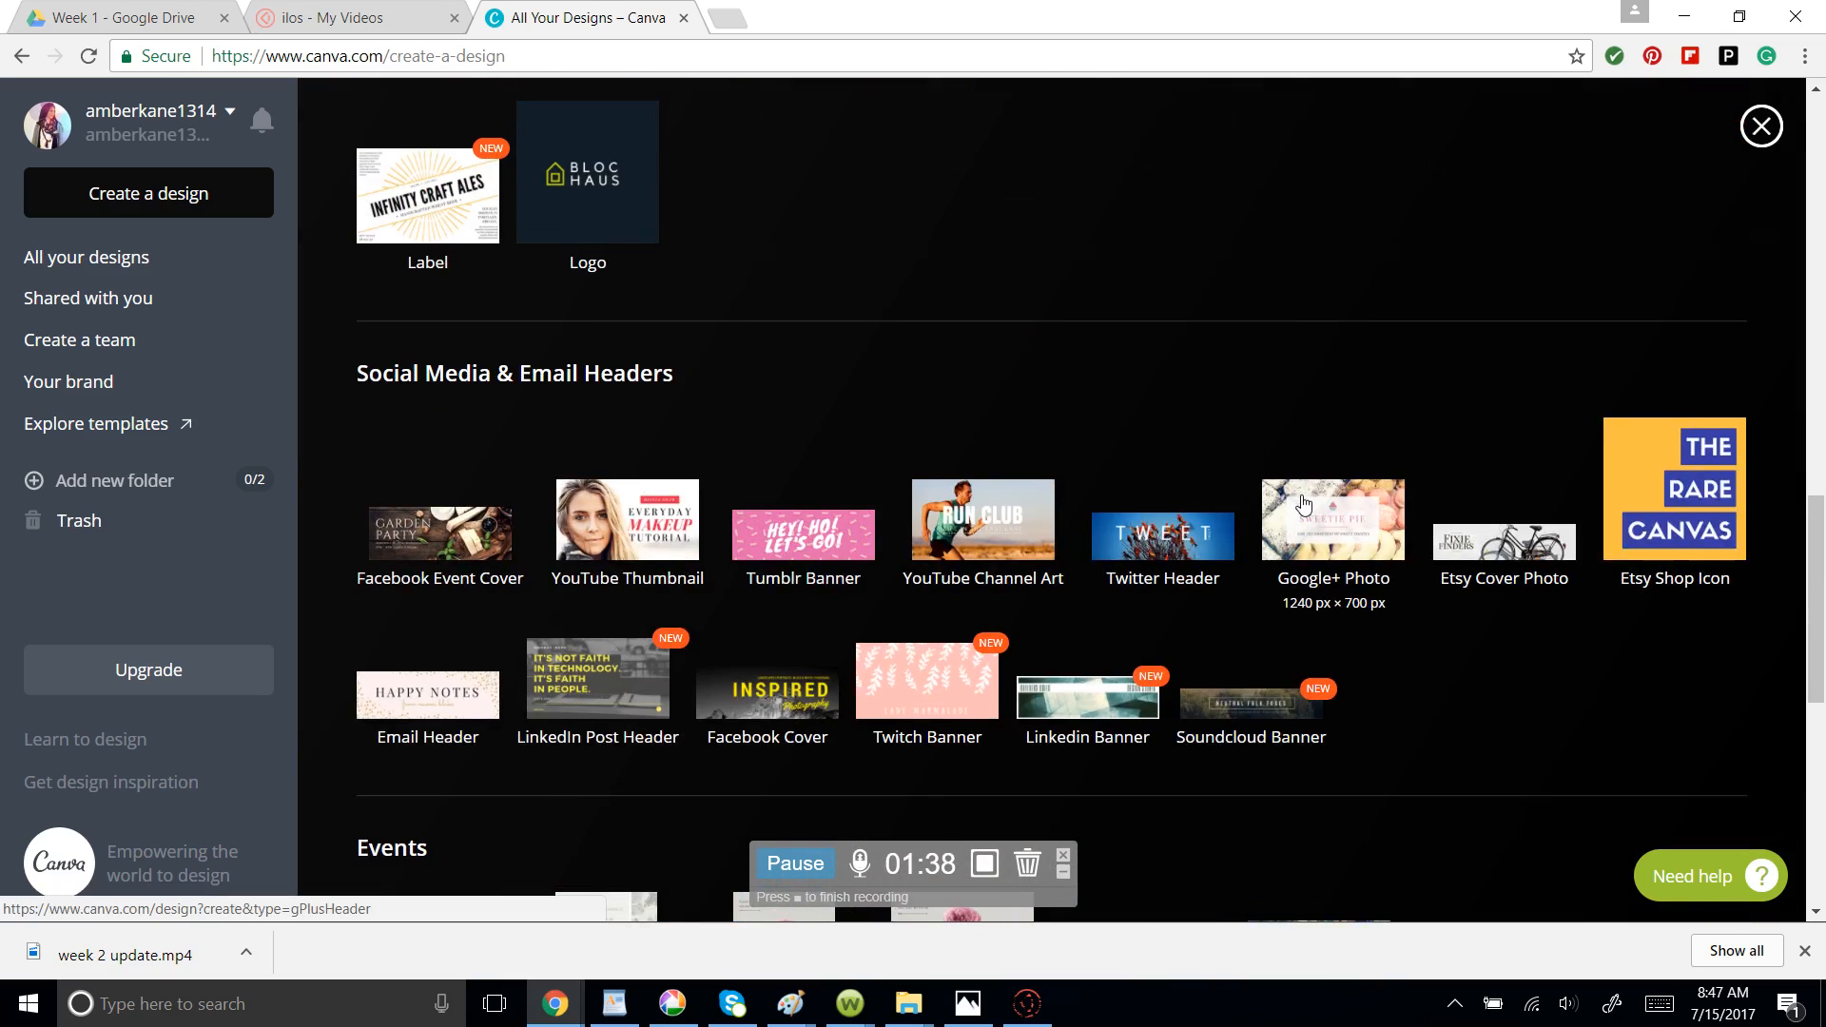
pyautogui.scroll(3, 1303, 502)
pyautogui.scroll(1, 1303, 502)
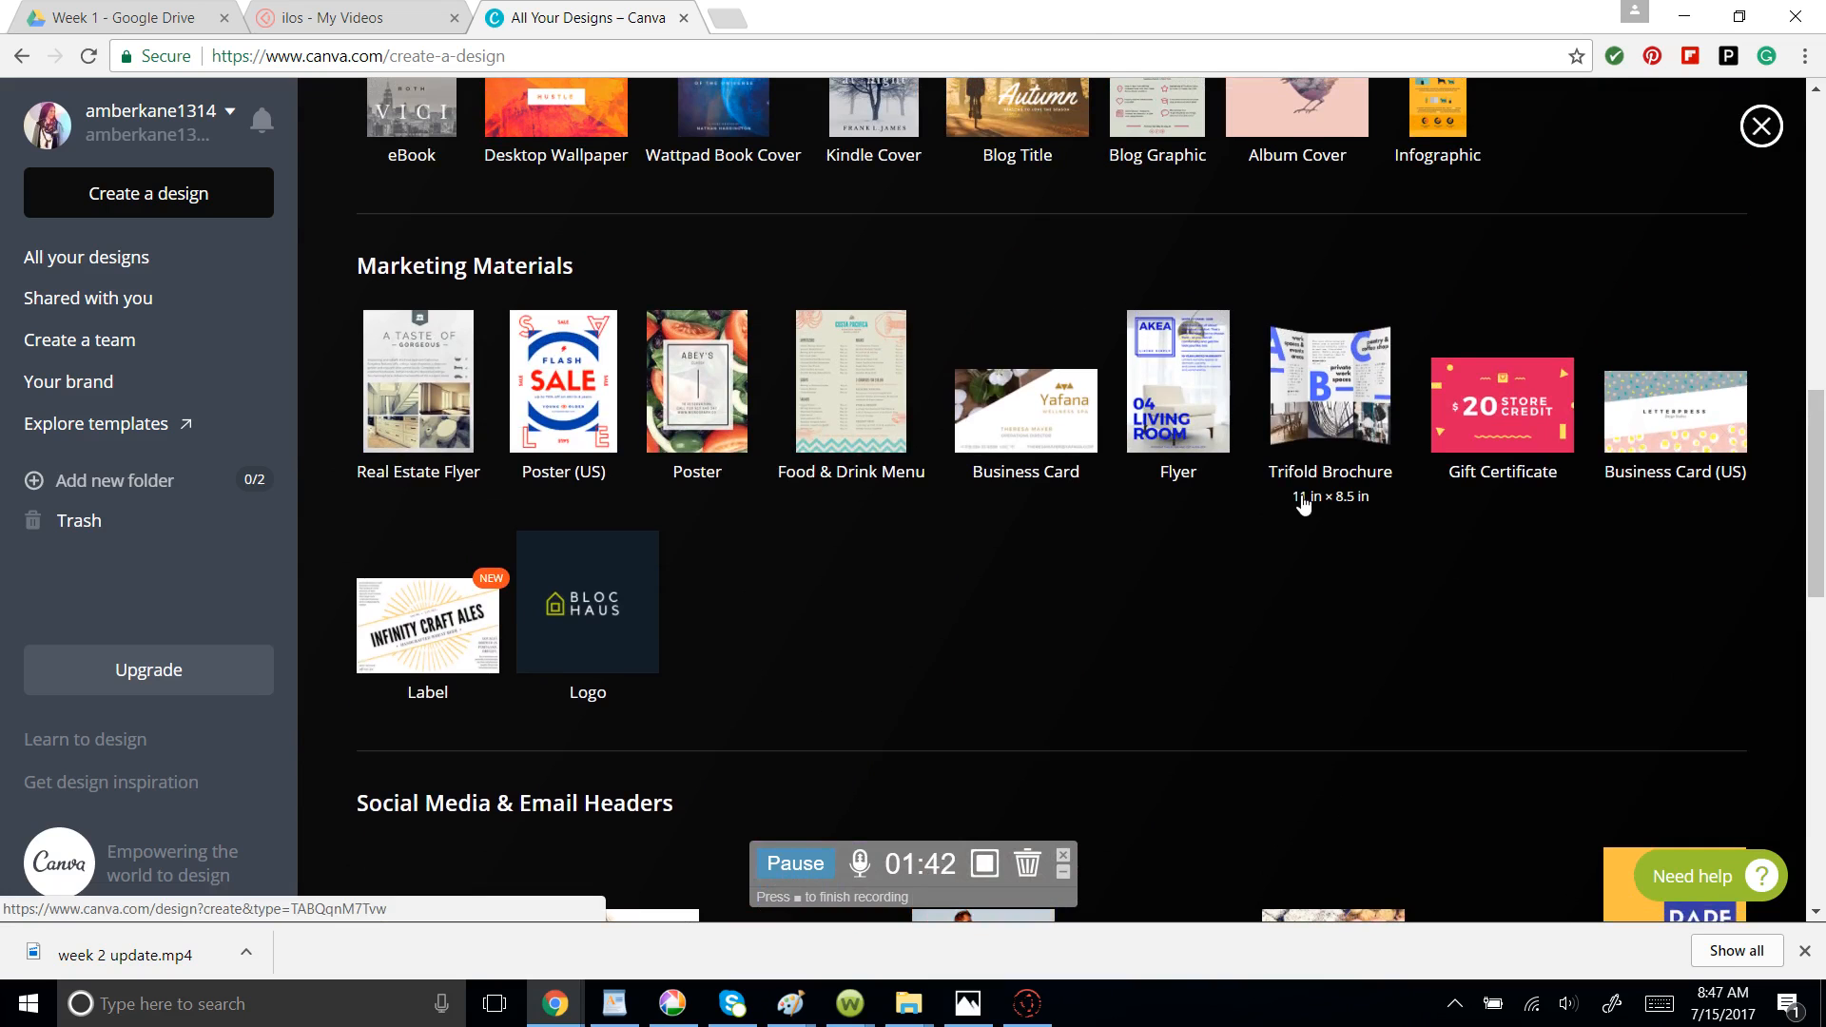
pyautogui.click(1325, 402)
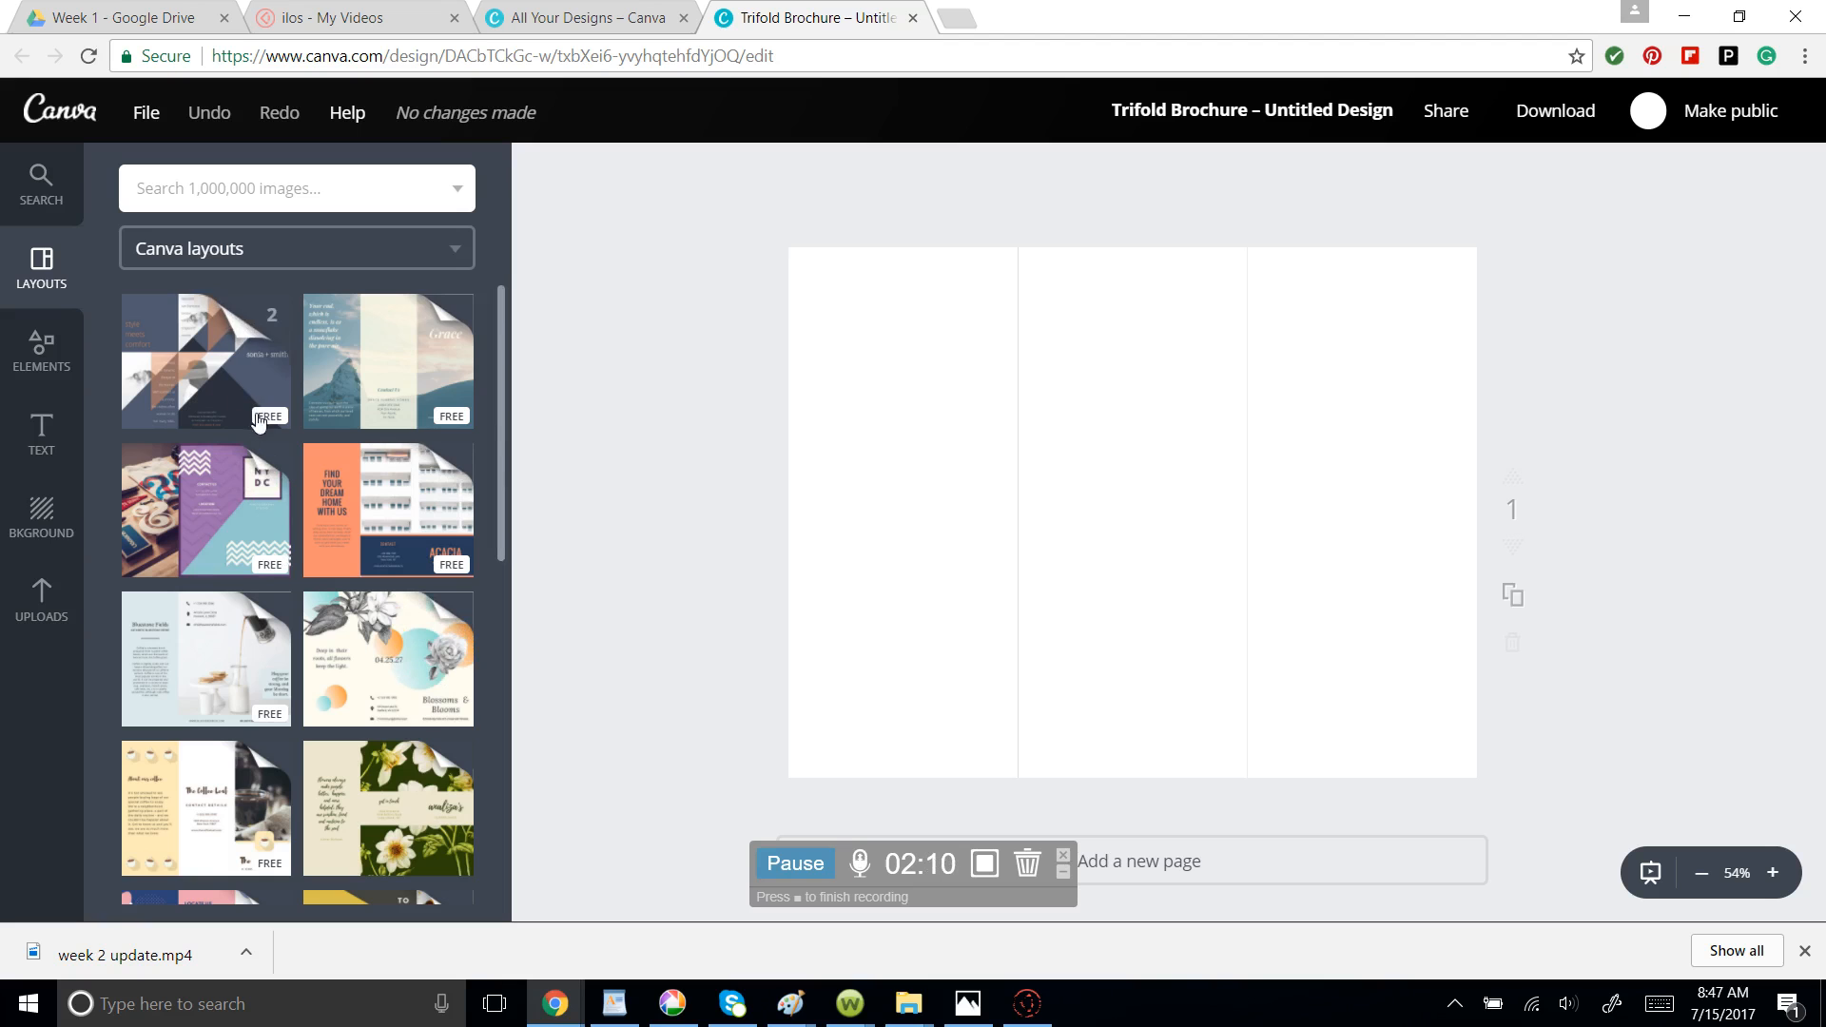
# Apply the Yellow Black Photo Creative Tri-fold Brochure layout with the PHOTO EXHIBIT cover to the blank page.
pyautogui.scroll(-2, 415, 541)
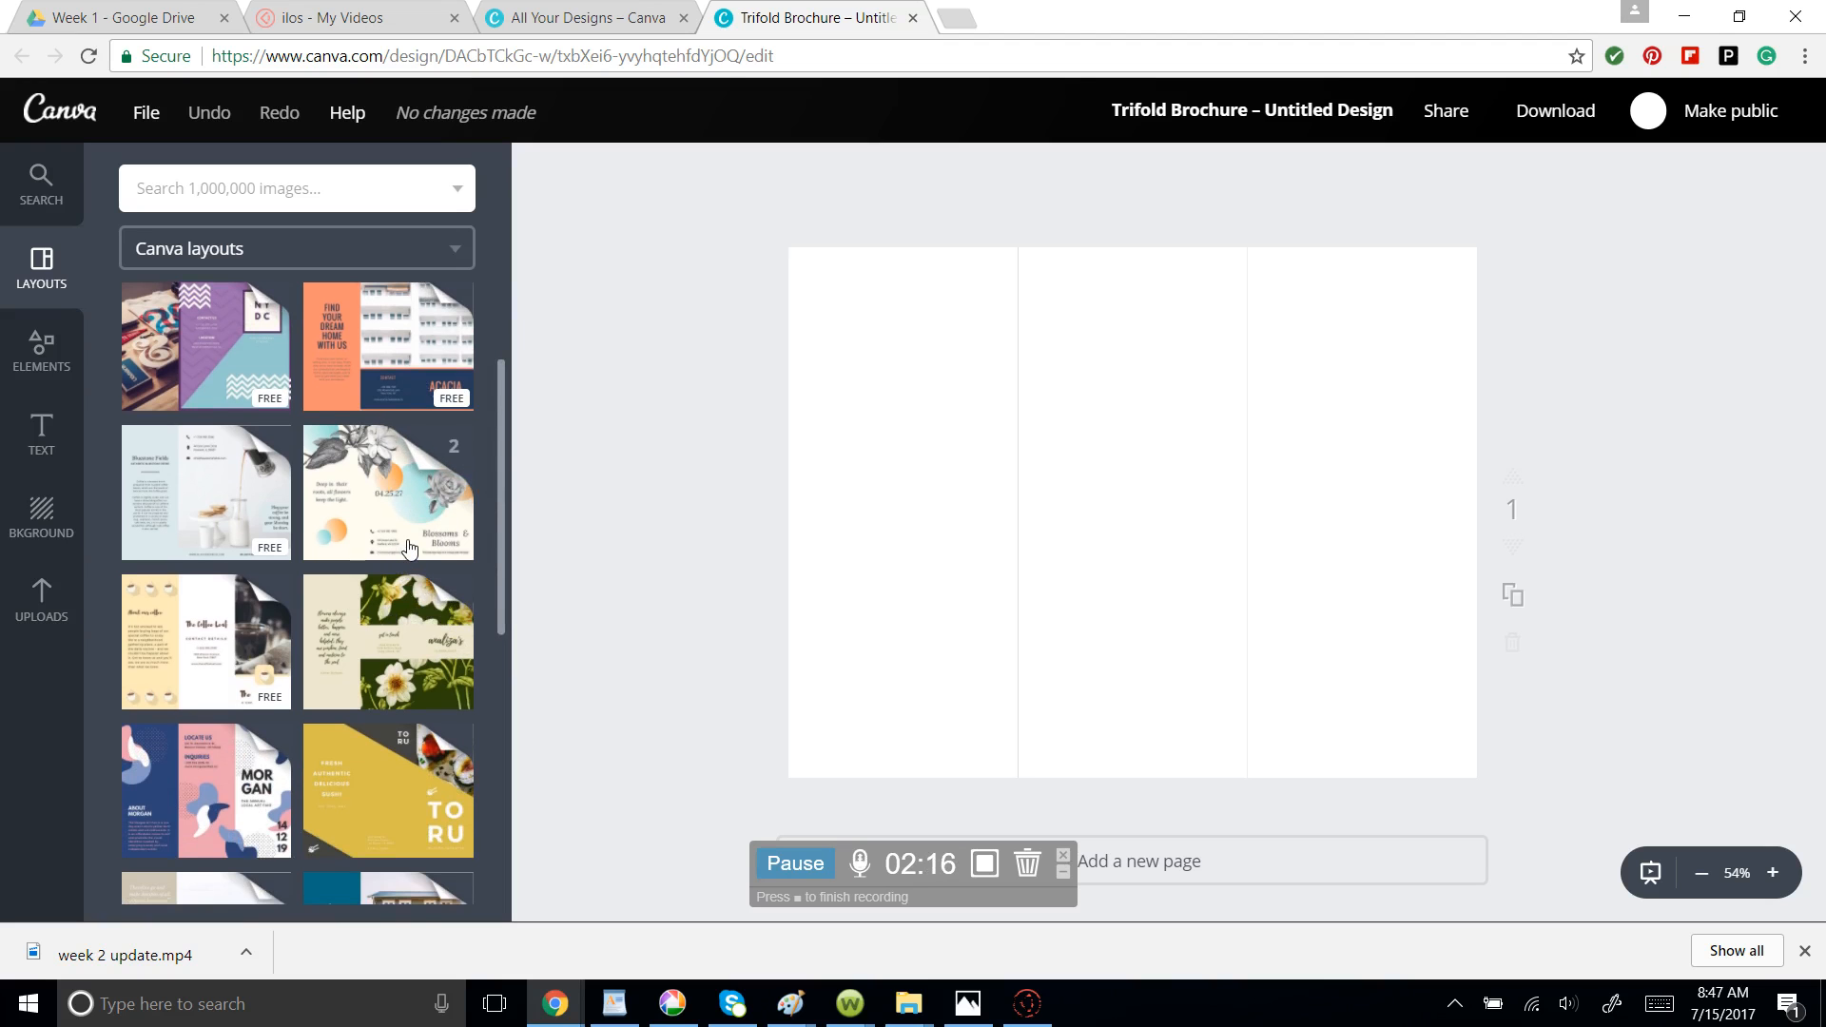
pyautogui.scroll(-3, 411, 533)
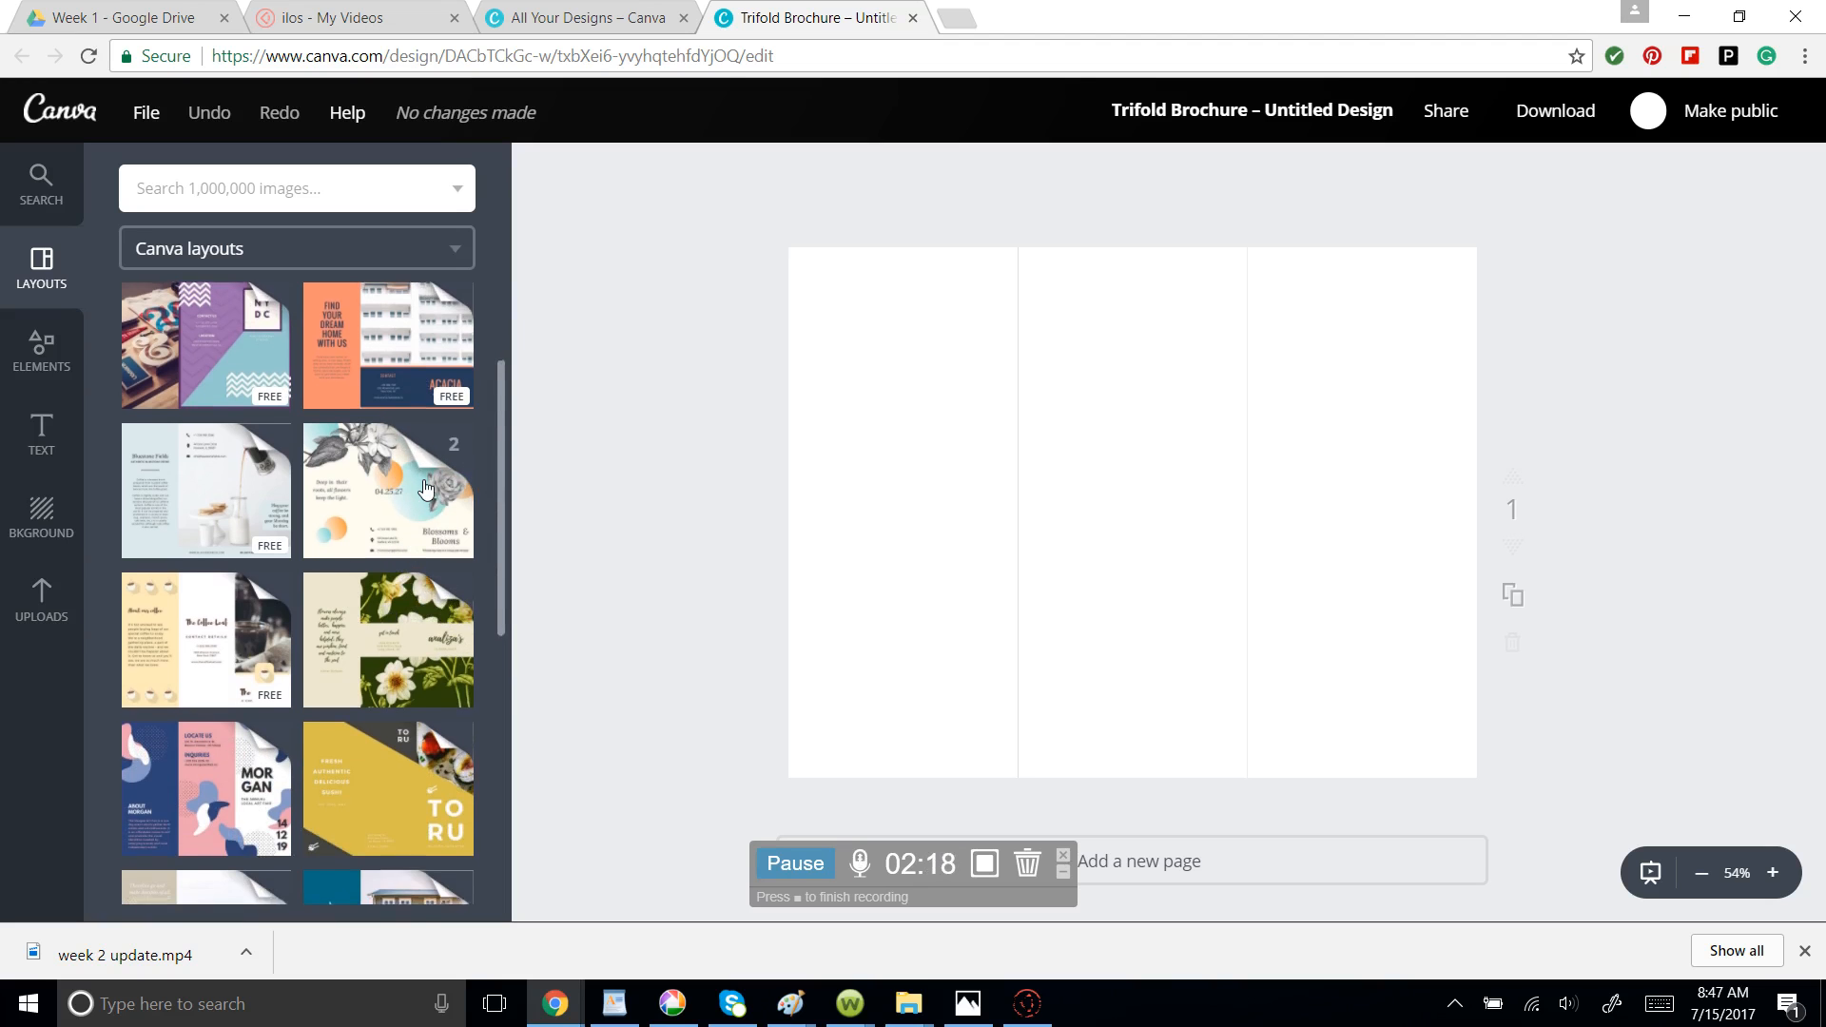
pyautogui.scroll(-3, 425, 488)
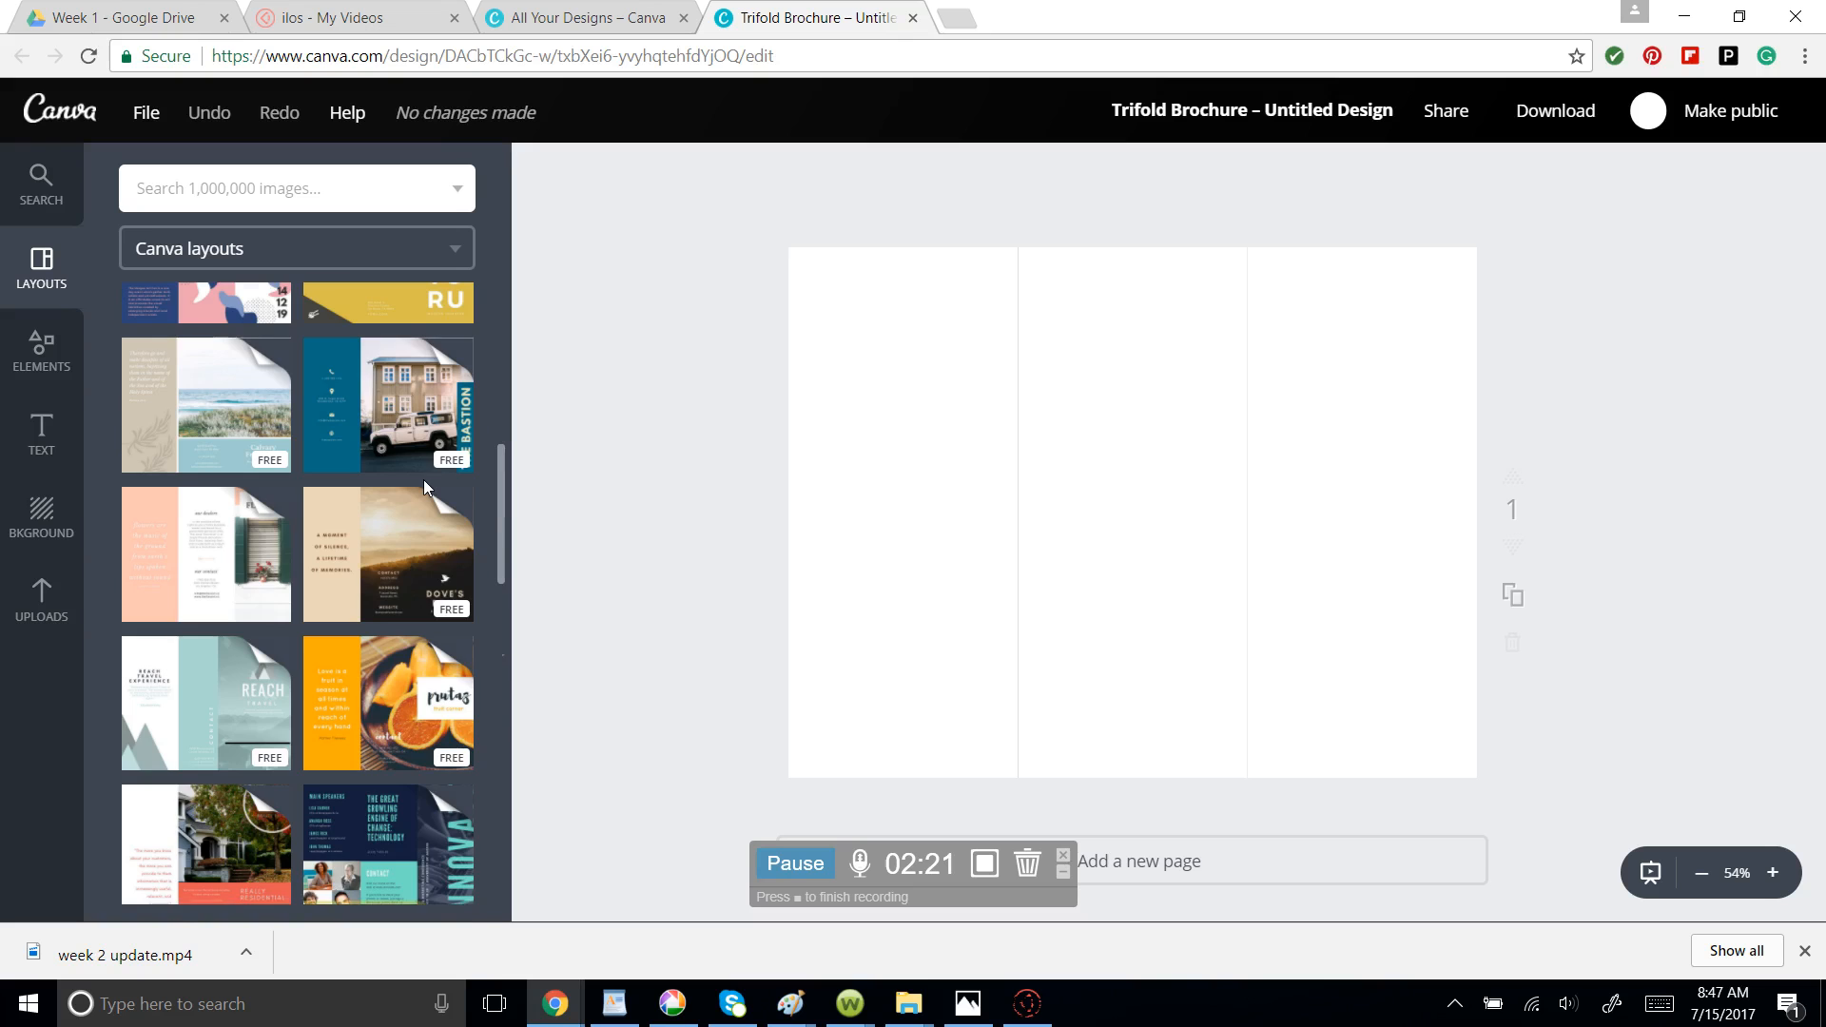
pyautogui.scroll(-5, 424, 488)
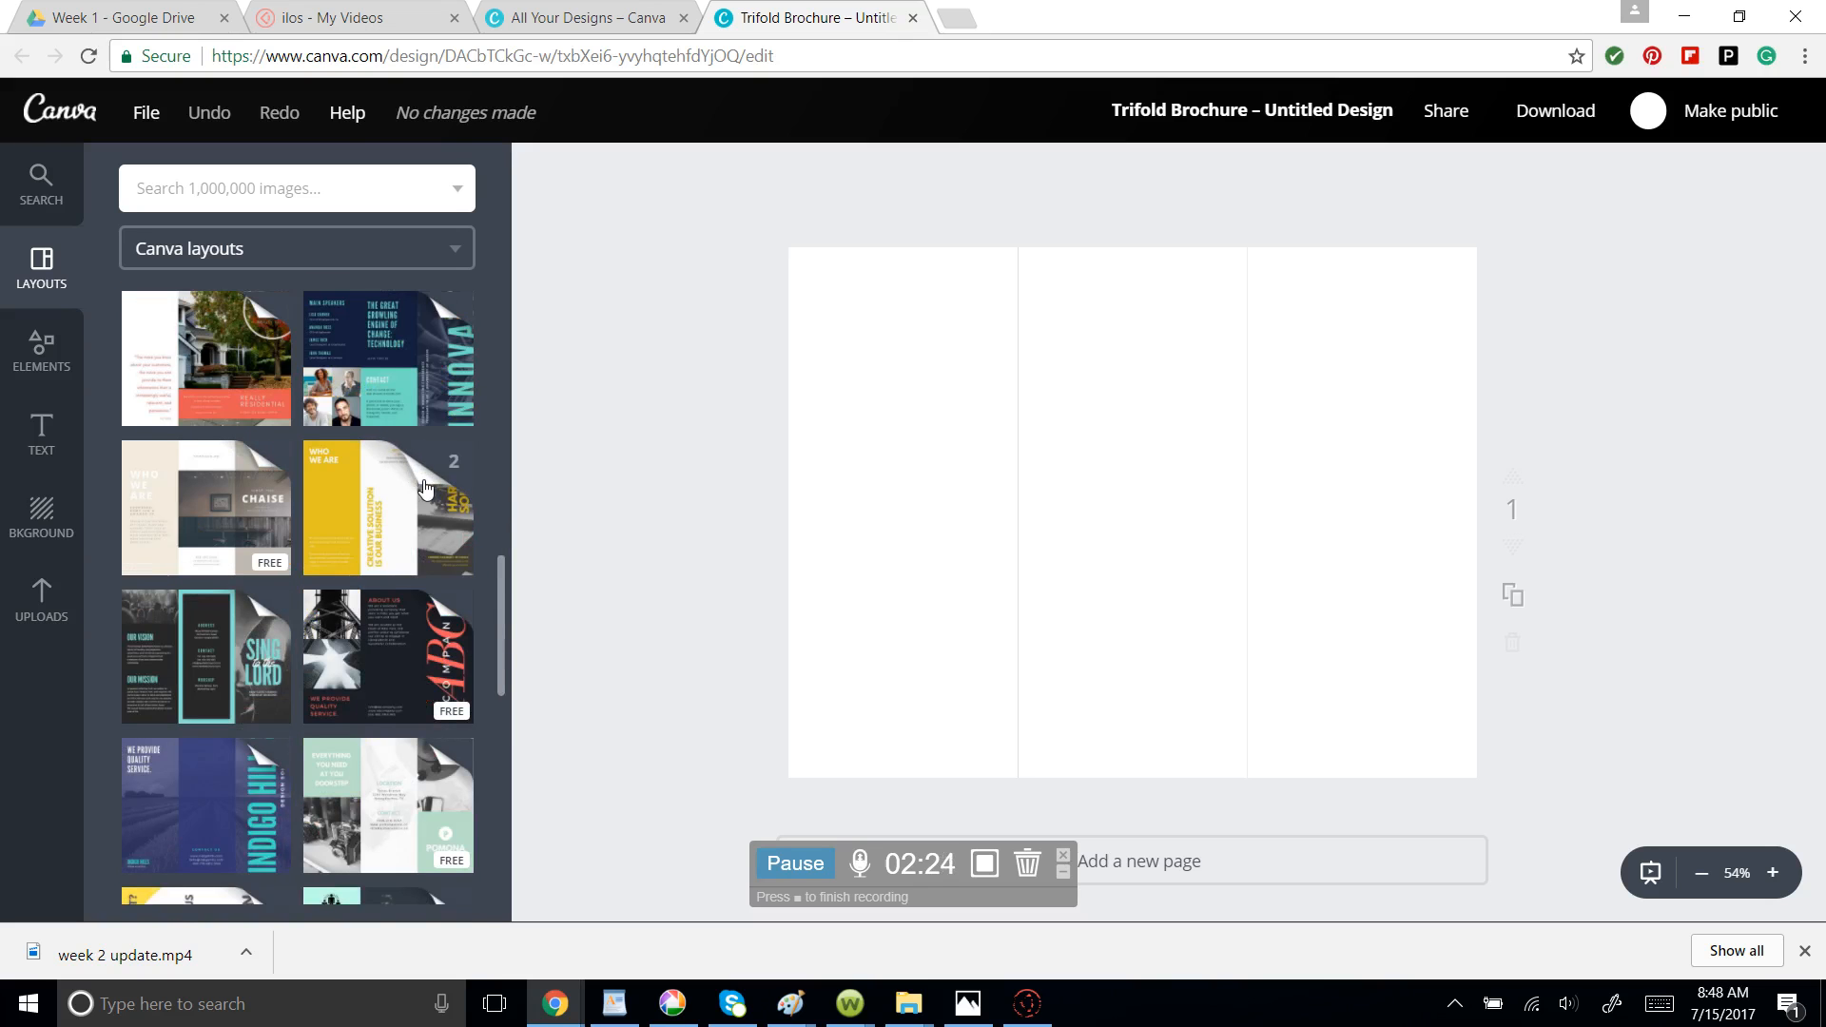
pyautogui.scroll(-2, 425, 488)
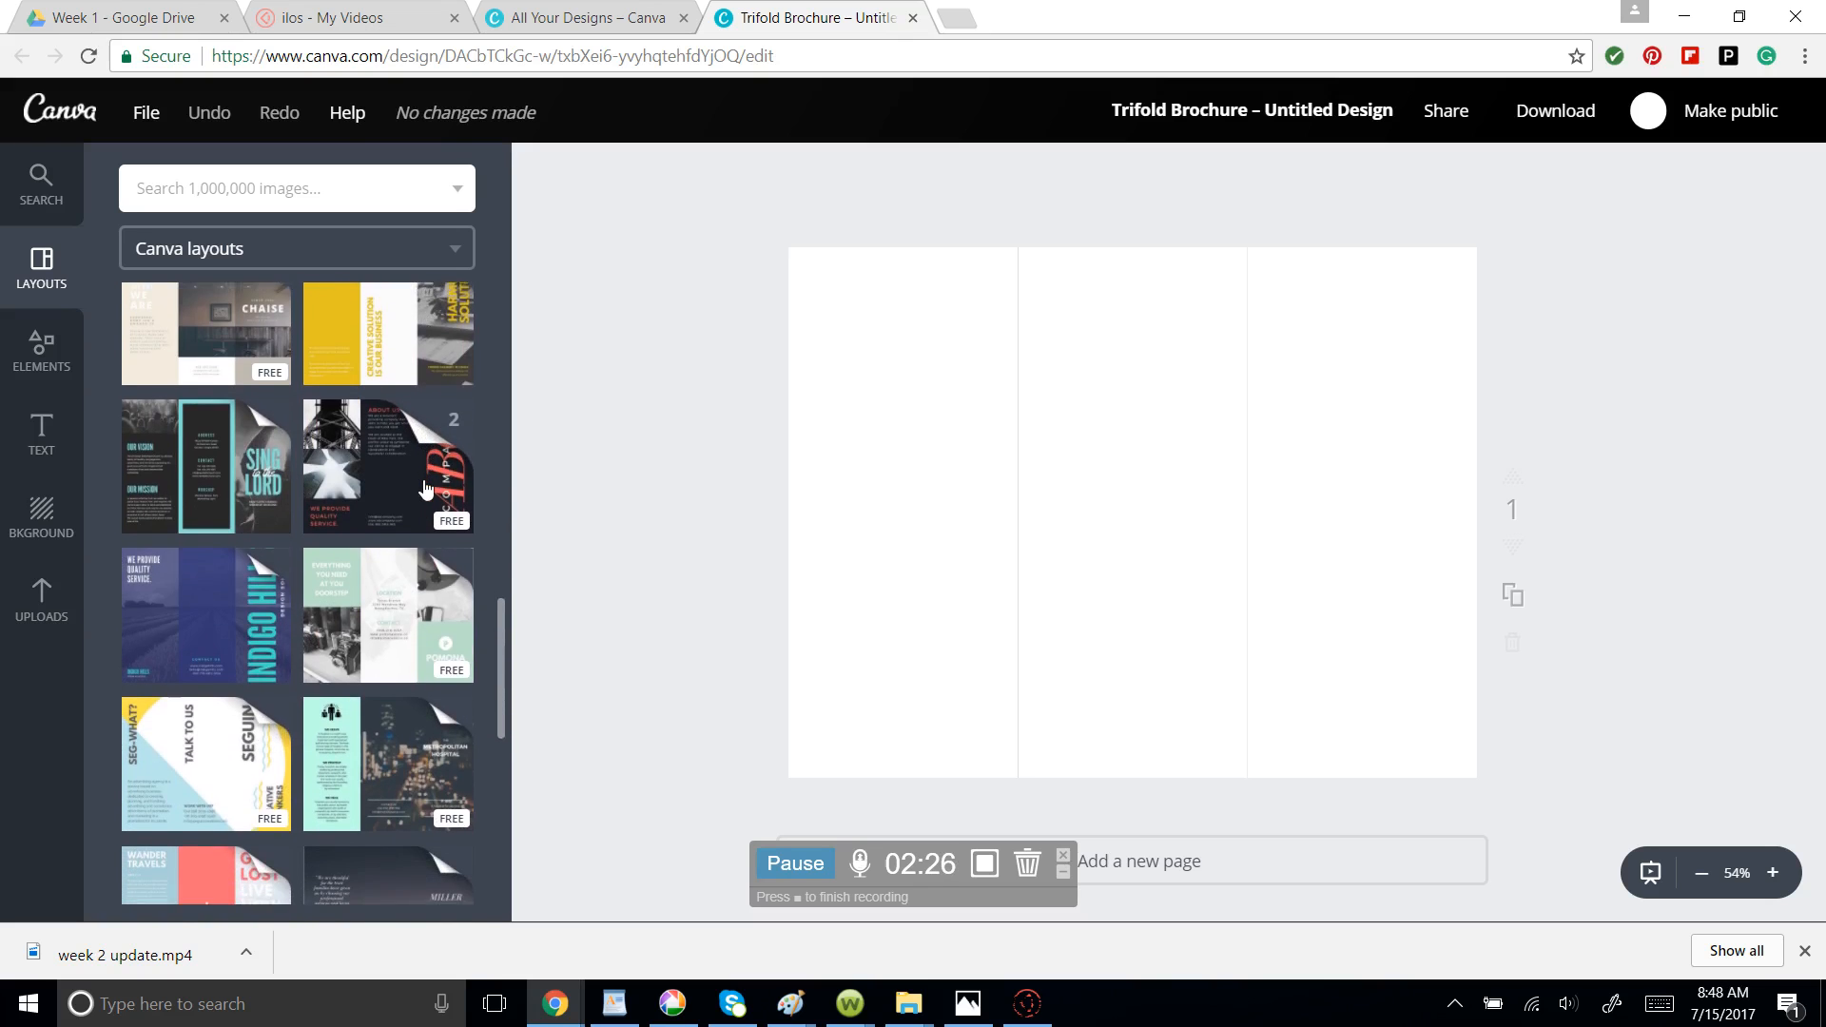
pyautogui.scroll(-4, 424, 488)
pyautogui.scroll(-2, 424, 488)
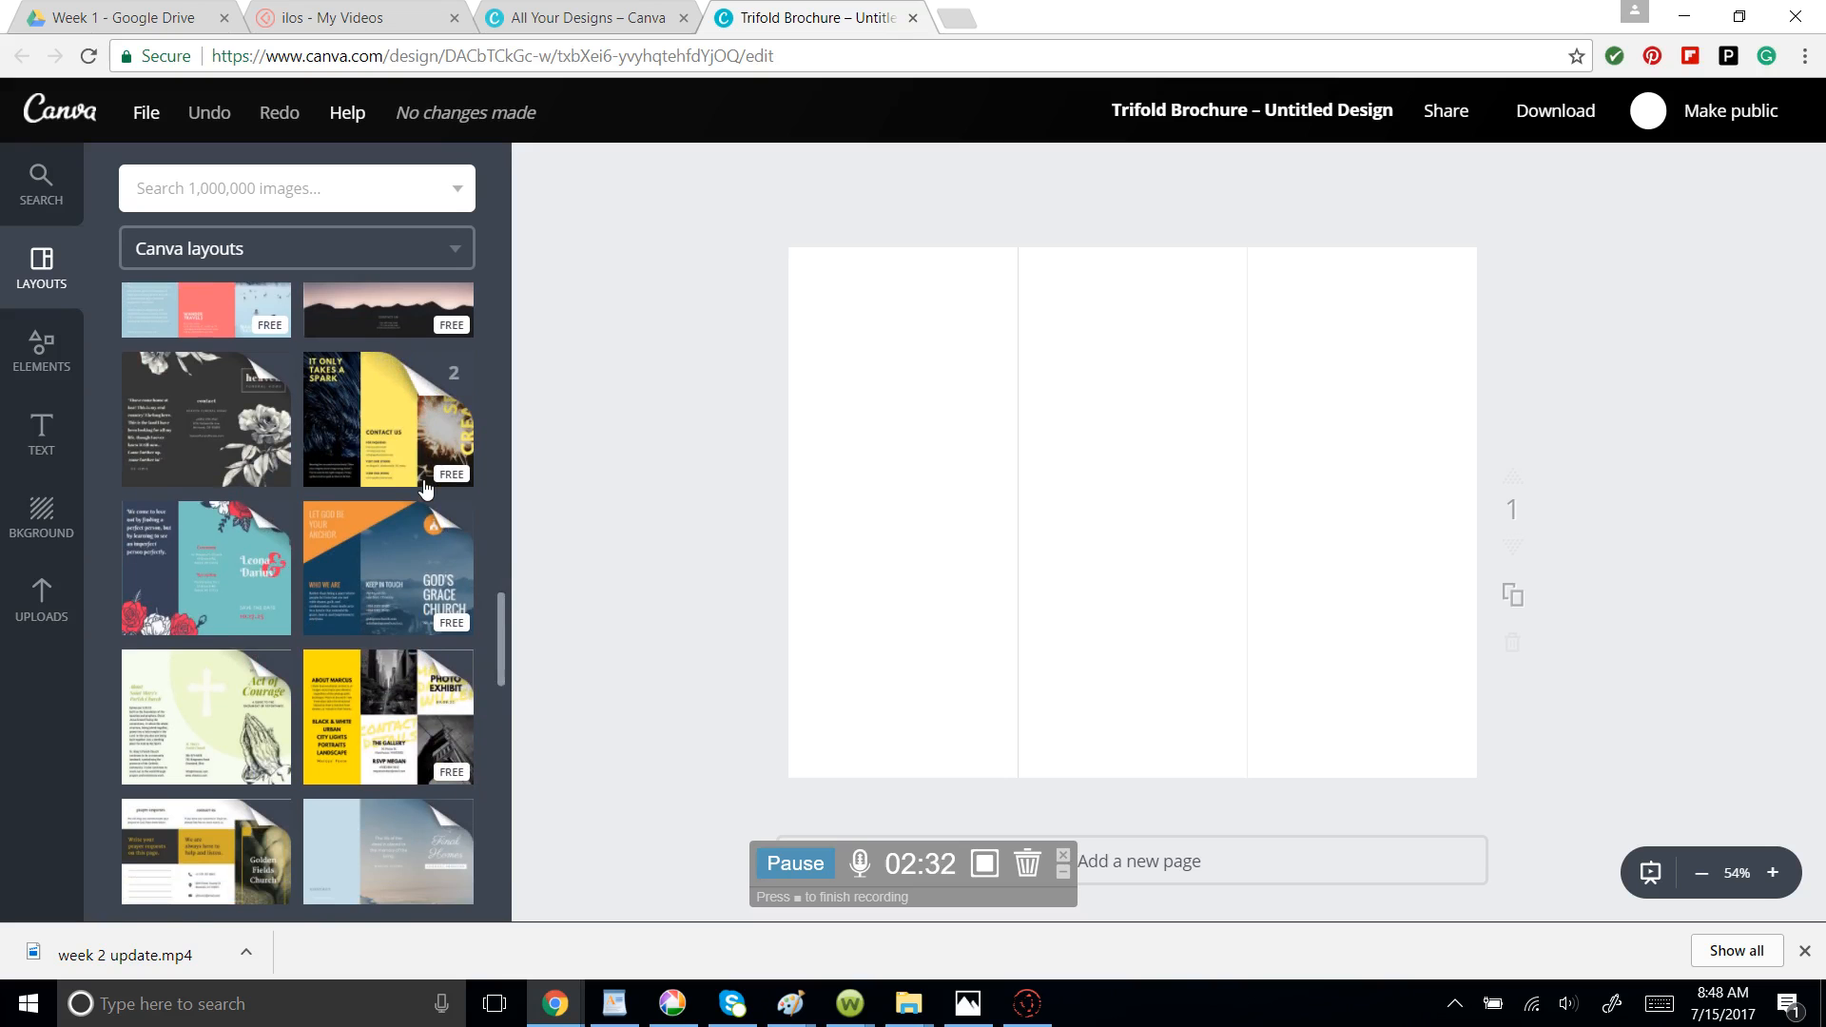
pyautogui.scroll(-1, 424, 488)
pyautogui.moveTo(428, 571); pyautogui.dragTo(934, 530)
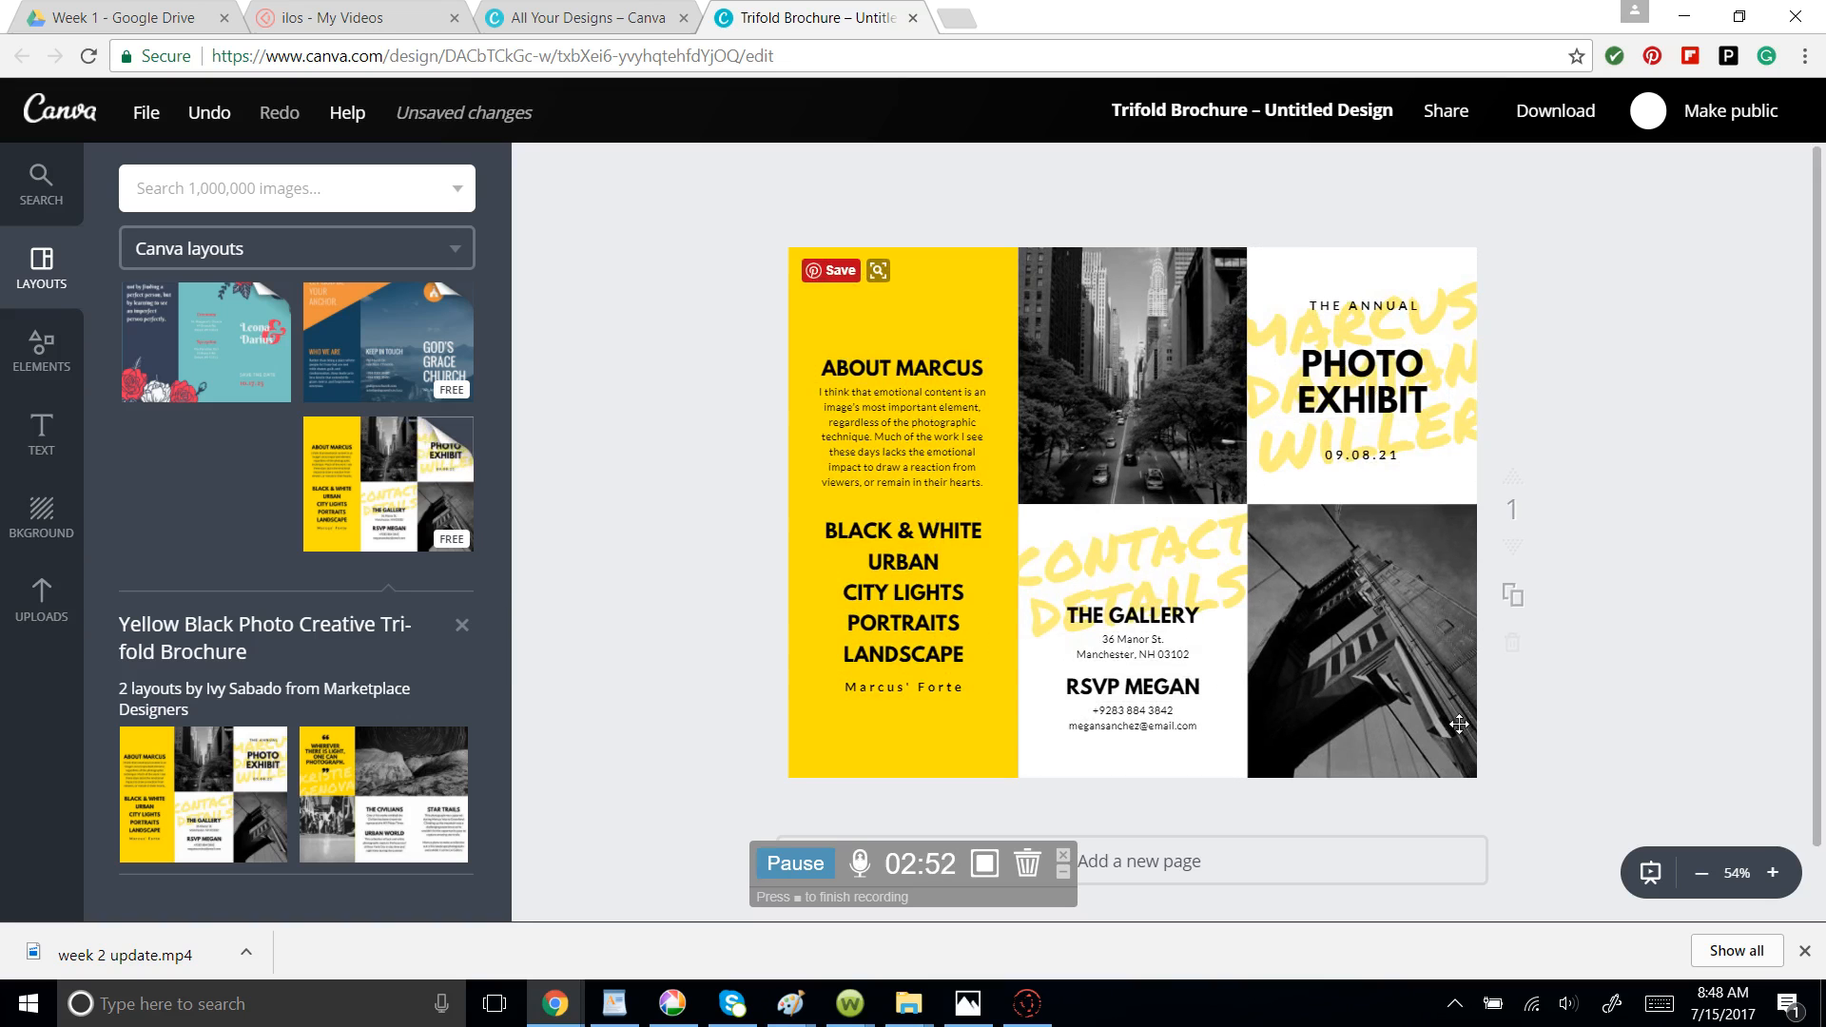
pyautogui.click(1368, 388)
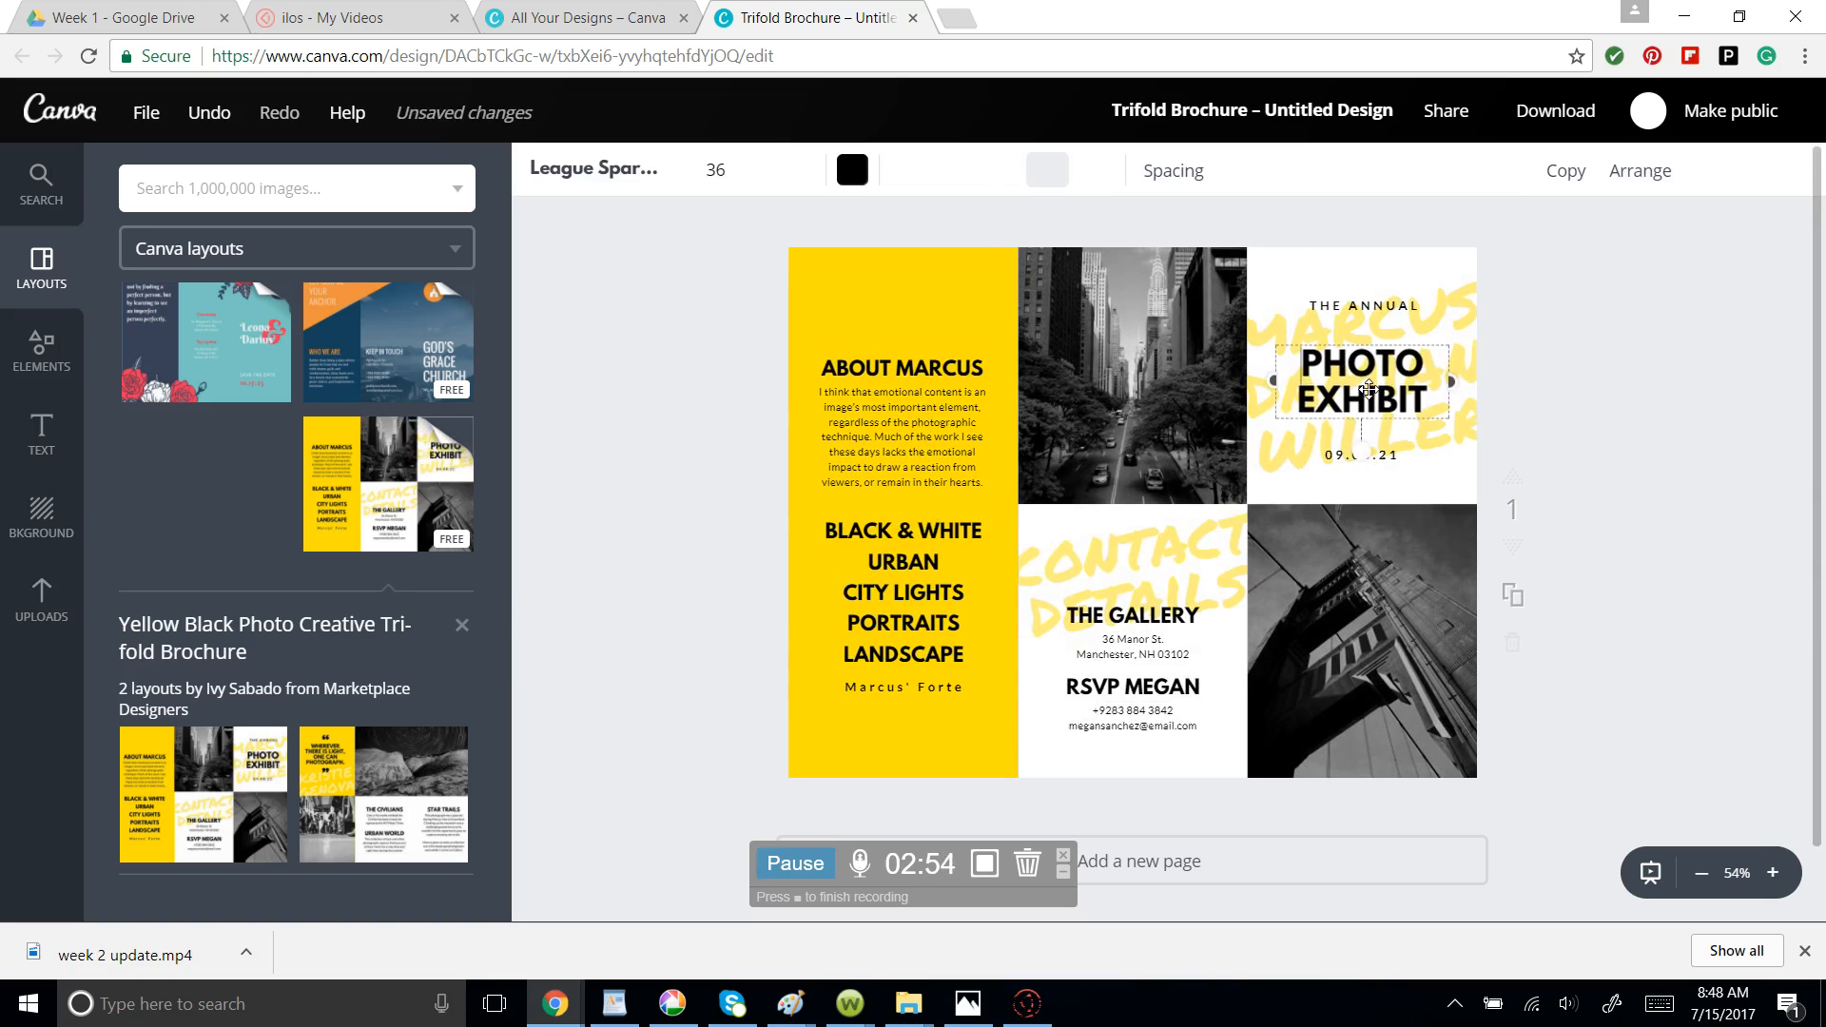
pyautogui.moveTo(1432, 397); pyautogui.dragTo(1300, 365)
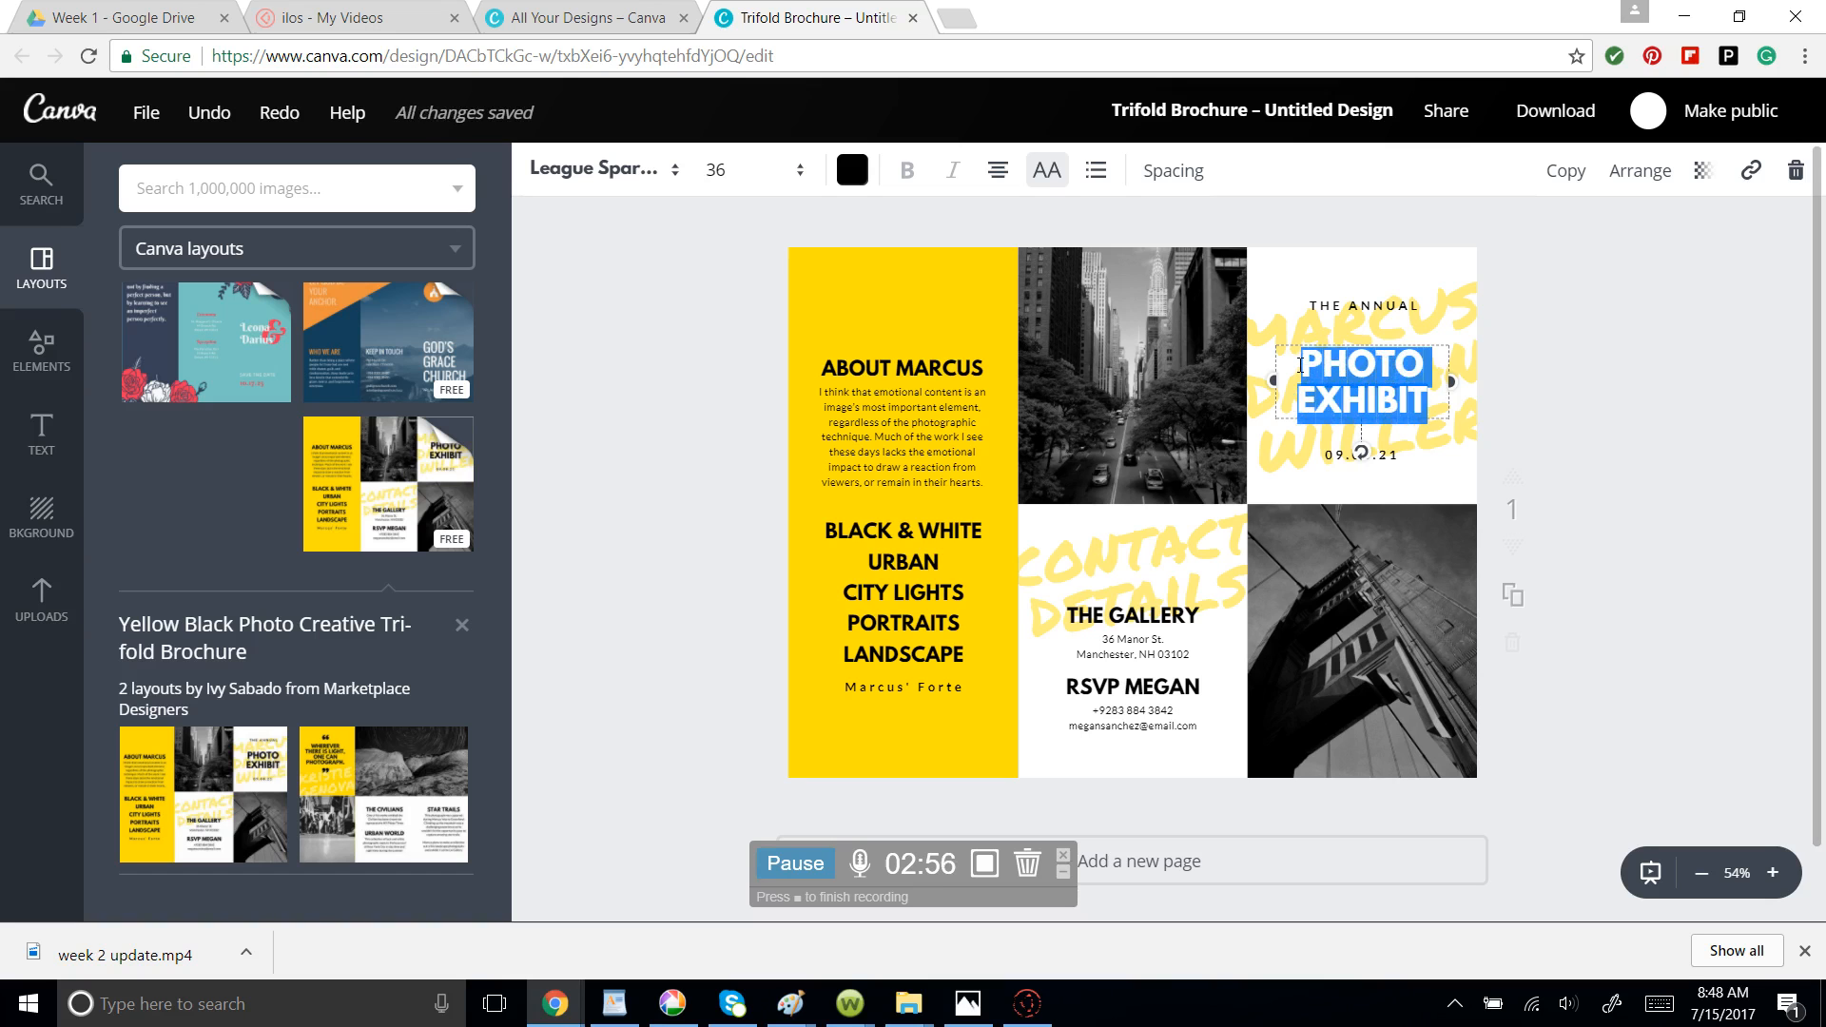
pyautogui.click(1346, 332)
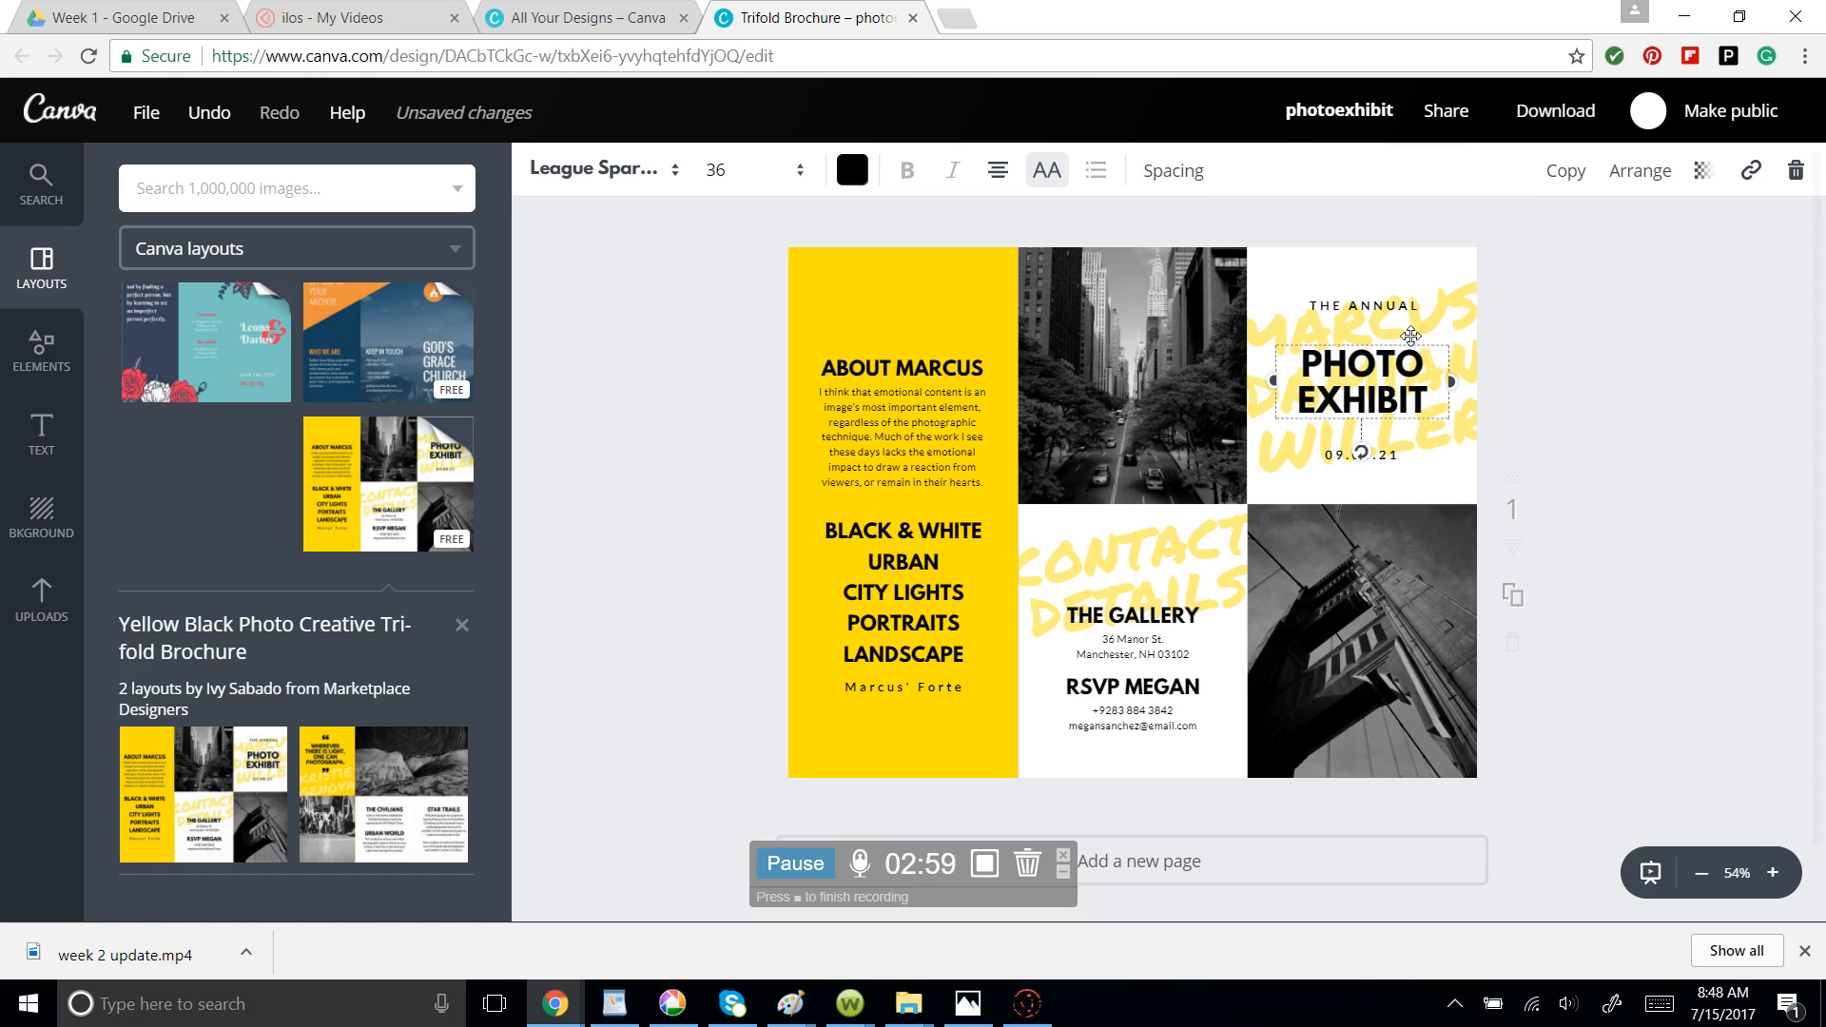
# Delete the large yellow handwritten name behind the PHOTO EXHIBIT heading on the cover panel.
pyautogui.click(1444, 455)
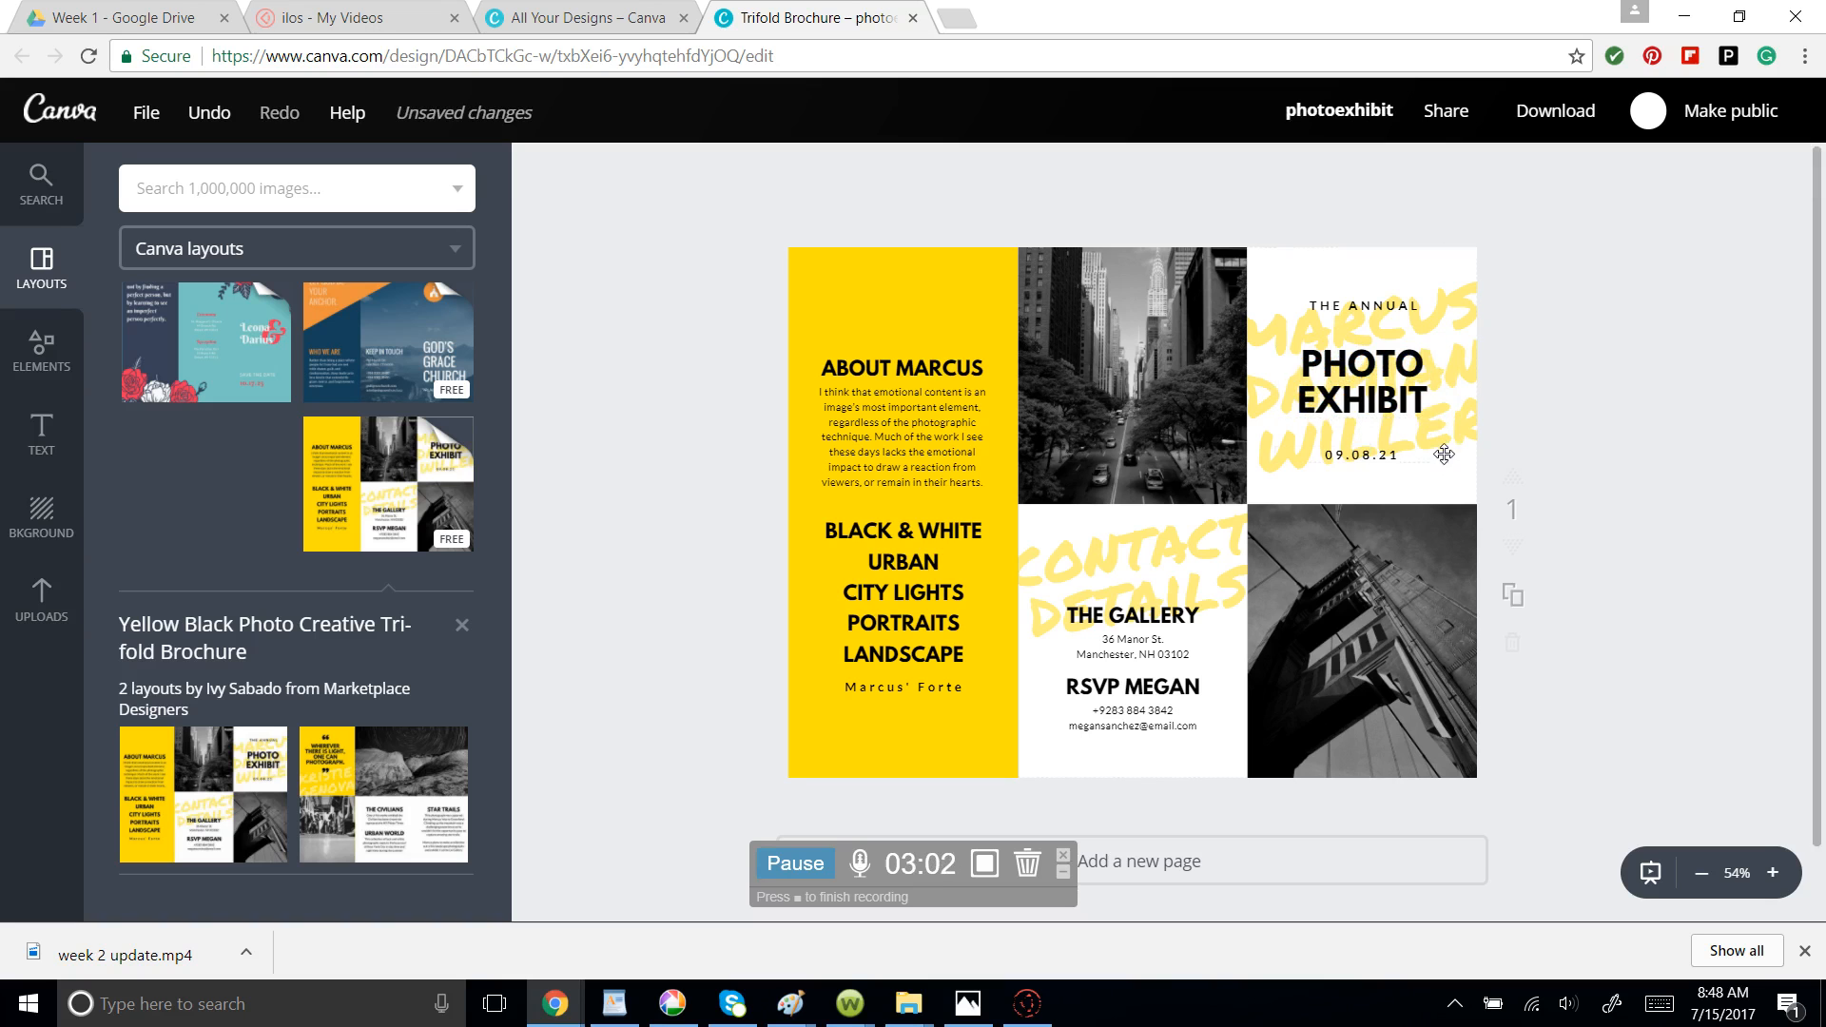
pyautogui.click(1446, 436)
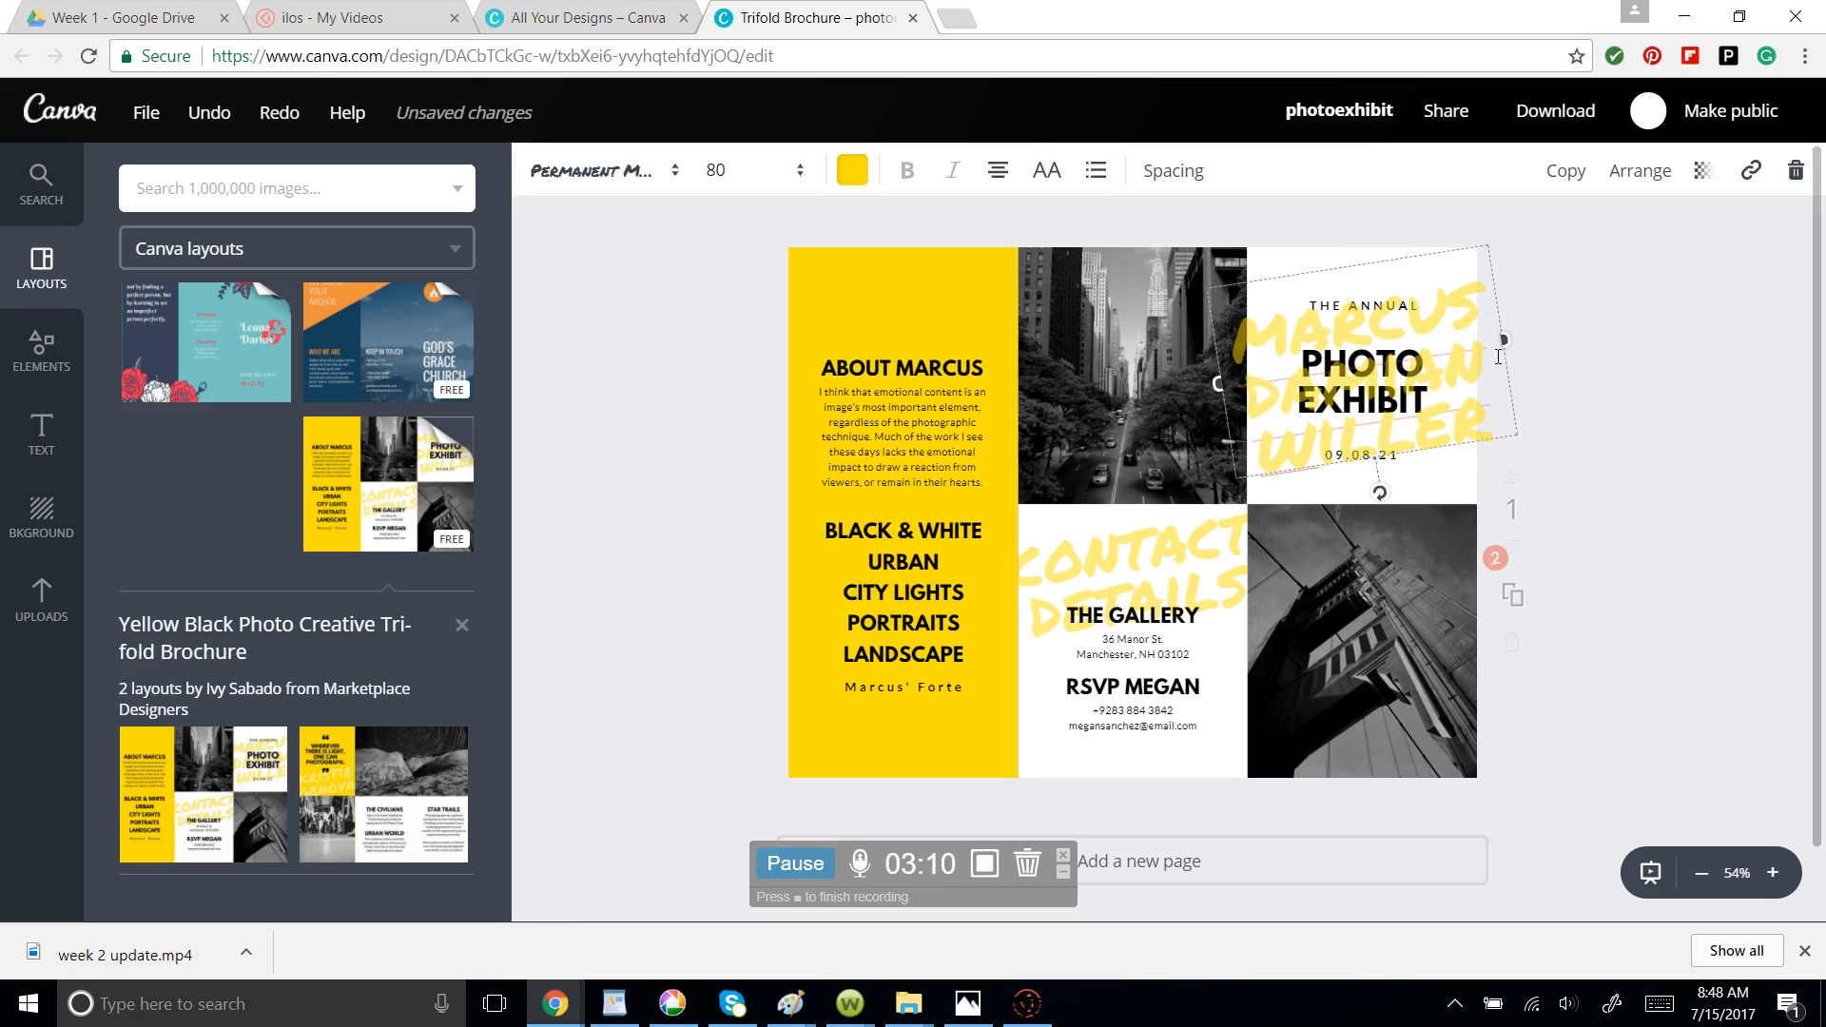
pyautogui.click(1796, 173)
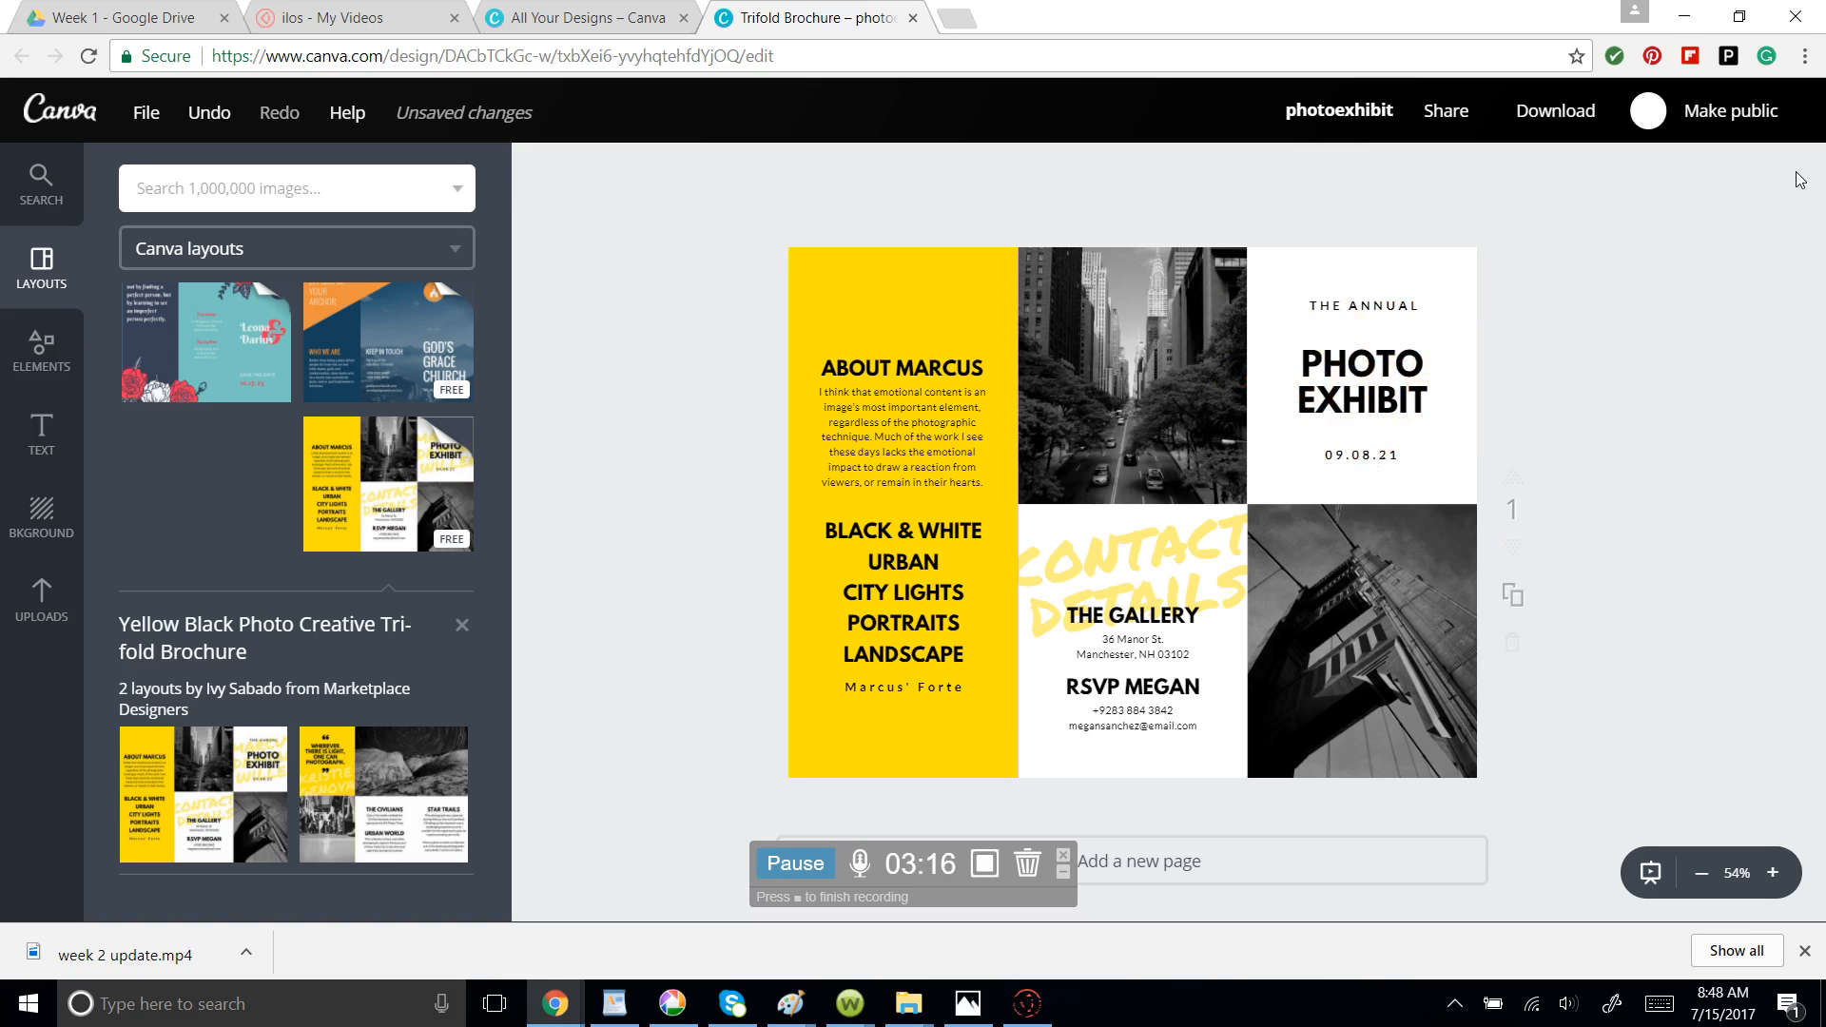
# Replace the PHOTO EXHIBIT heading on the brochure's cover panel with "LANCASTER ARTS".
pyautogui.click(1363, 364)
pyautogui.moveTo(1433, 395); pyautogui.dragTo(1306, 369)
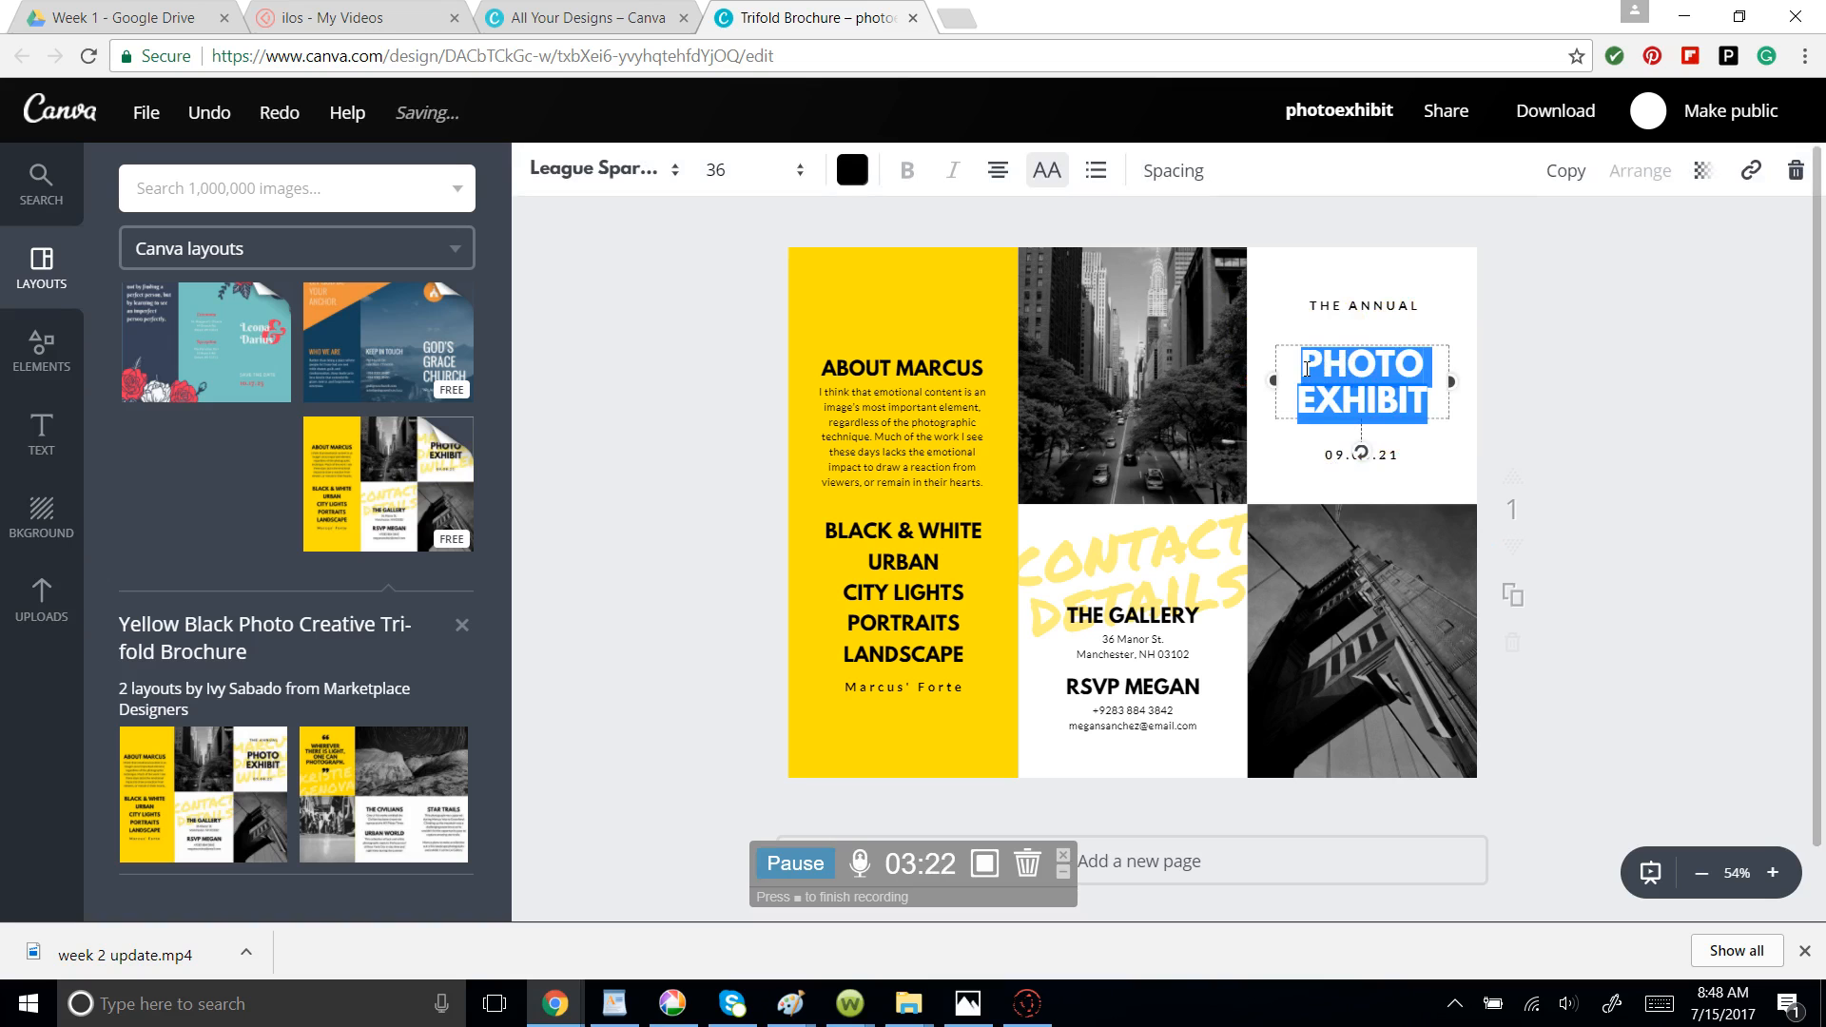
pyautogui.write('LANCASTER')
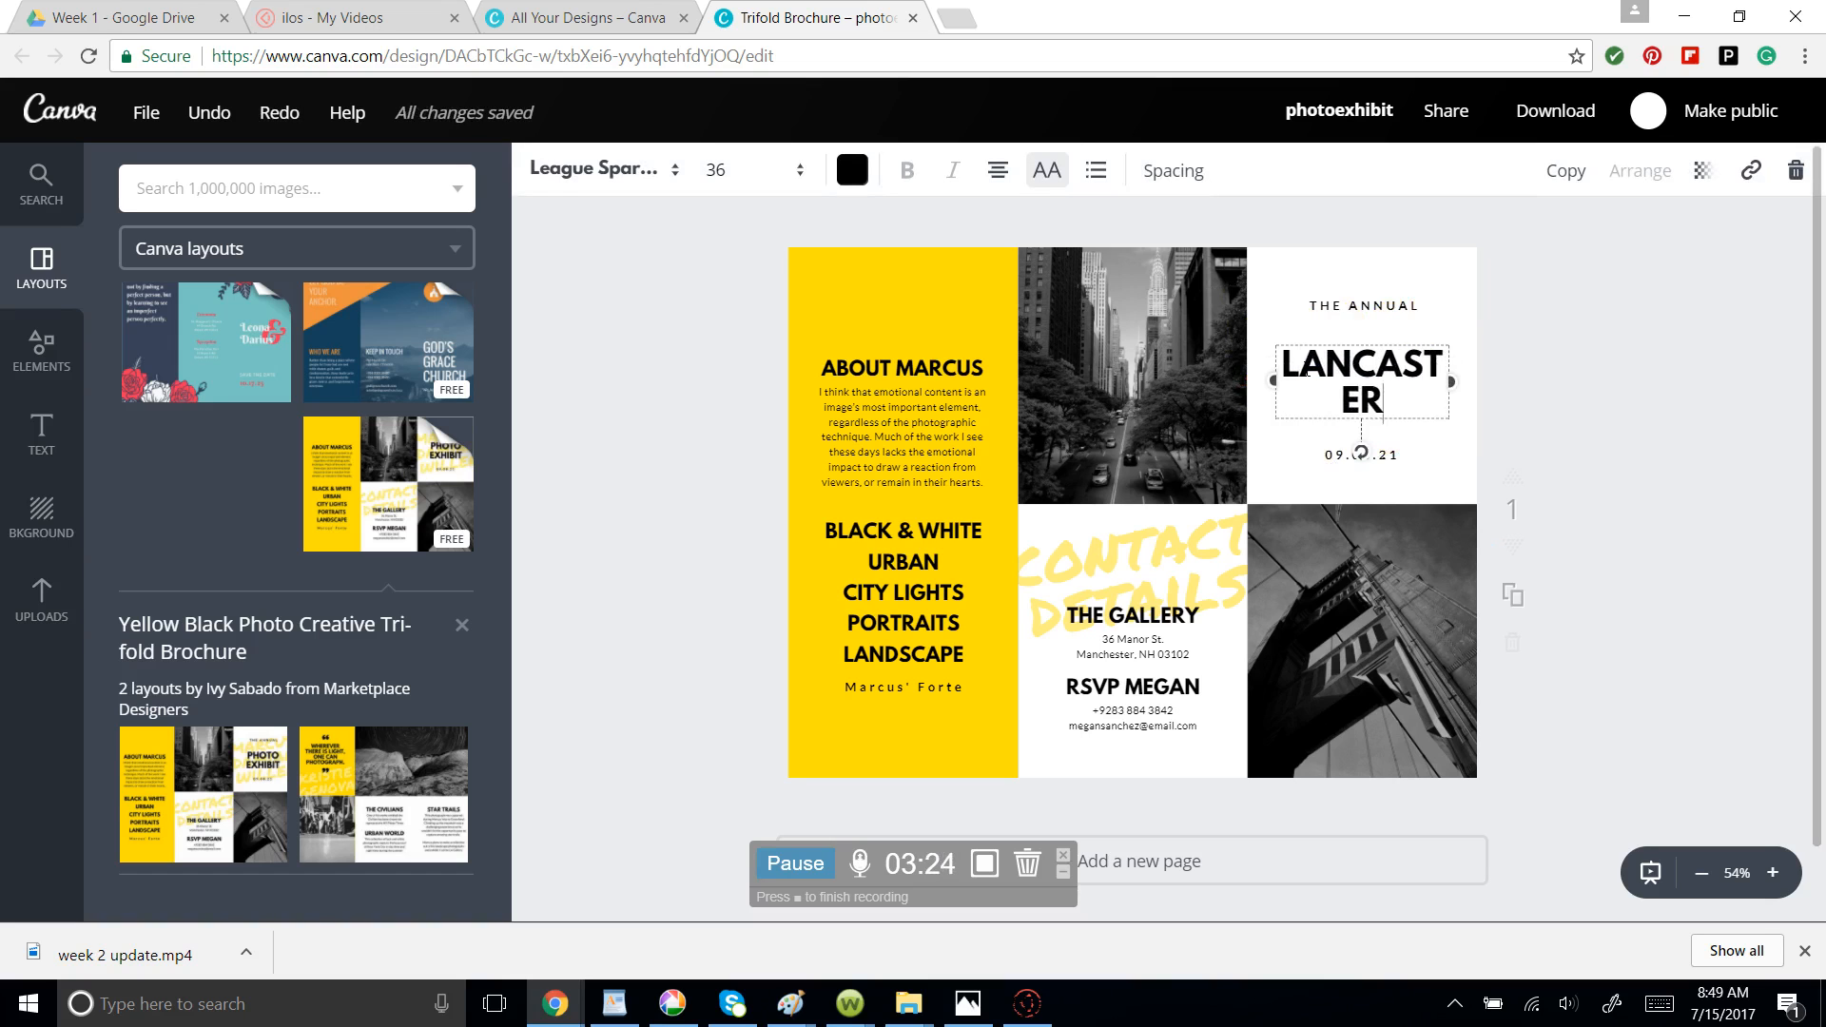
pyautogui.write(' ARTS')
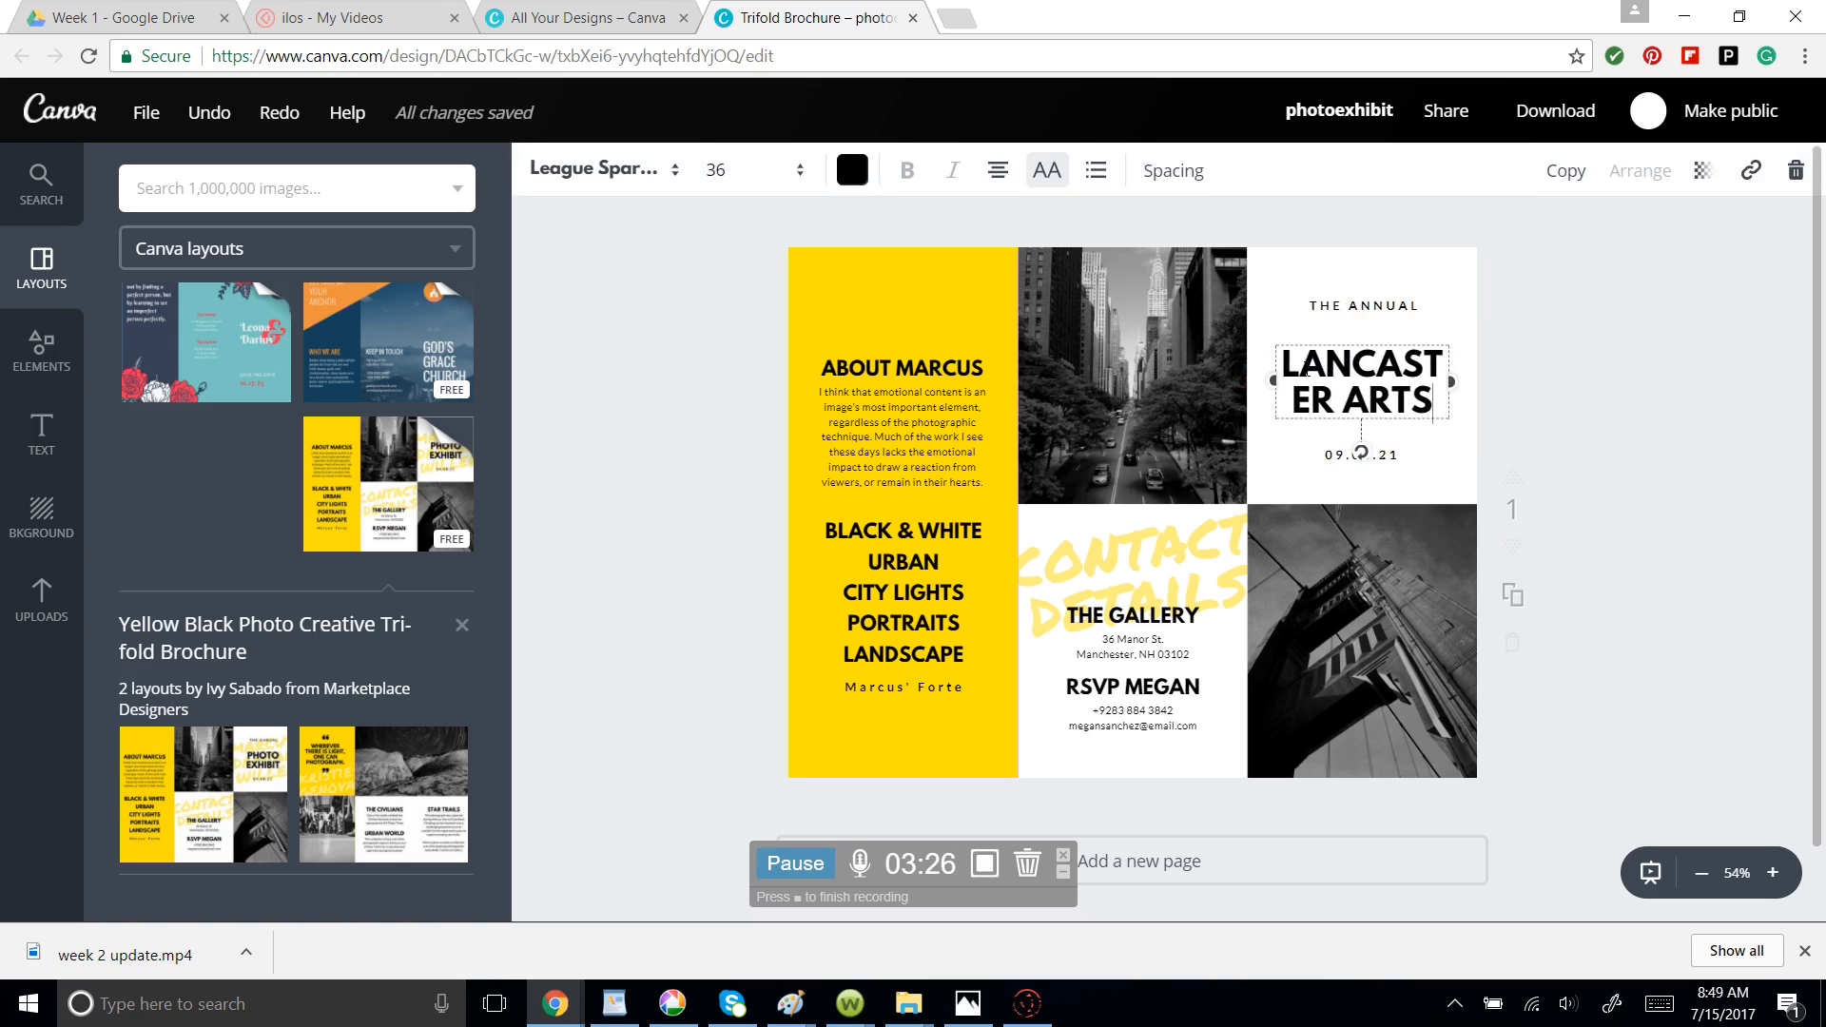
# Set the font size of the LANCASTER ARTS heading on the cover panel to 28.
pyautogui.moveTo(1436, 402); pyautogui.dragTo(1281, 377)
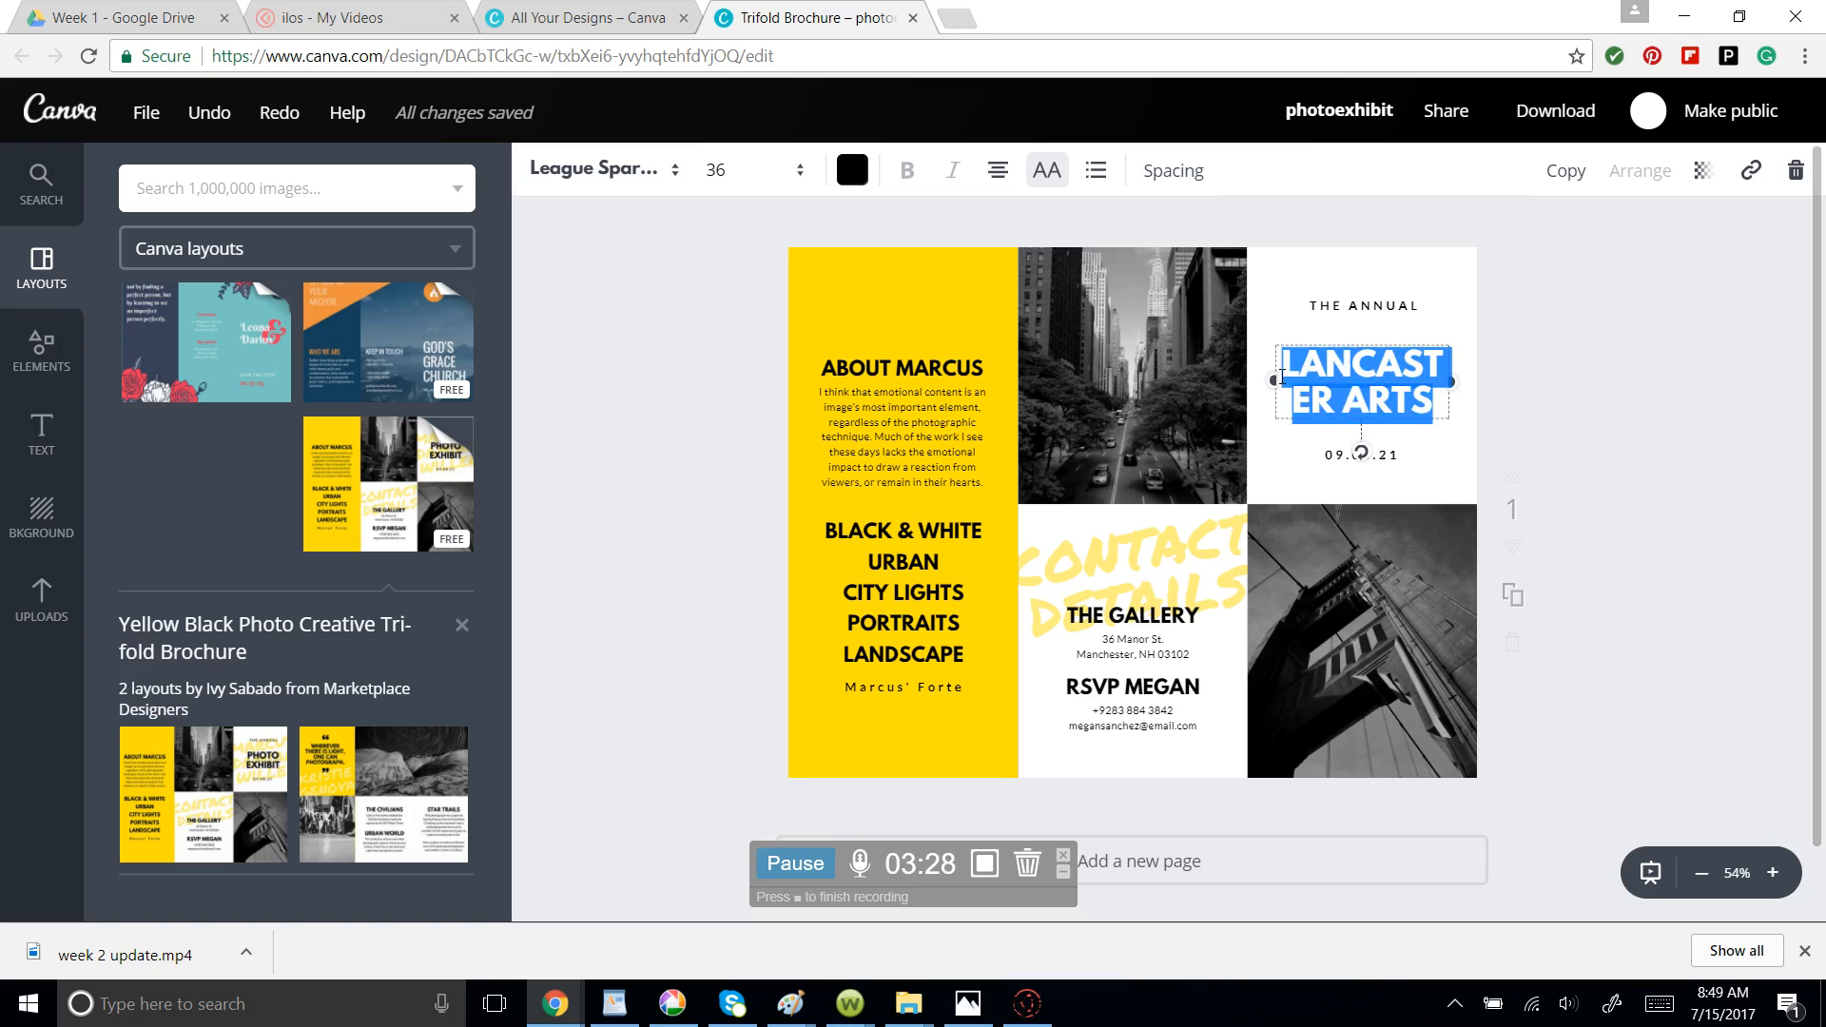
pyautogui.click(799, 170)
pyautogui.click(741, 416)
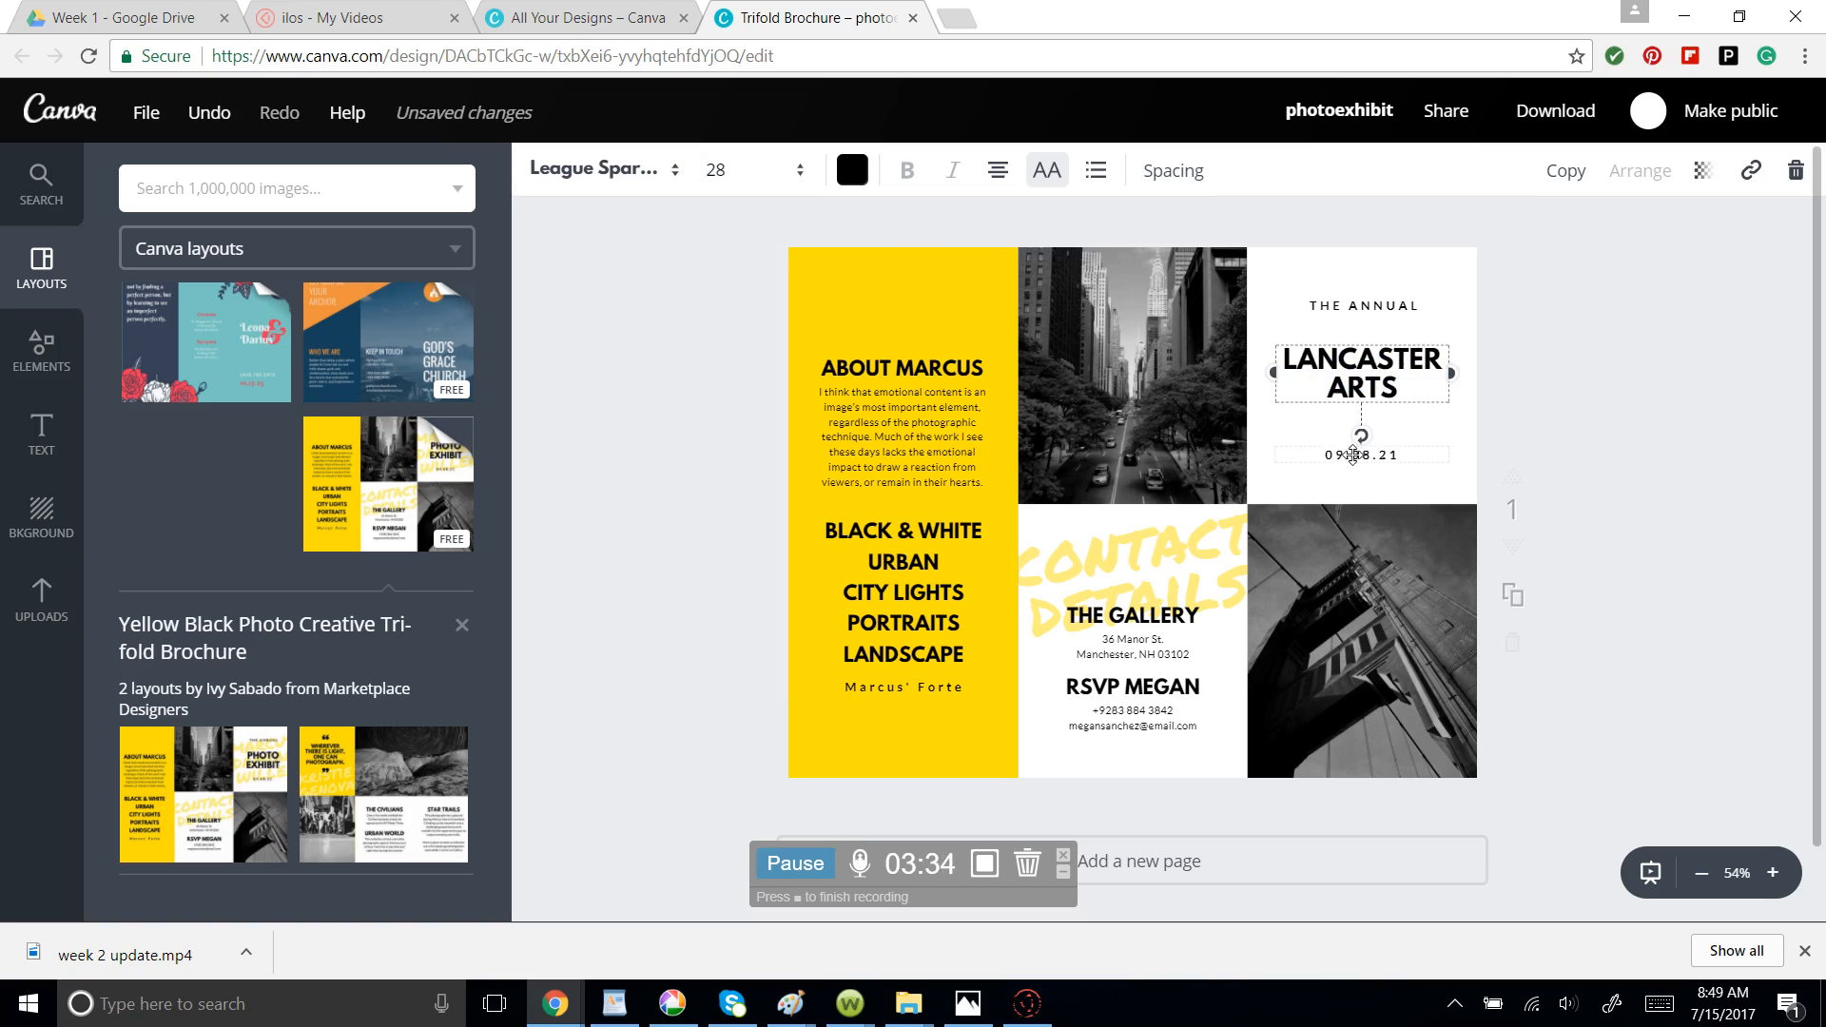
# Delete the date text below the LANCASTER ARTS heading on the cover panel.
pyautogui.click(1405, 455)
pyautogui.moveTo(1403, 454); pyautogui.dragTo(1321, 458)
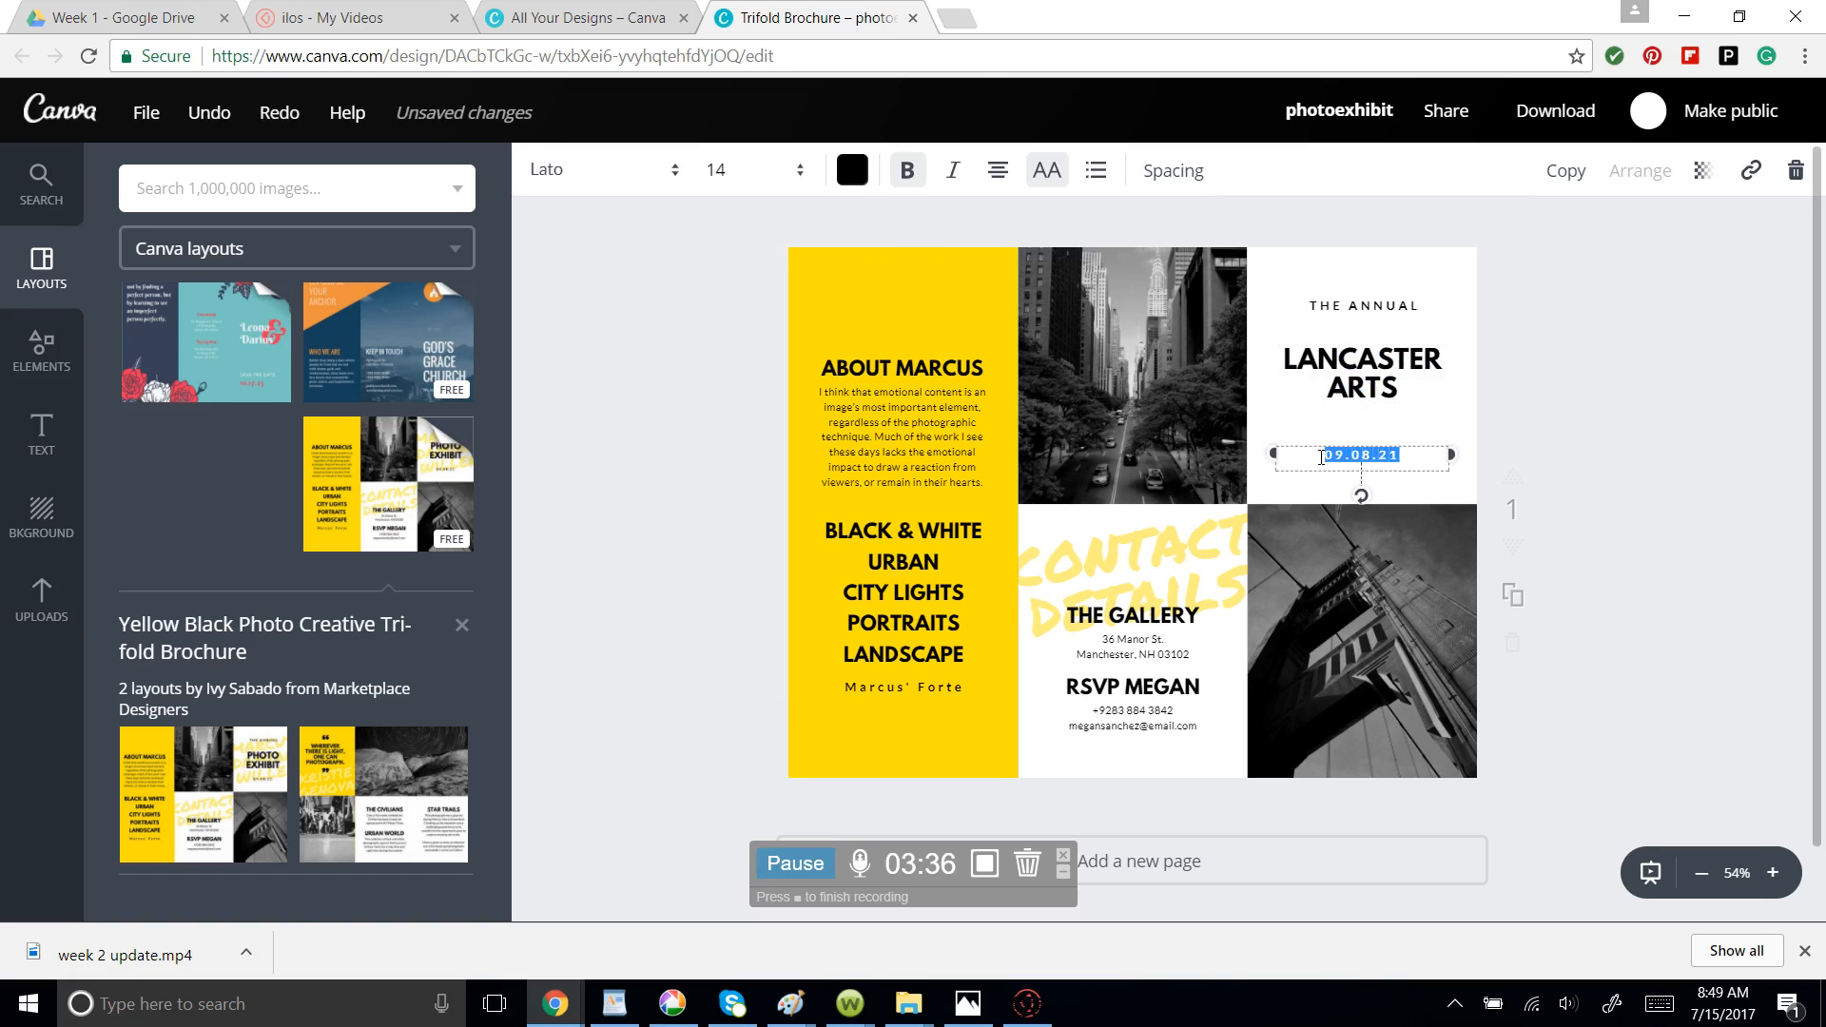
pyautogui.press('BackSpace')
# Replace the "THE ANNUAL" line above the cover heading with "EXPLORE".
pyautogui.click(1373, 303)
pyautogui.moveTo(1423, 308); pyautogui.dragTo(1310, 312)
pyautogui.write('E')
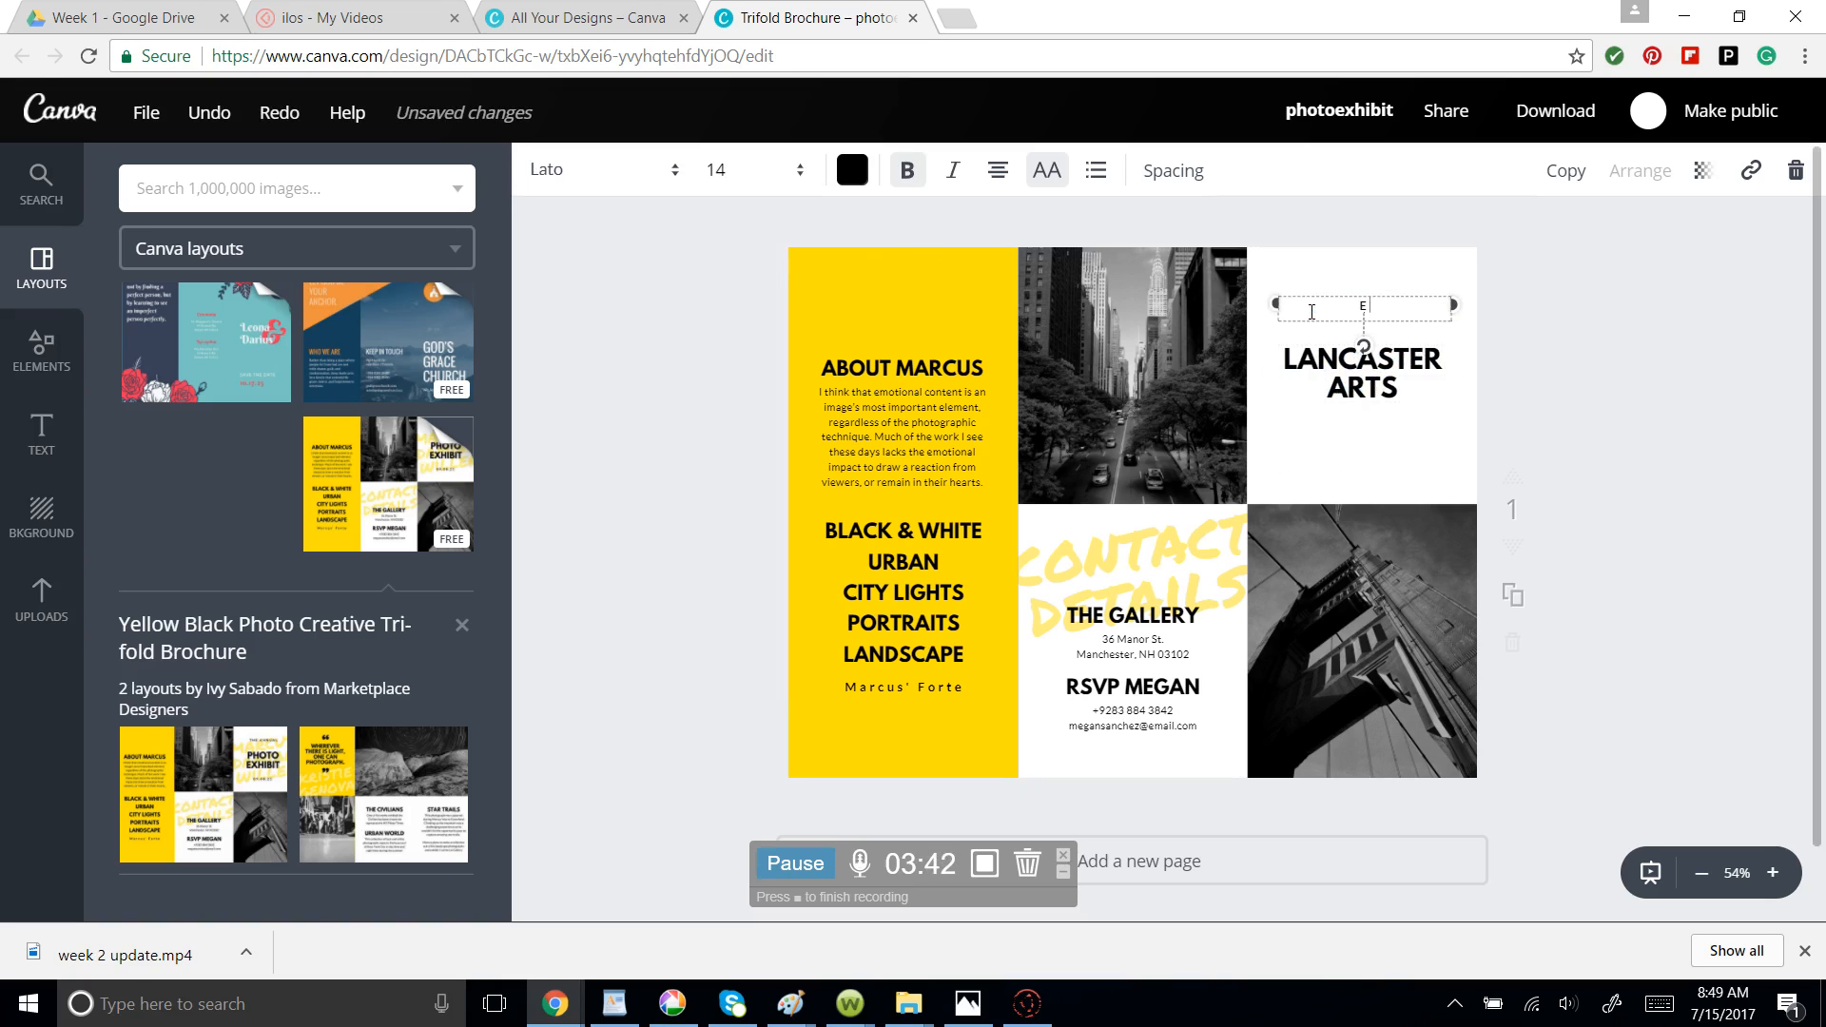
pyautogui.write('XPLORE')
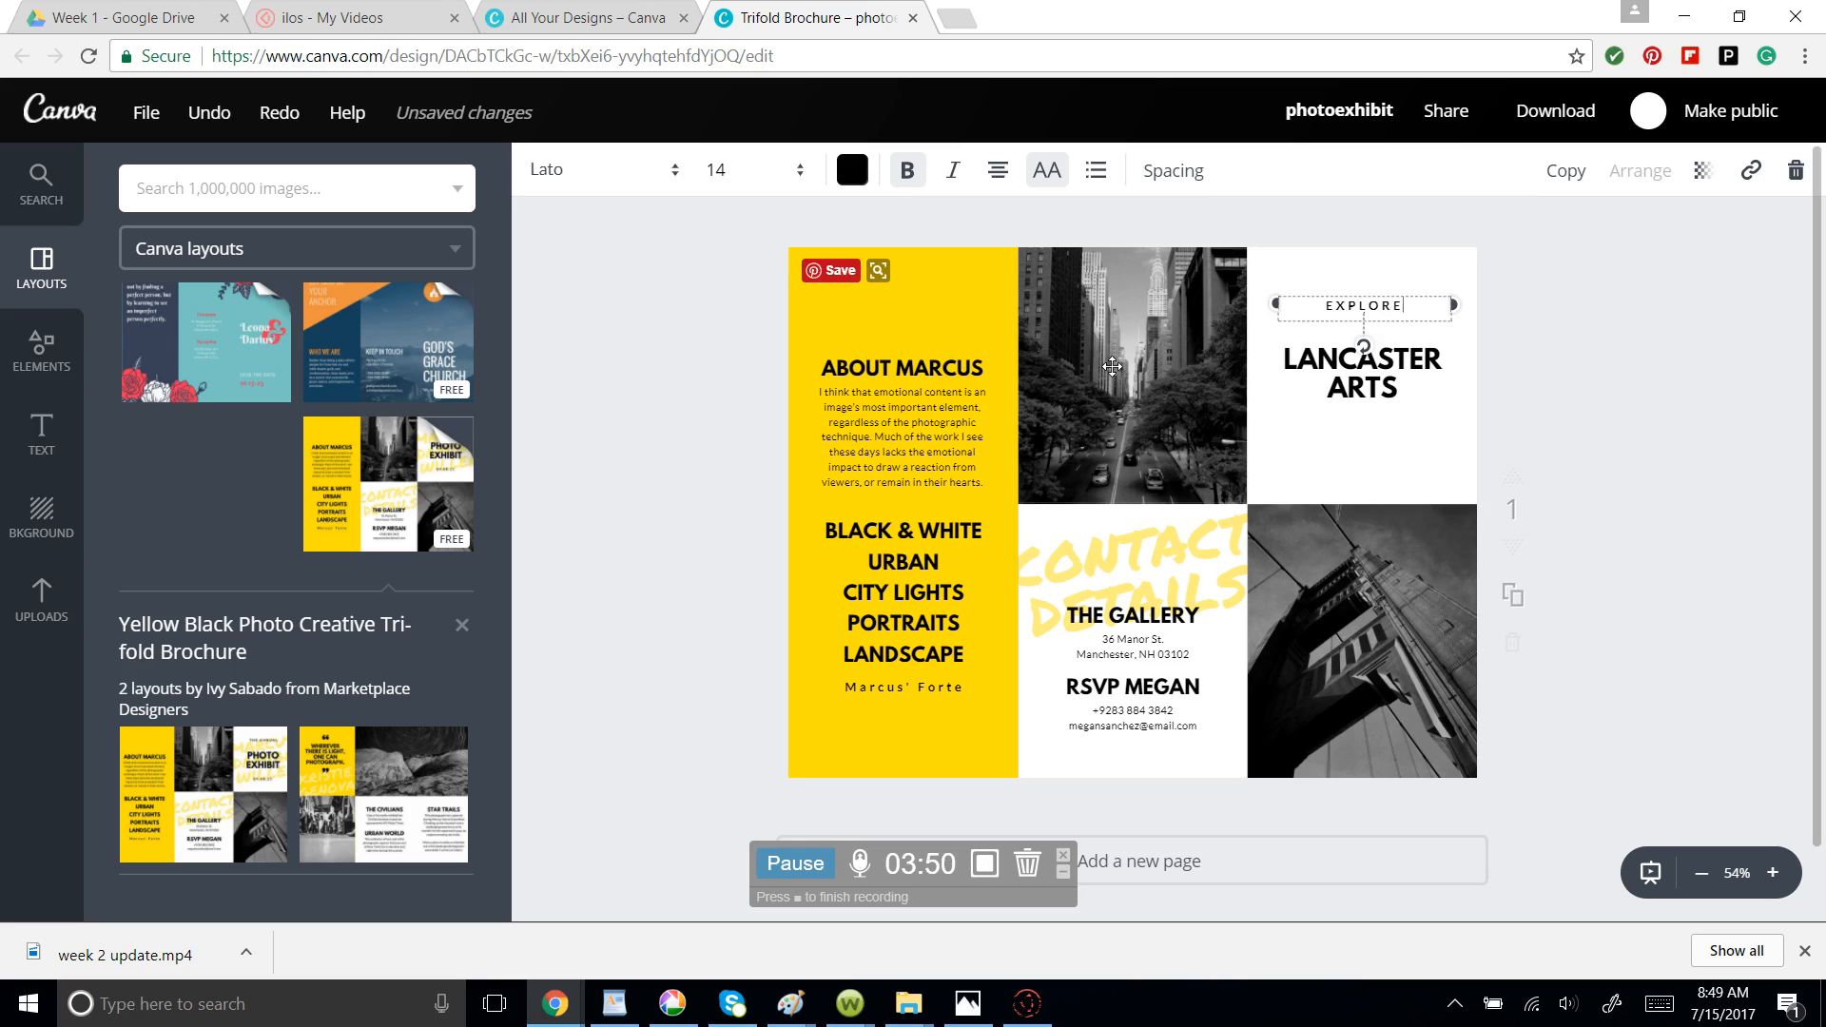
# Upload the image _DSC0239 from the July 17 folder to the design's uploads.
pyautogui.click(39, 591)
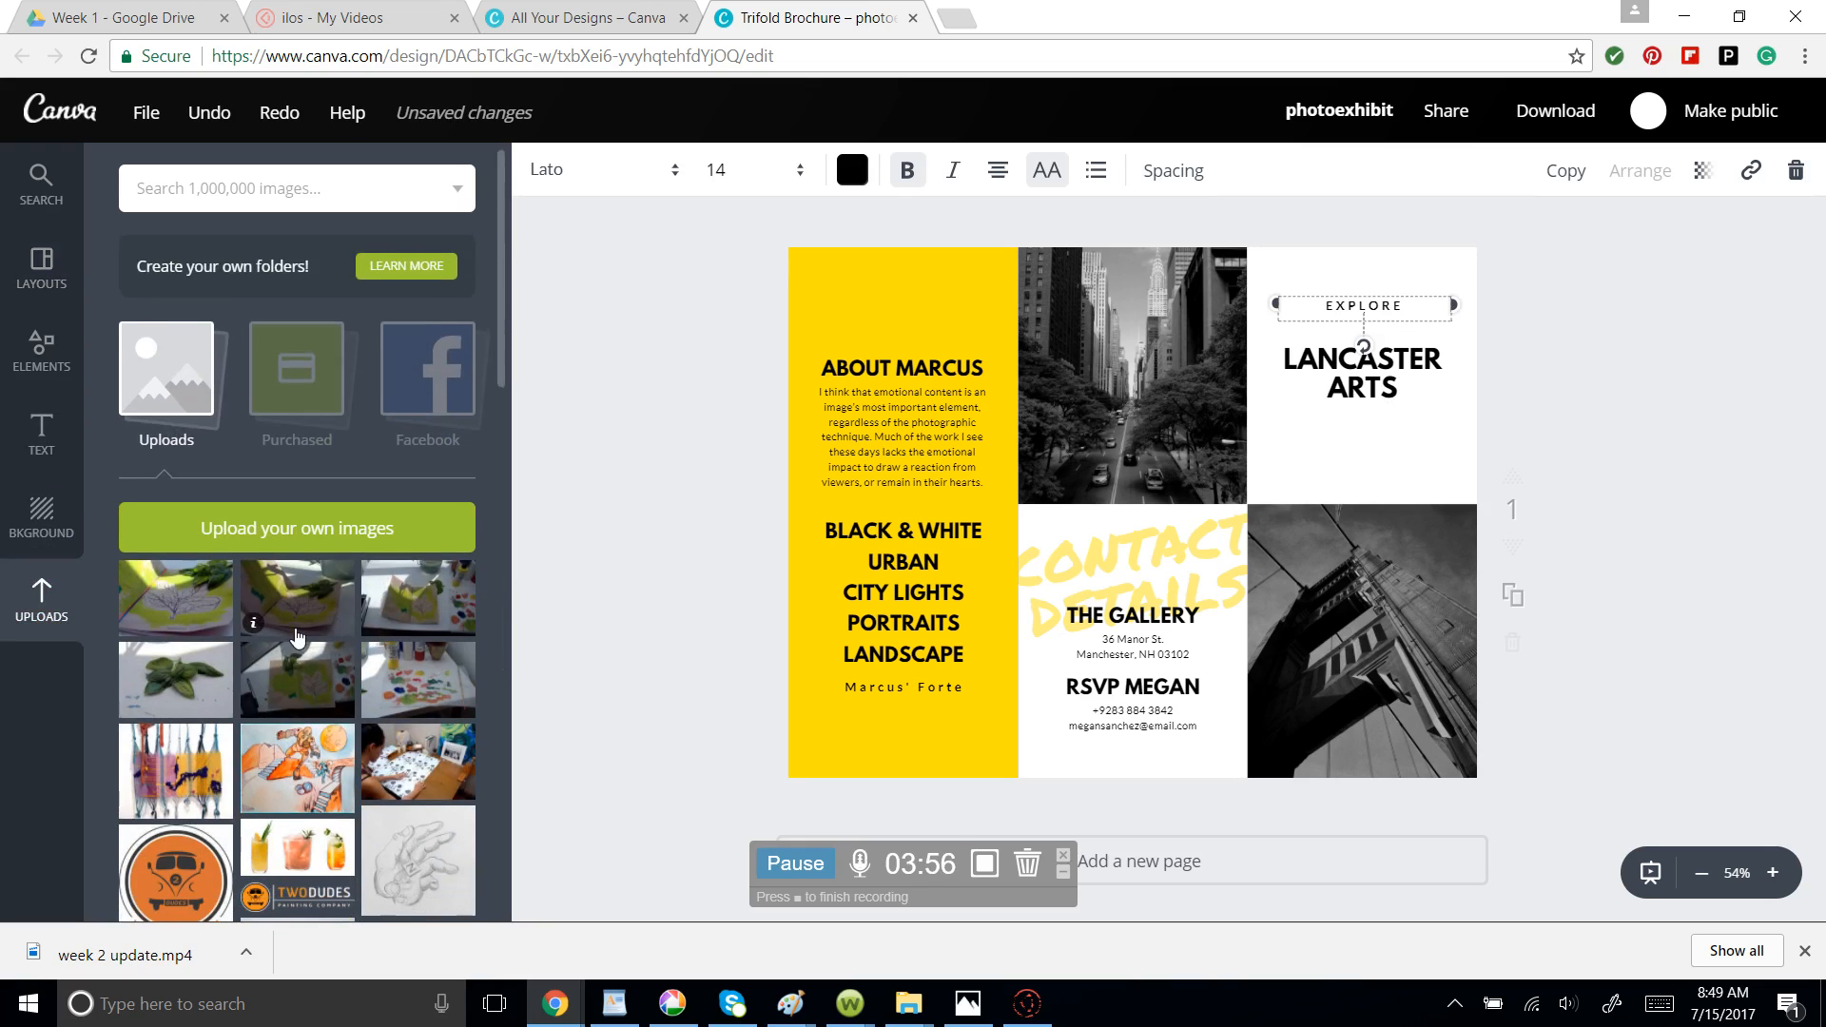
pyautogui.scroll(-7, 296, 637)
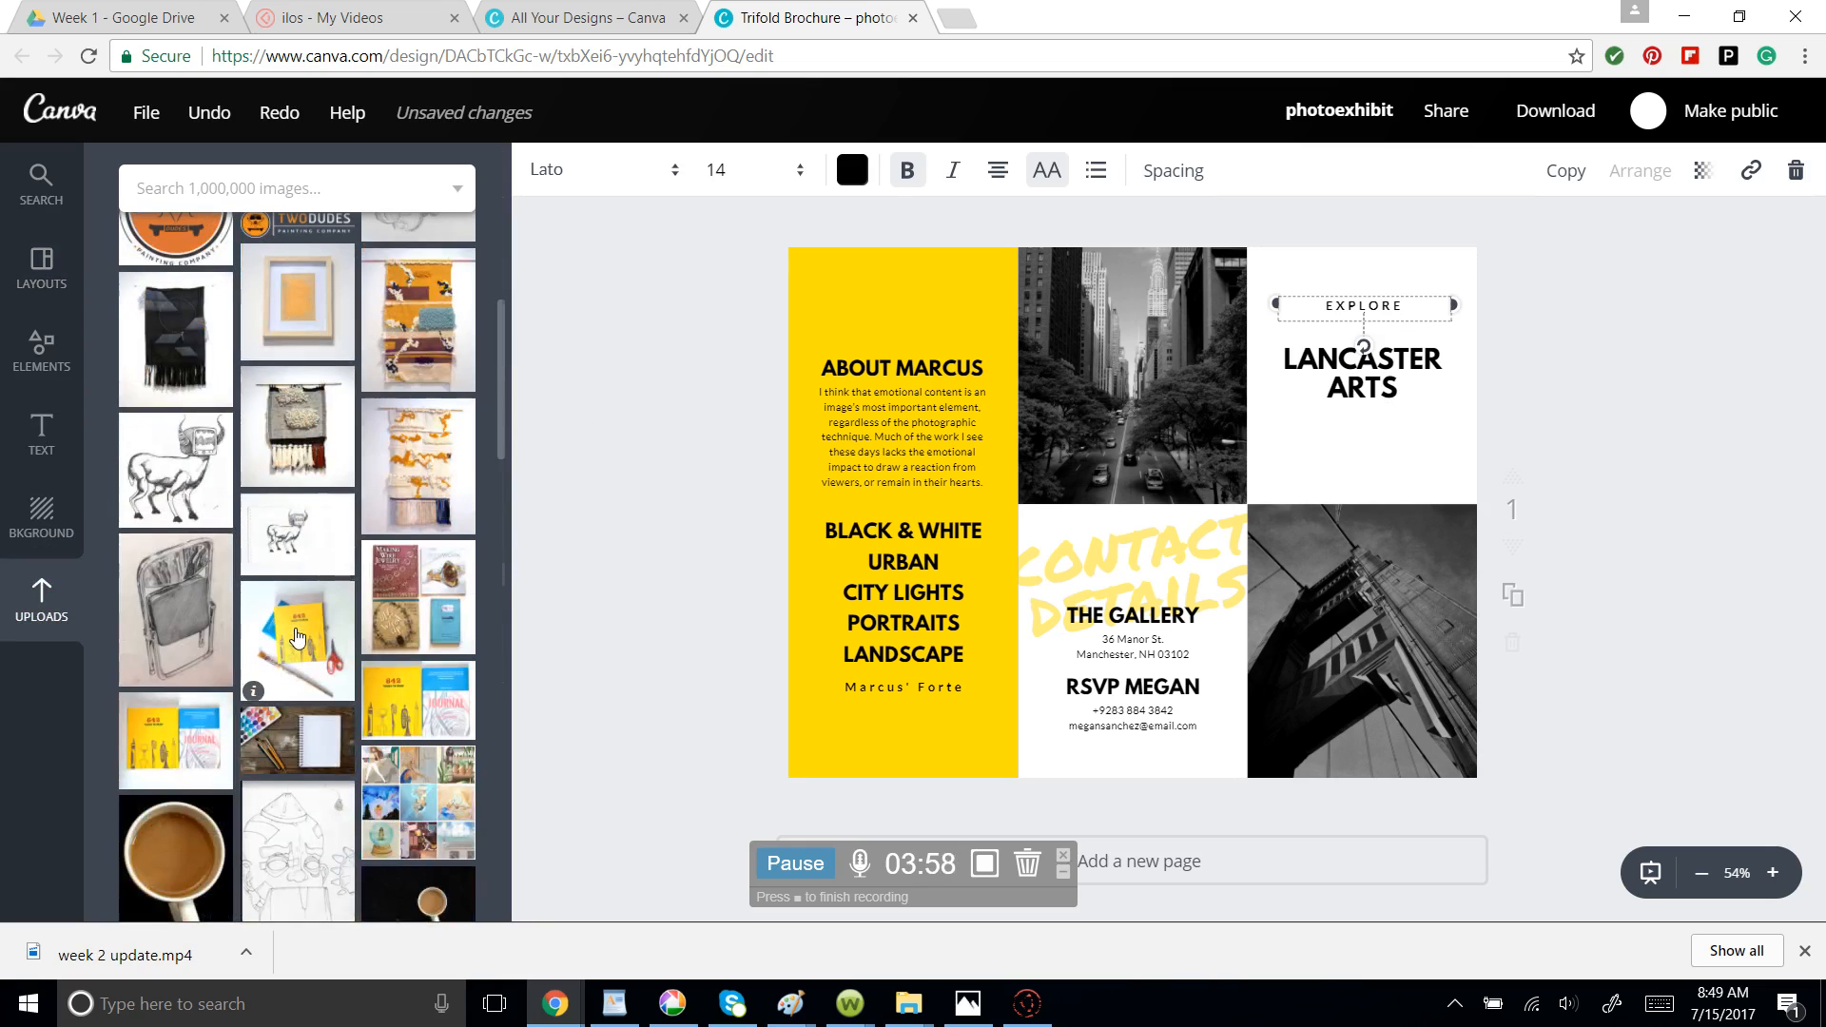
pyautogui.scroll(-5, 296, 636)
pyautogui.scroll(10, 297, 636)
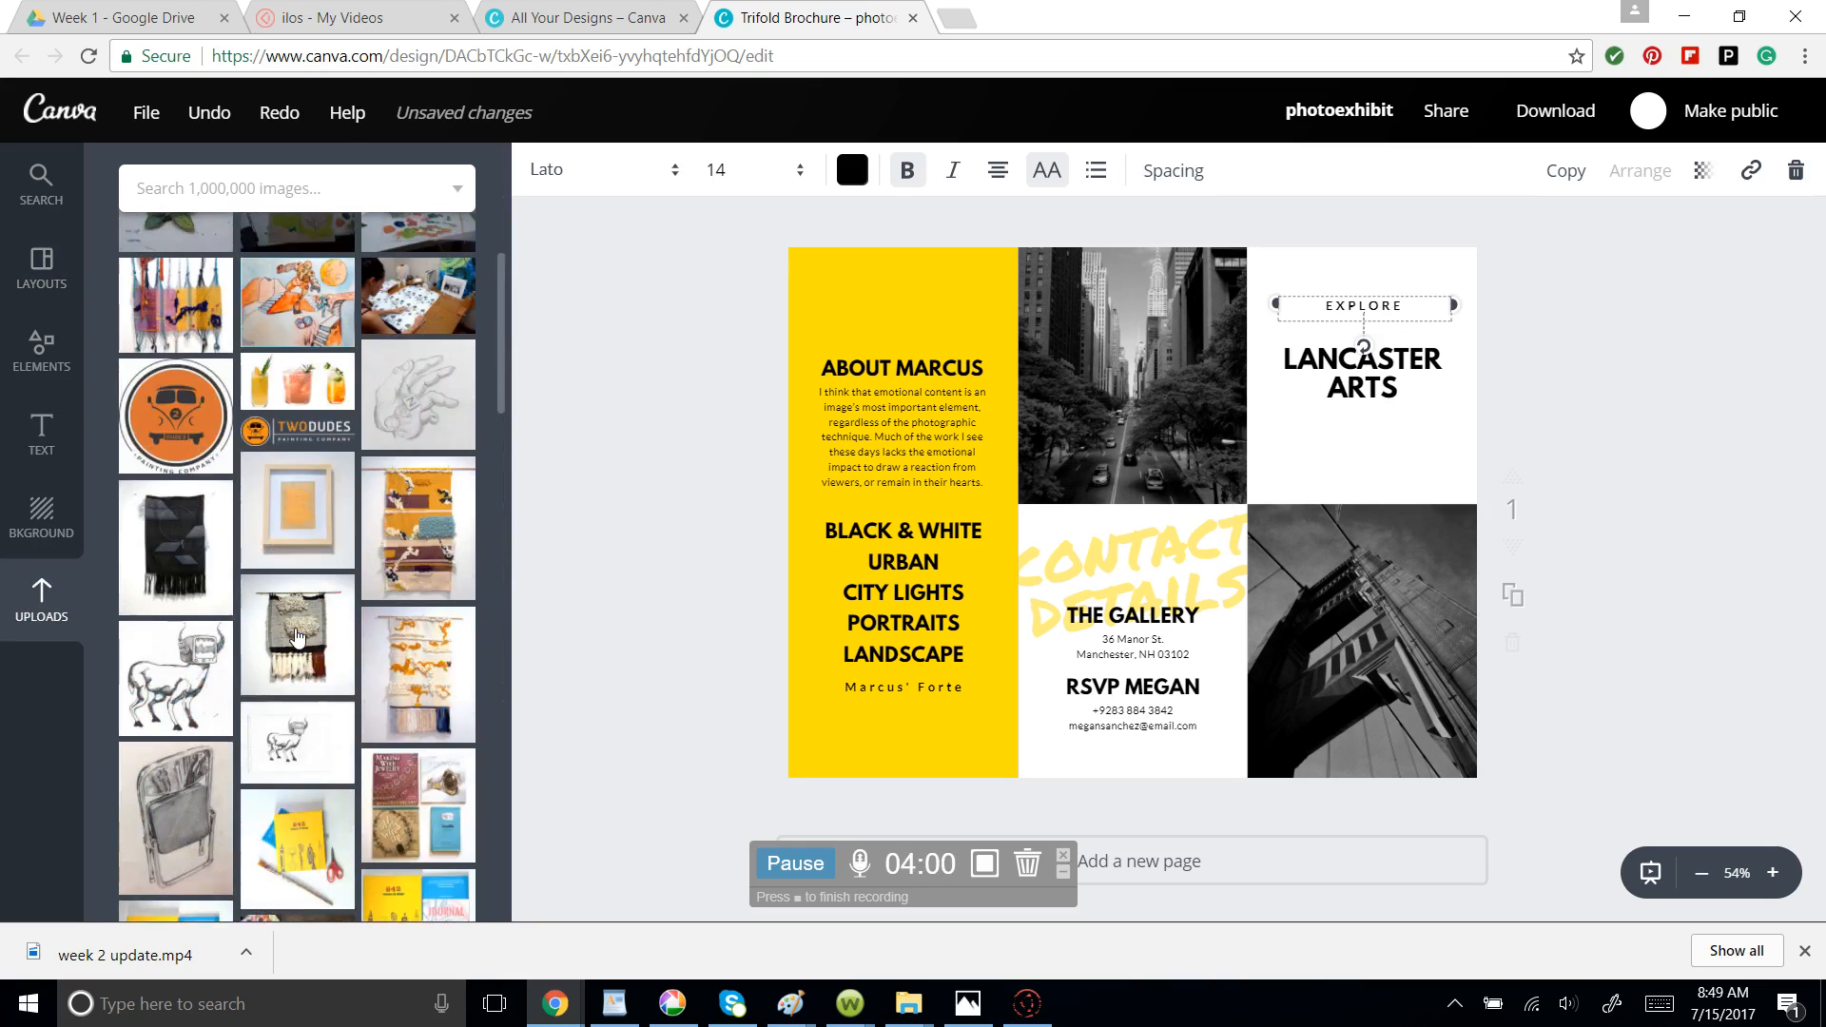
pyautogui.scroll(1, 296, 636)
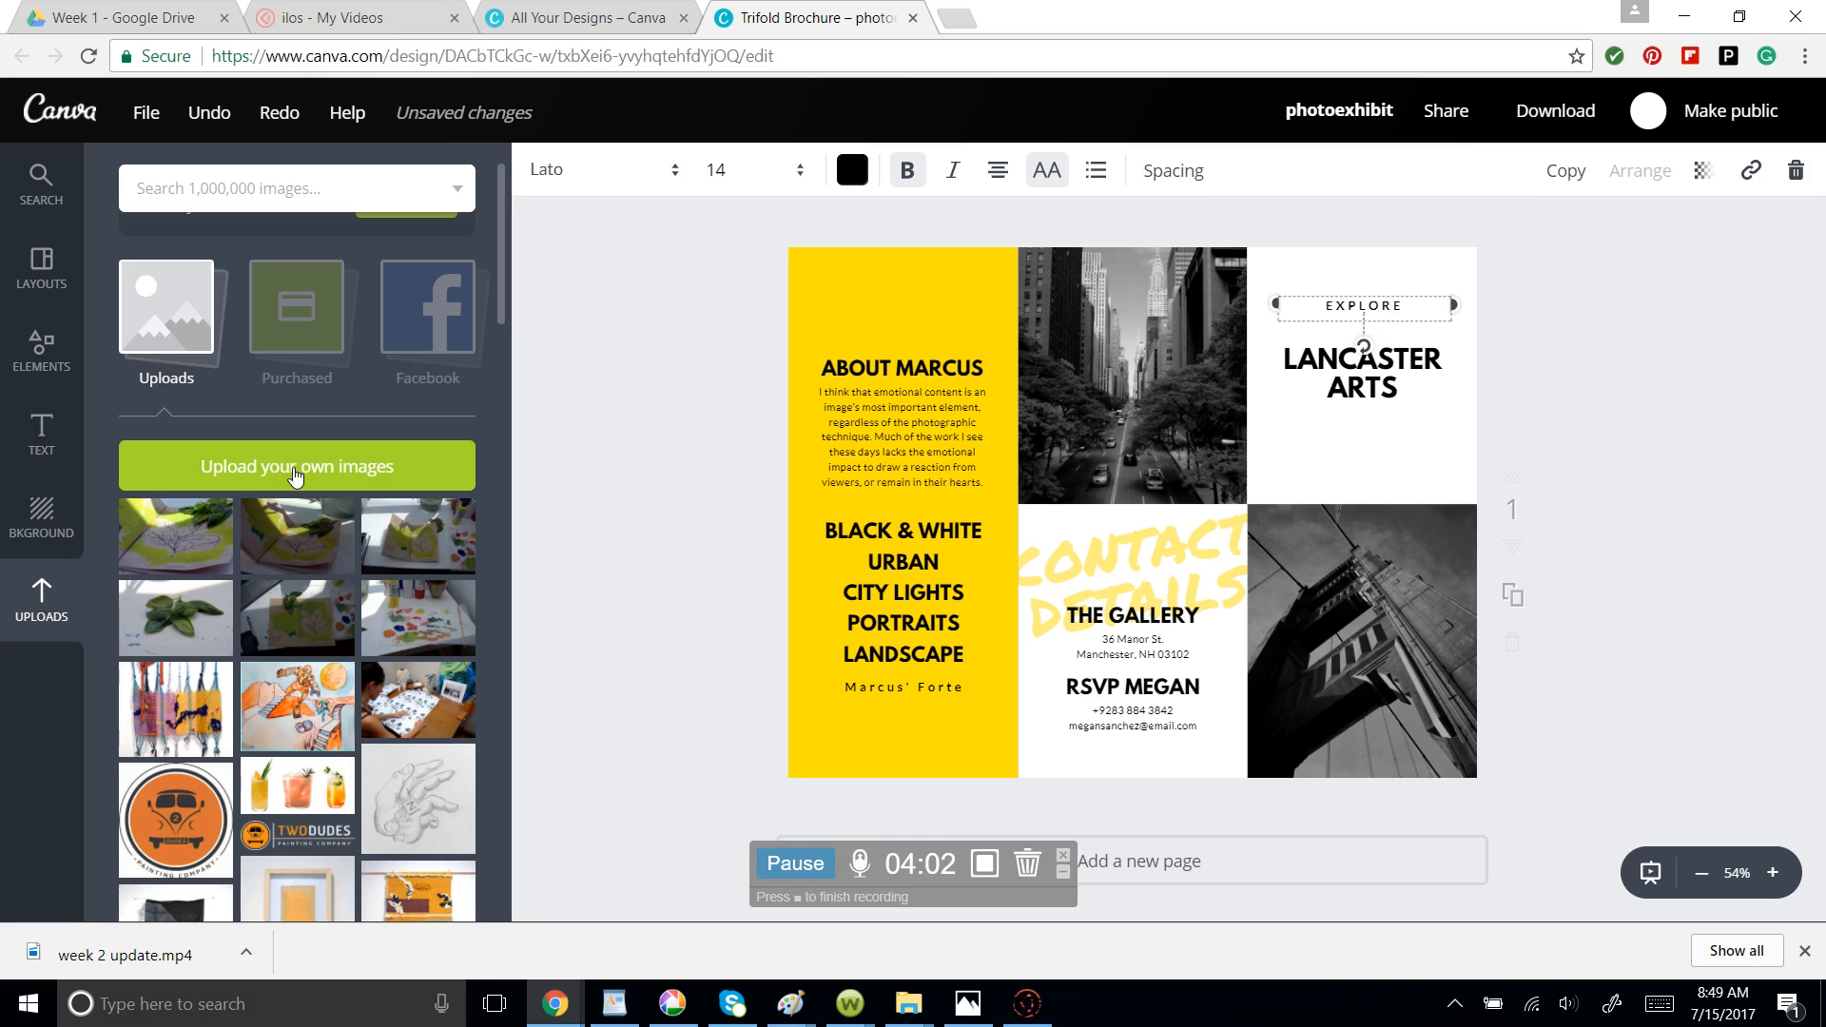
pyautogui.click(296, 474)
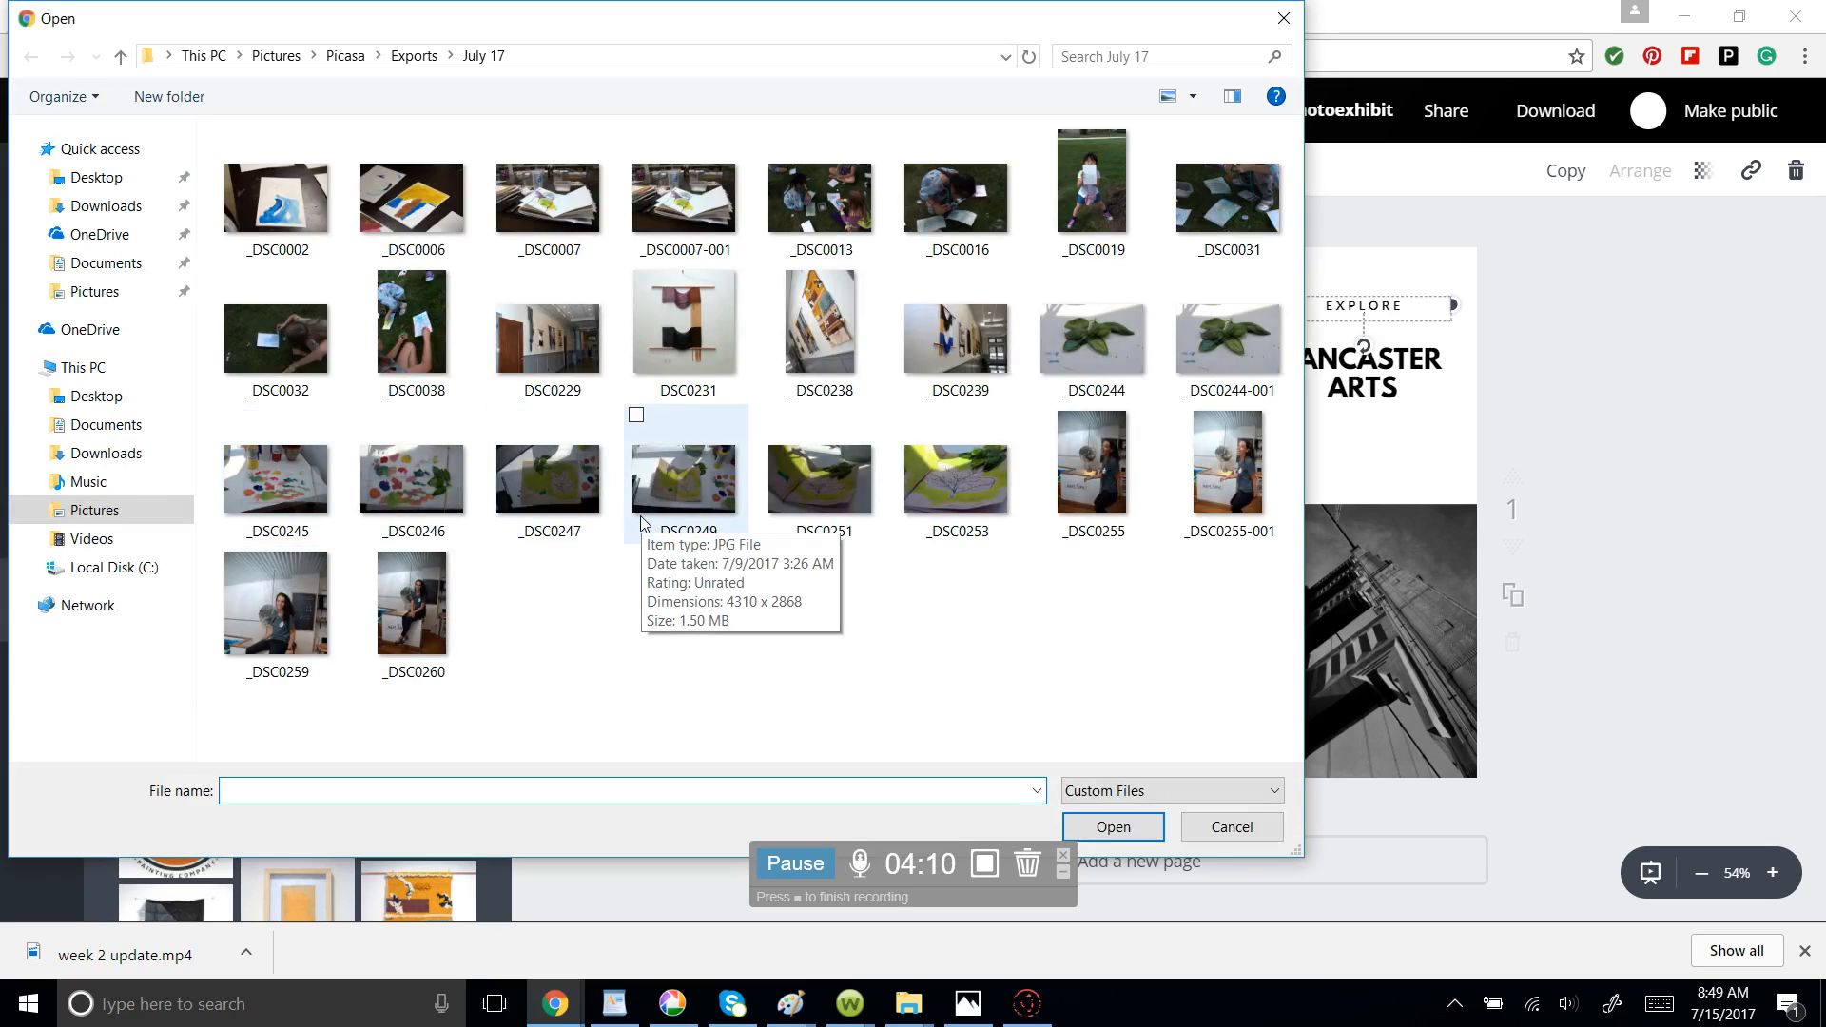
pyautogui.click(972, 317)
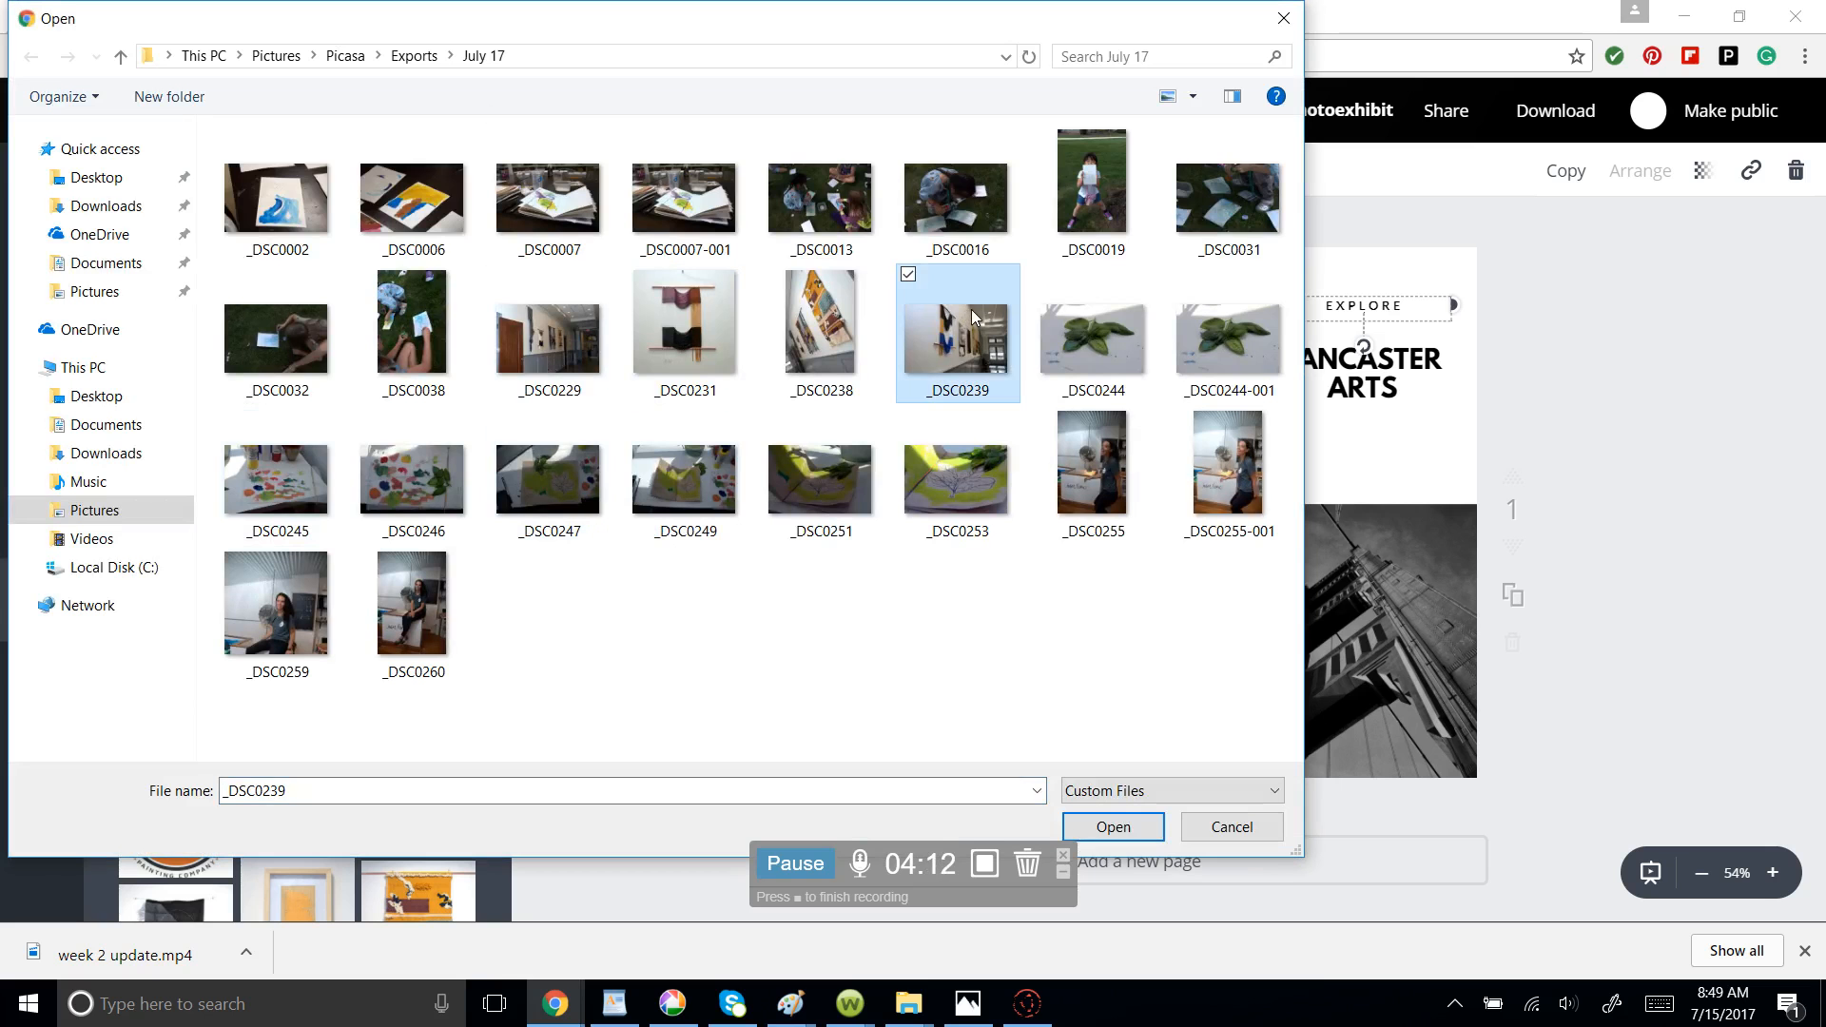
pyautogui.click(1107, 826)
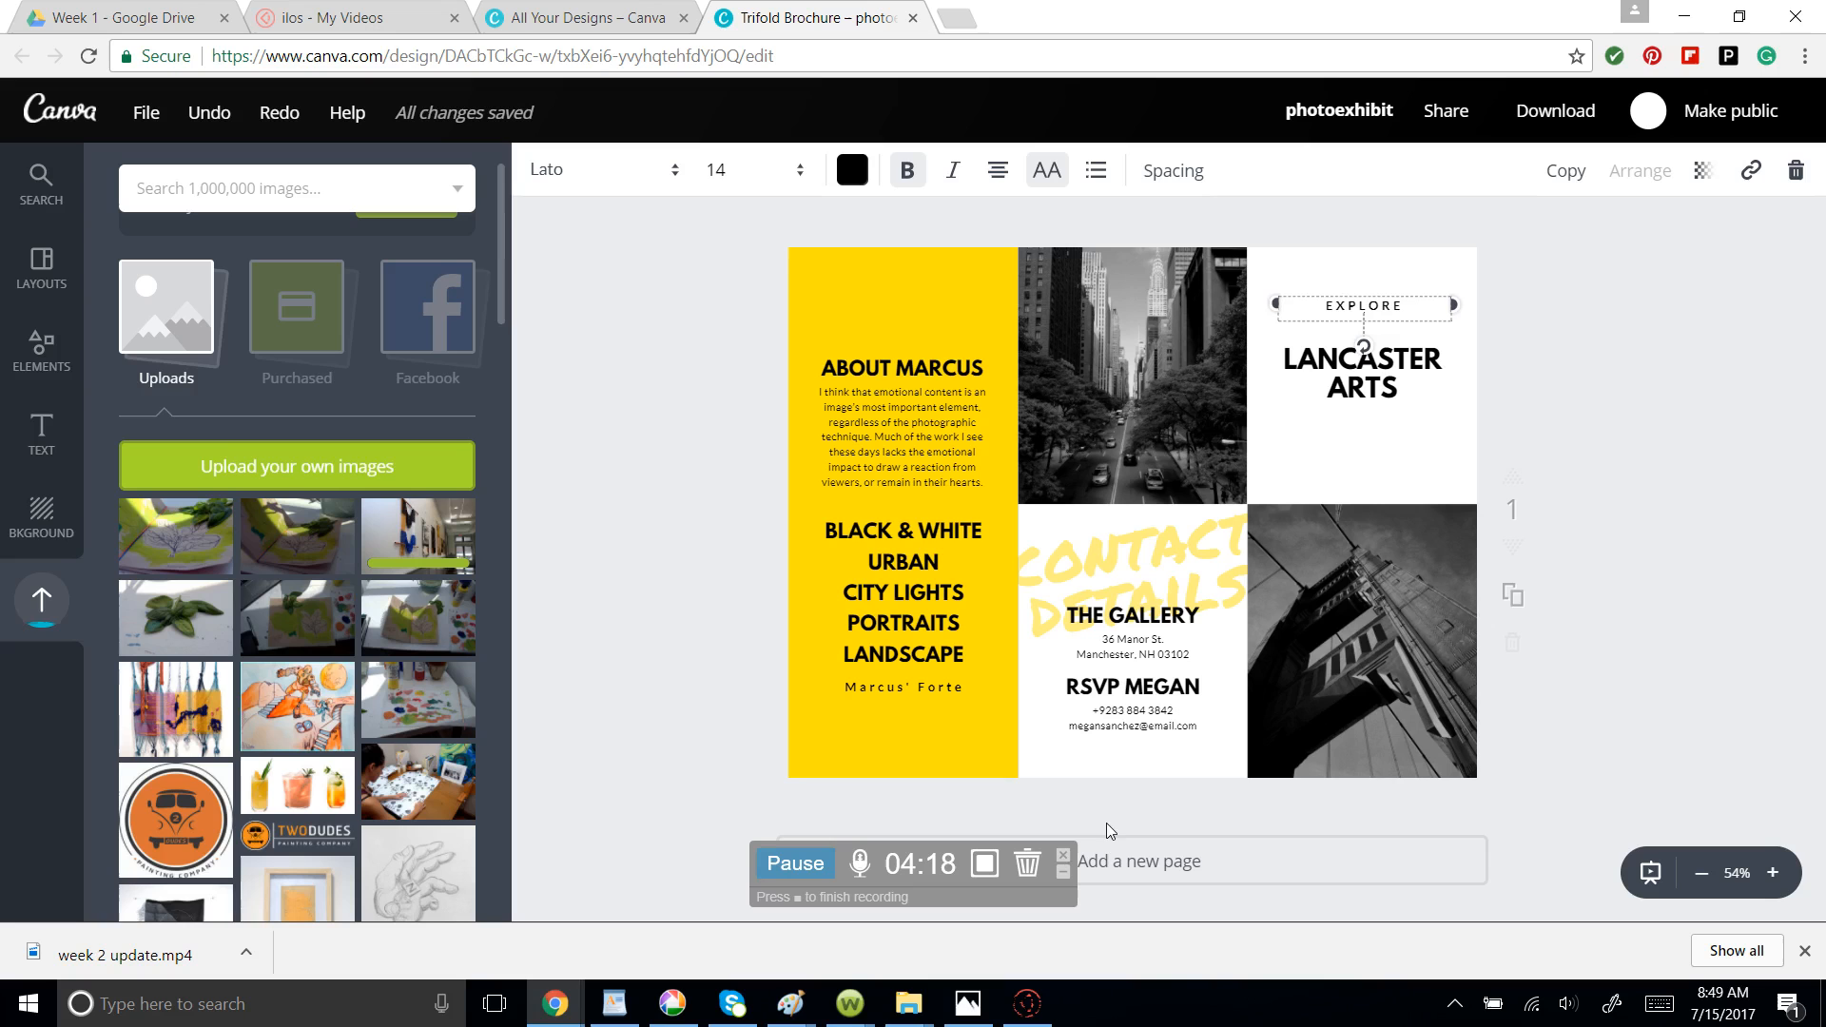
# Replace the city street photo in the middle panel with the uploaded photo of woven wall hangings.
pyautogui.click(1161, 370)
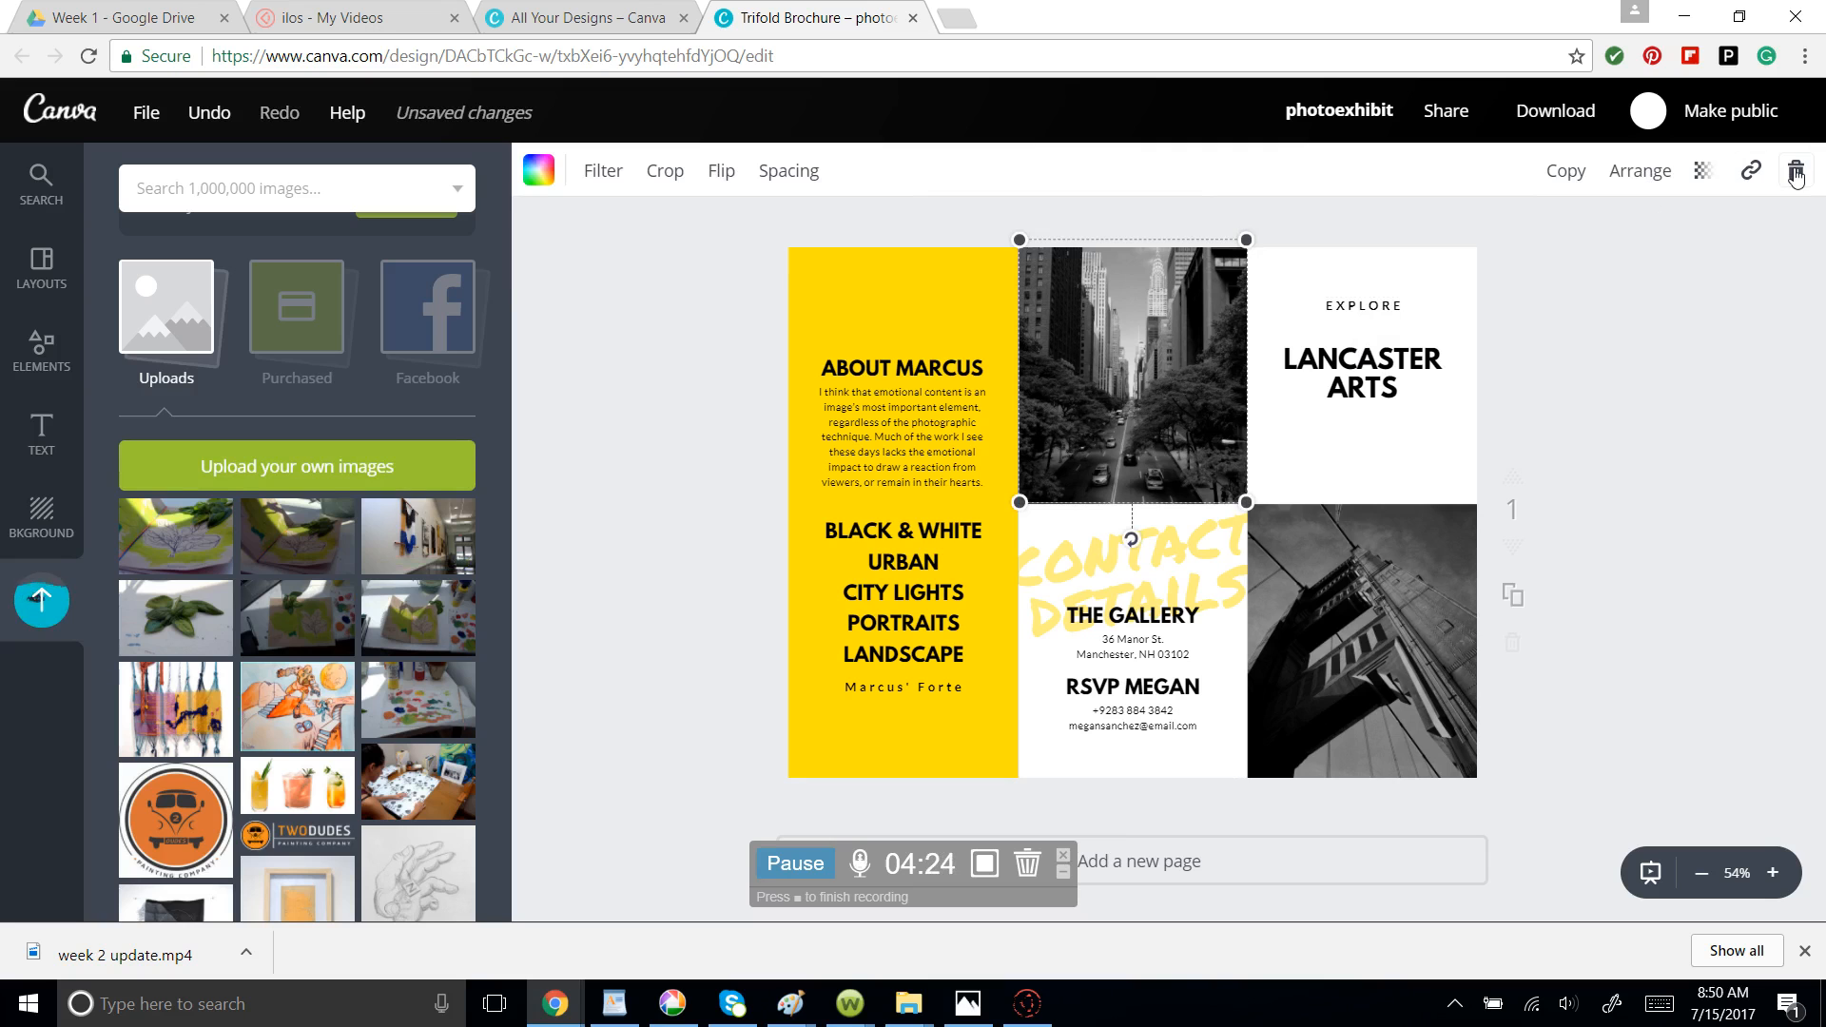
pyautogui.click(1796, 172)
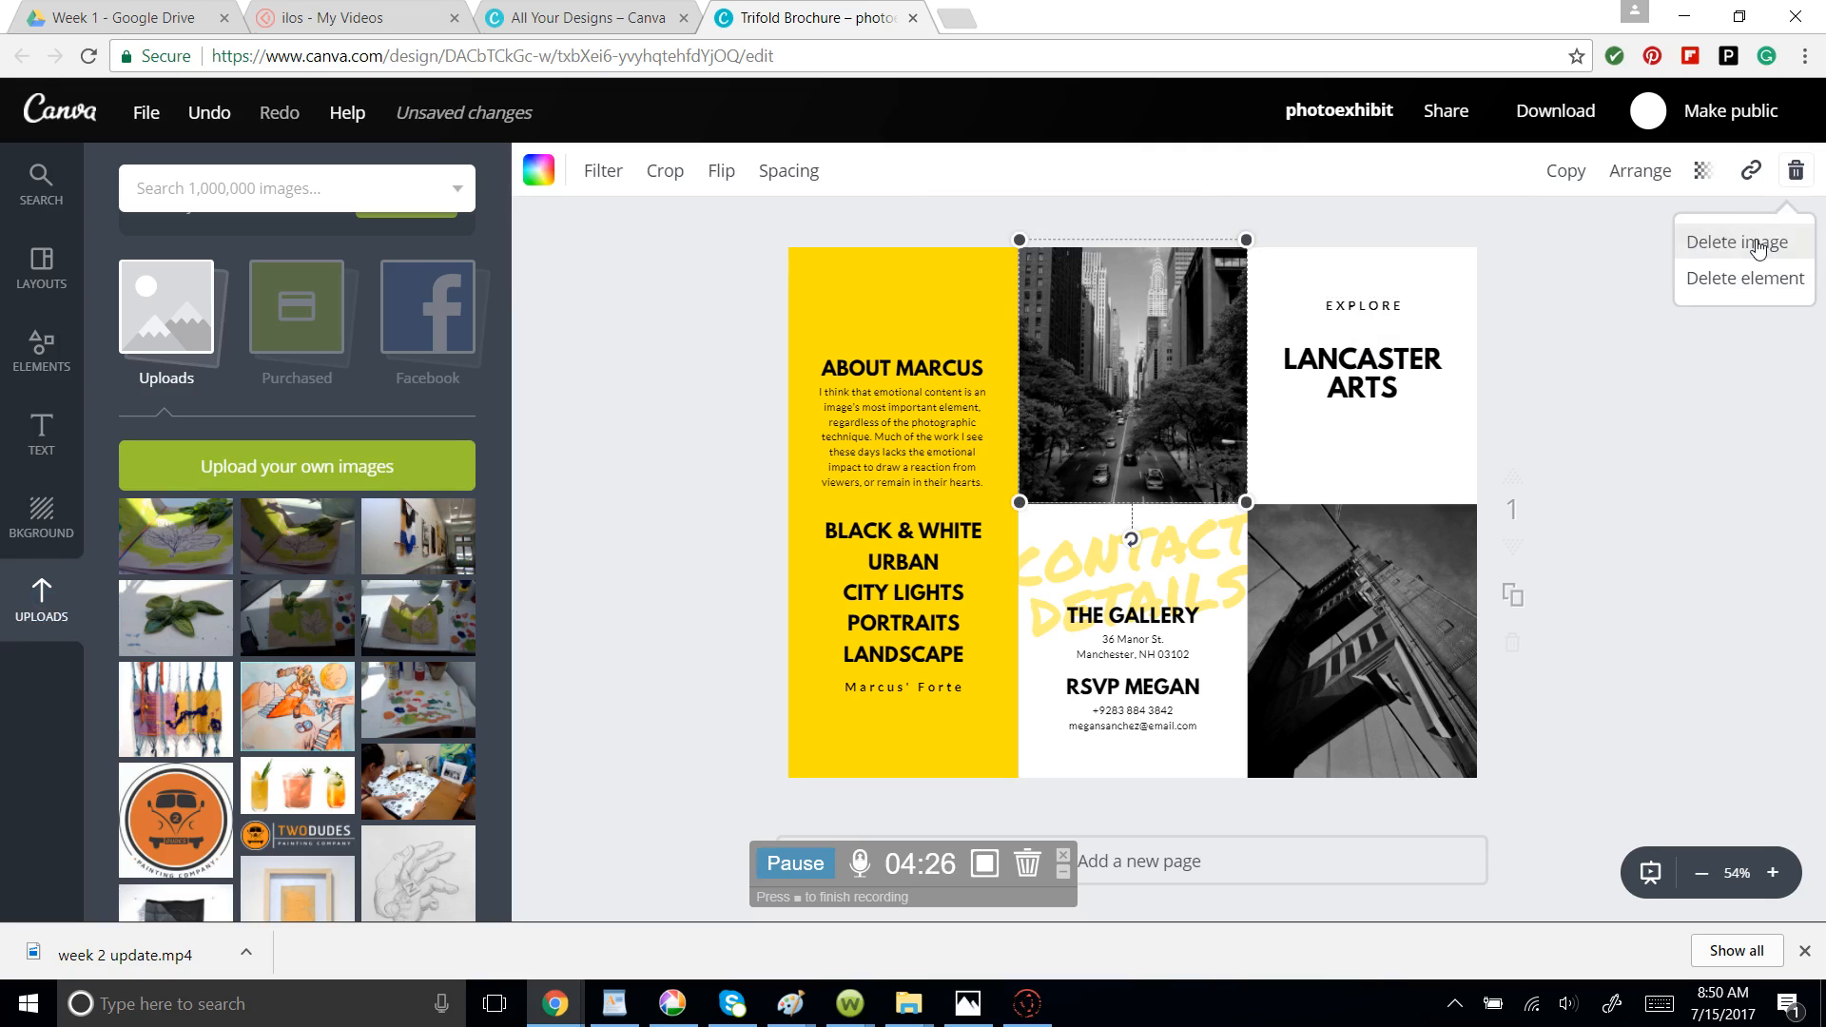
pyautogui.click(1759, 243)
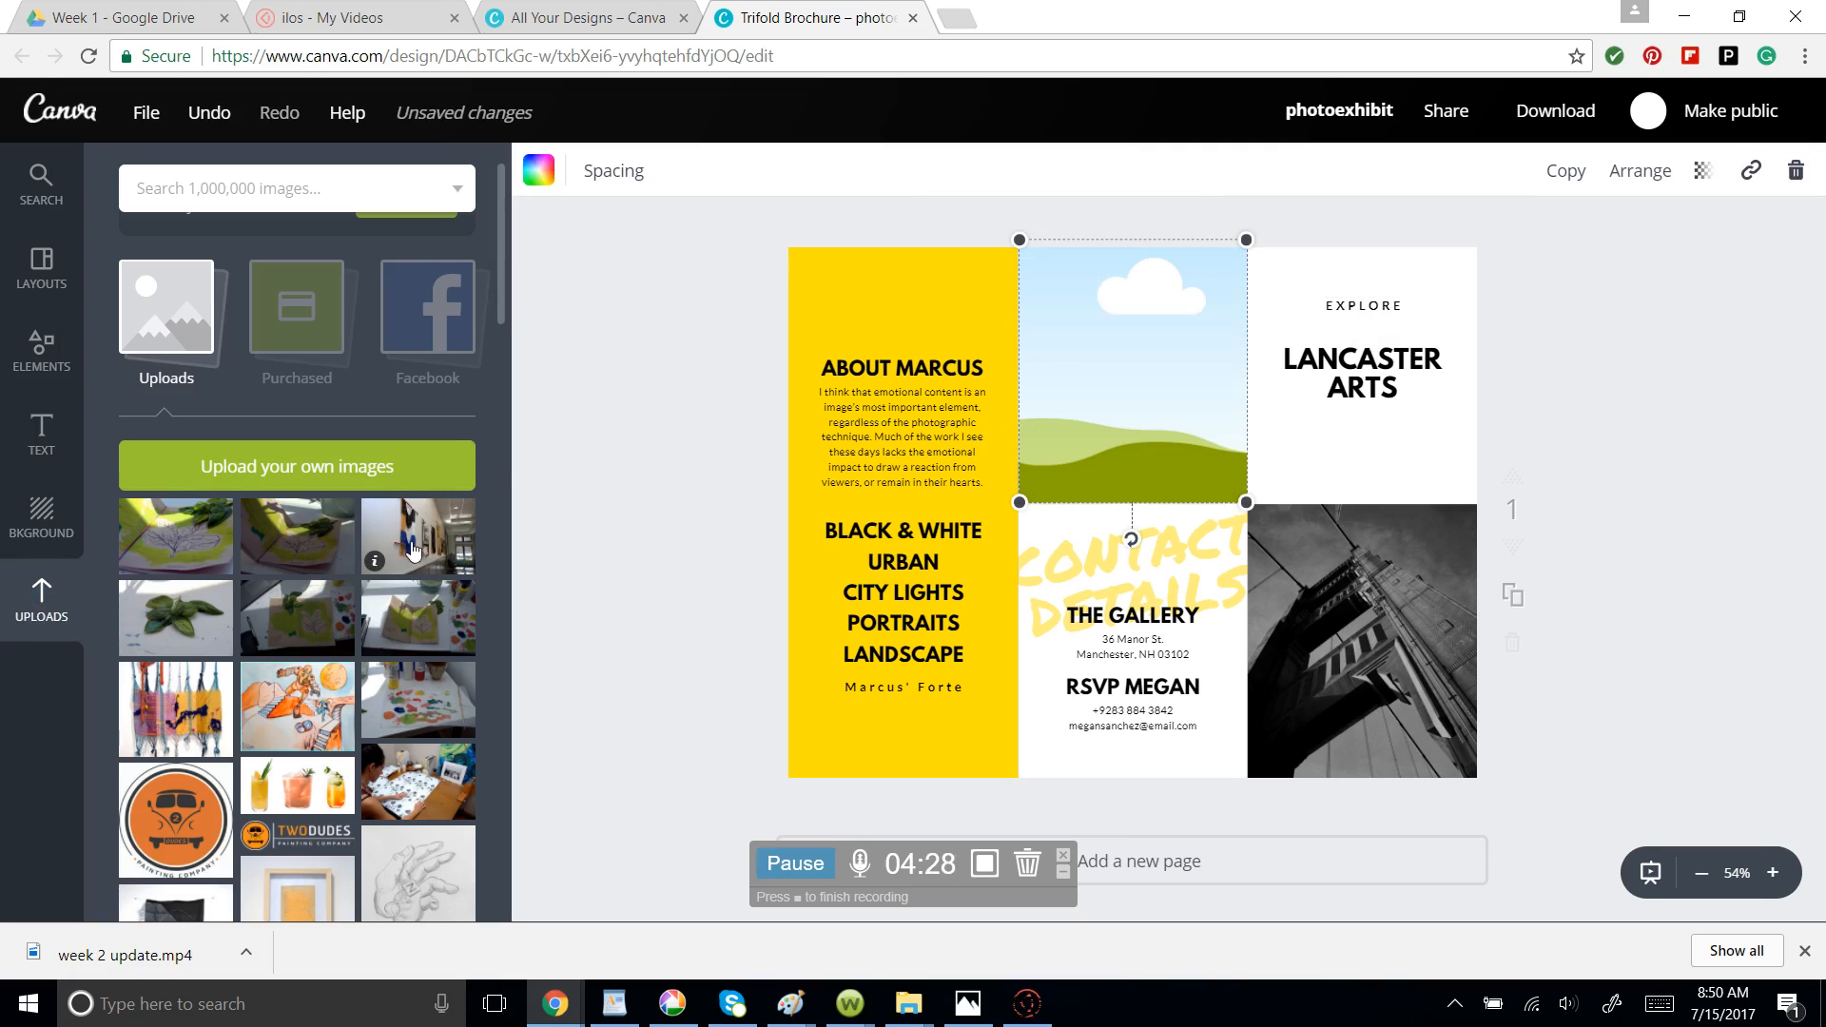
pyautogui.moveTo(416, 547); pyautogui.dragTo(1072, 347)
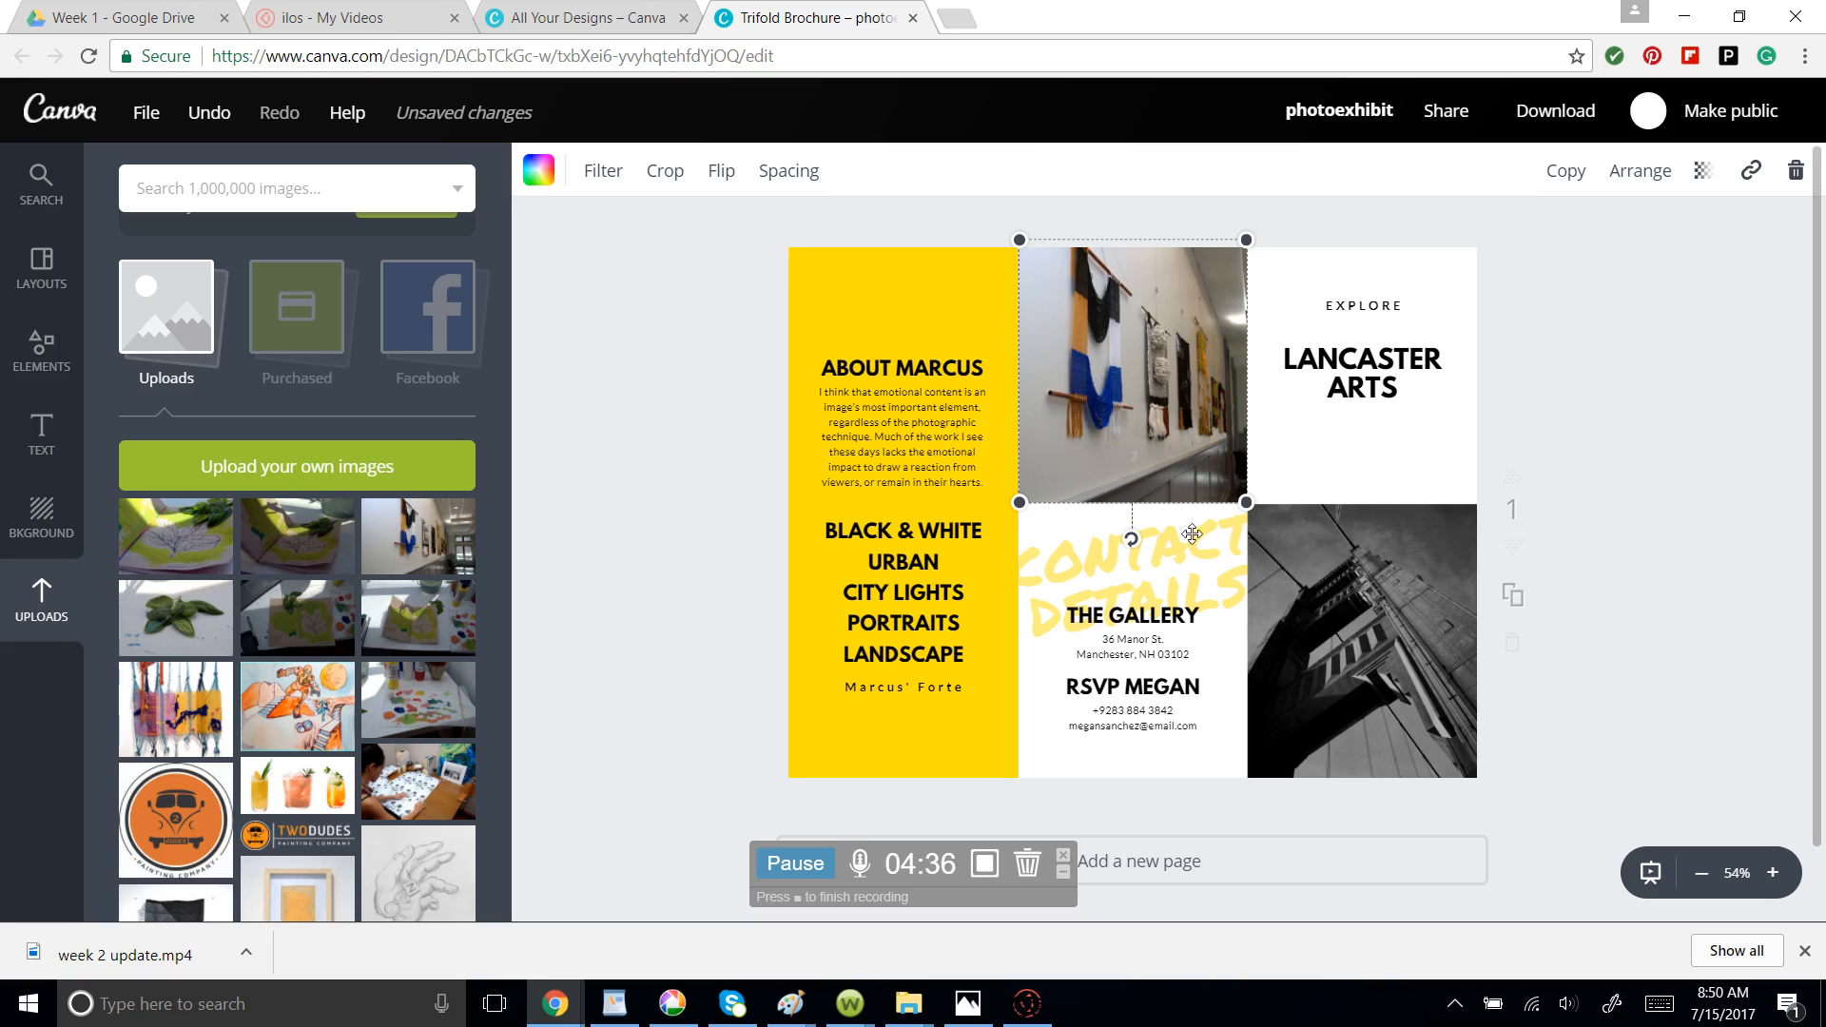
# Replace the bridge photo on the cover panel with the green leaf photo from the existing uploads.
pyautogui.click(1335, 607)
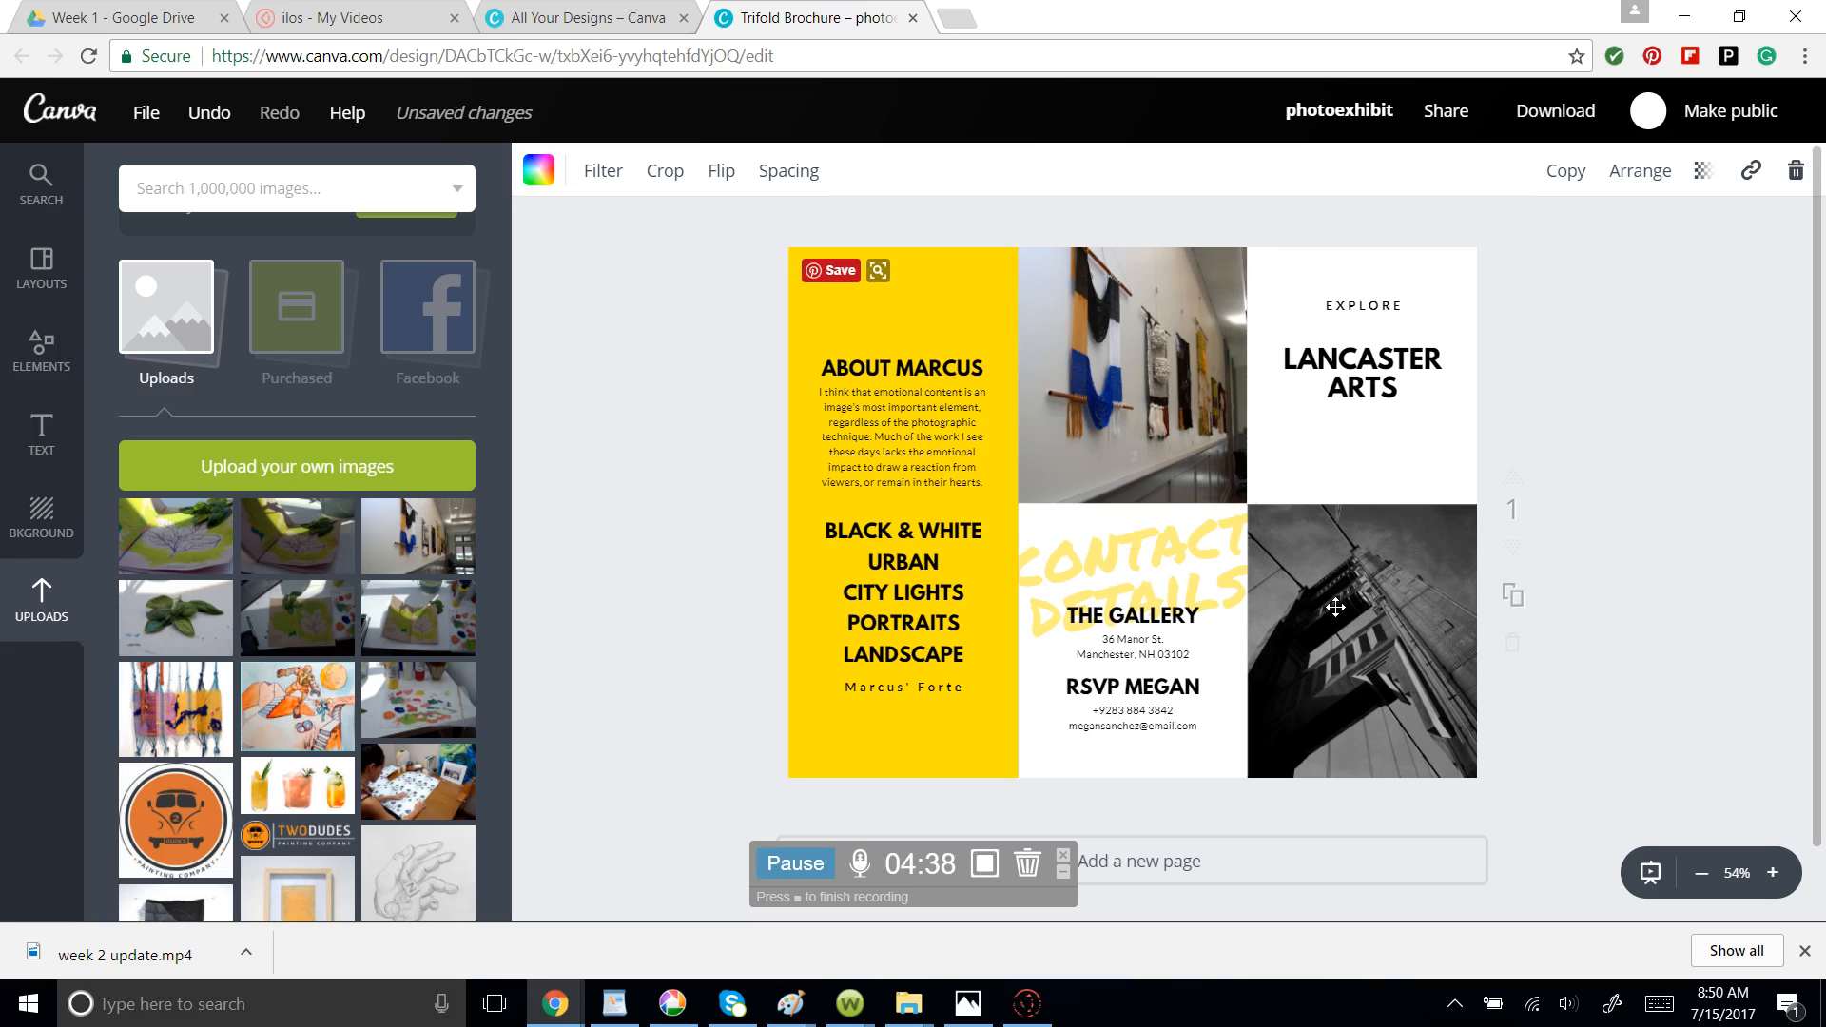
pyautogui.press('Delete')
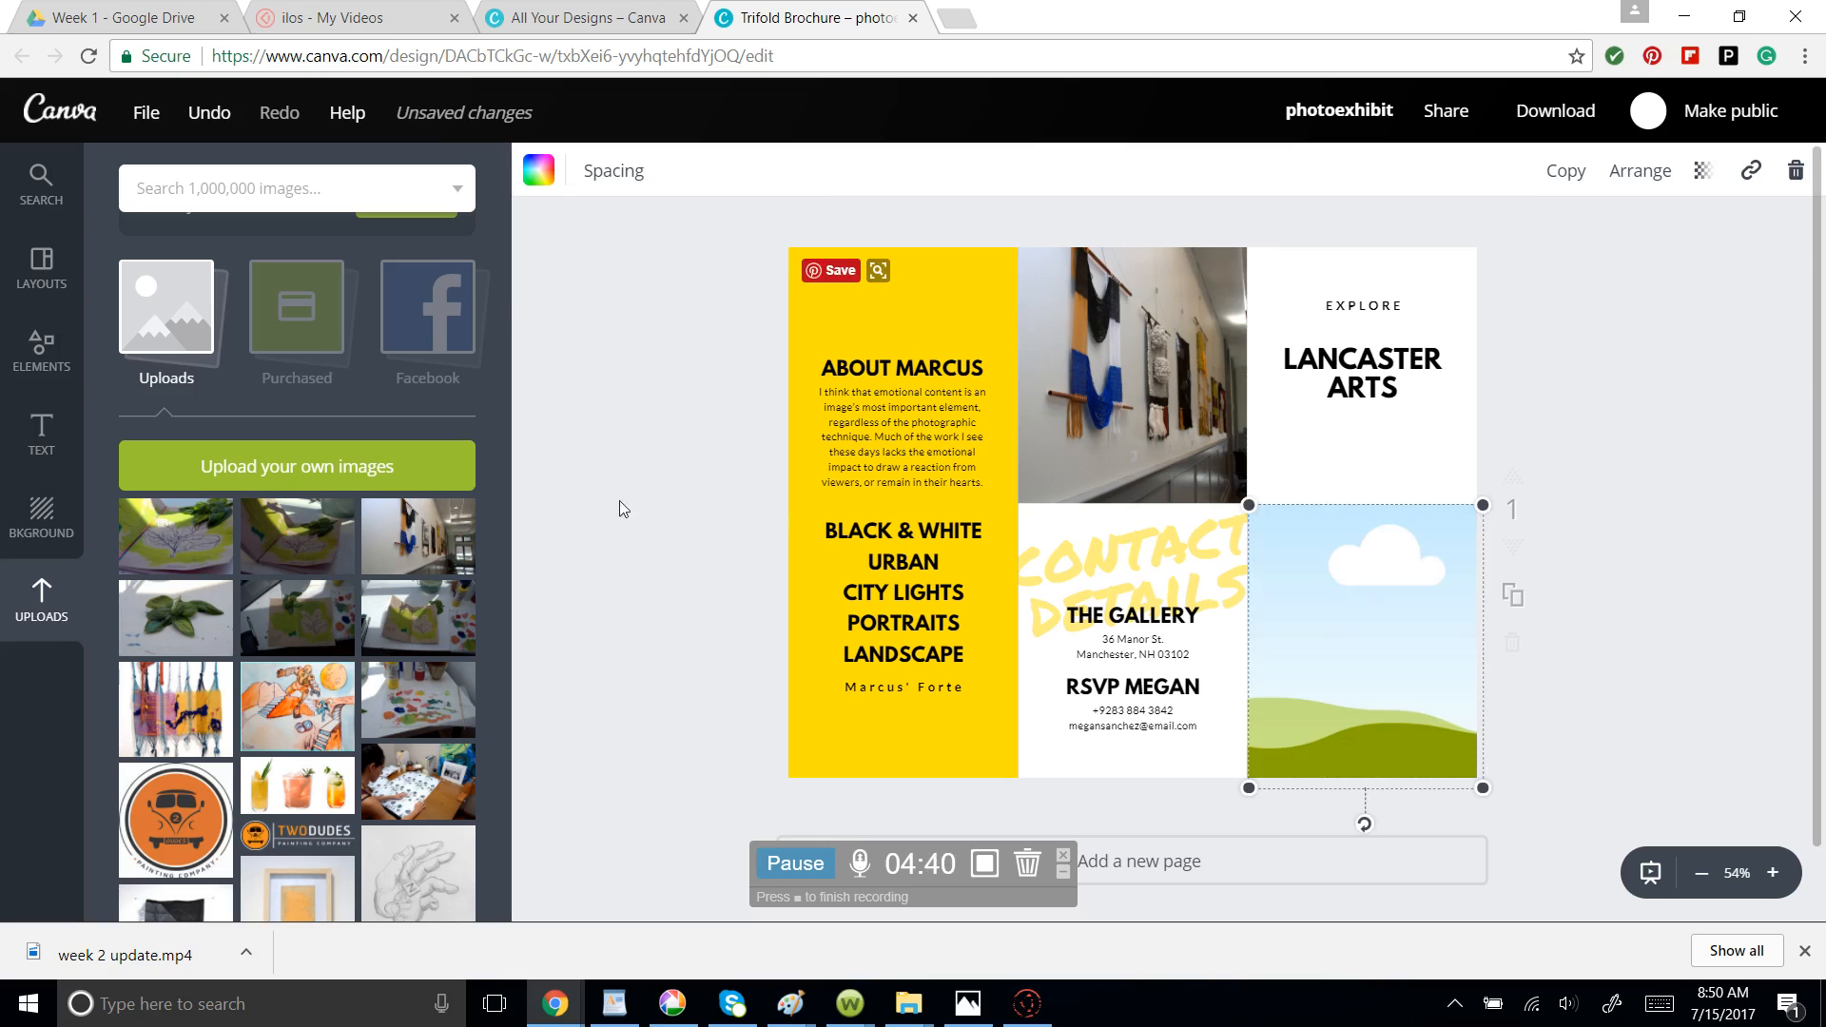
pyautogui.click(334, 479)
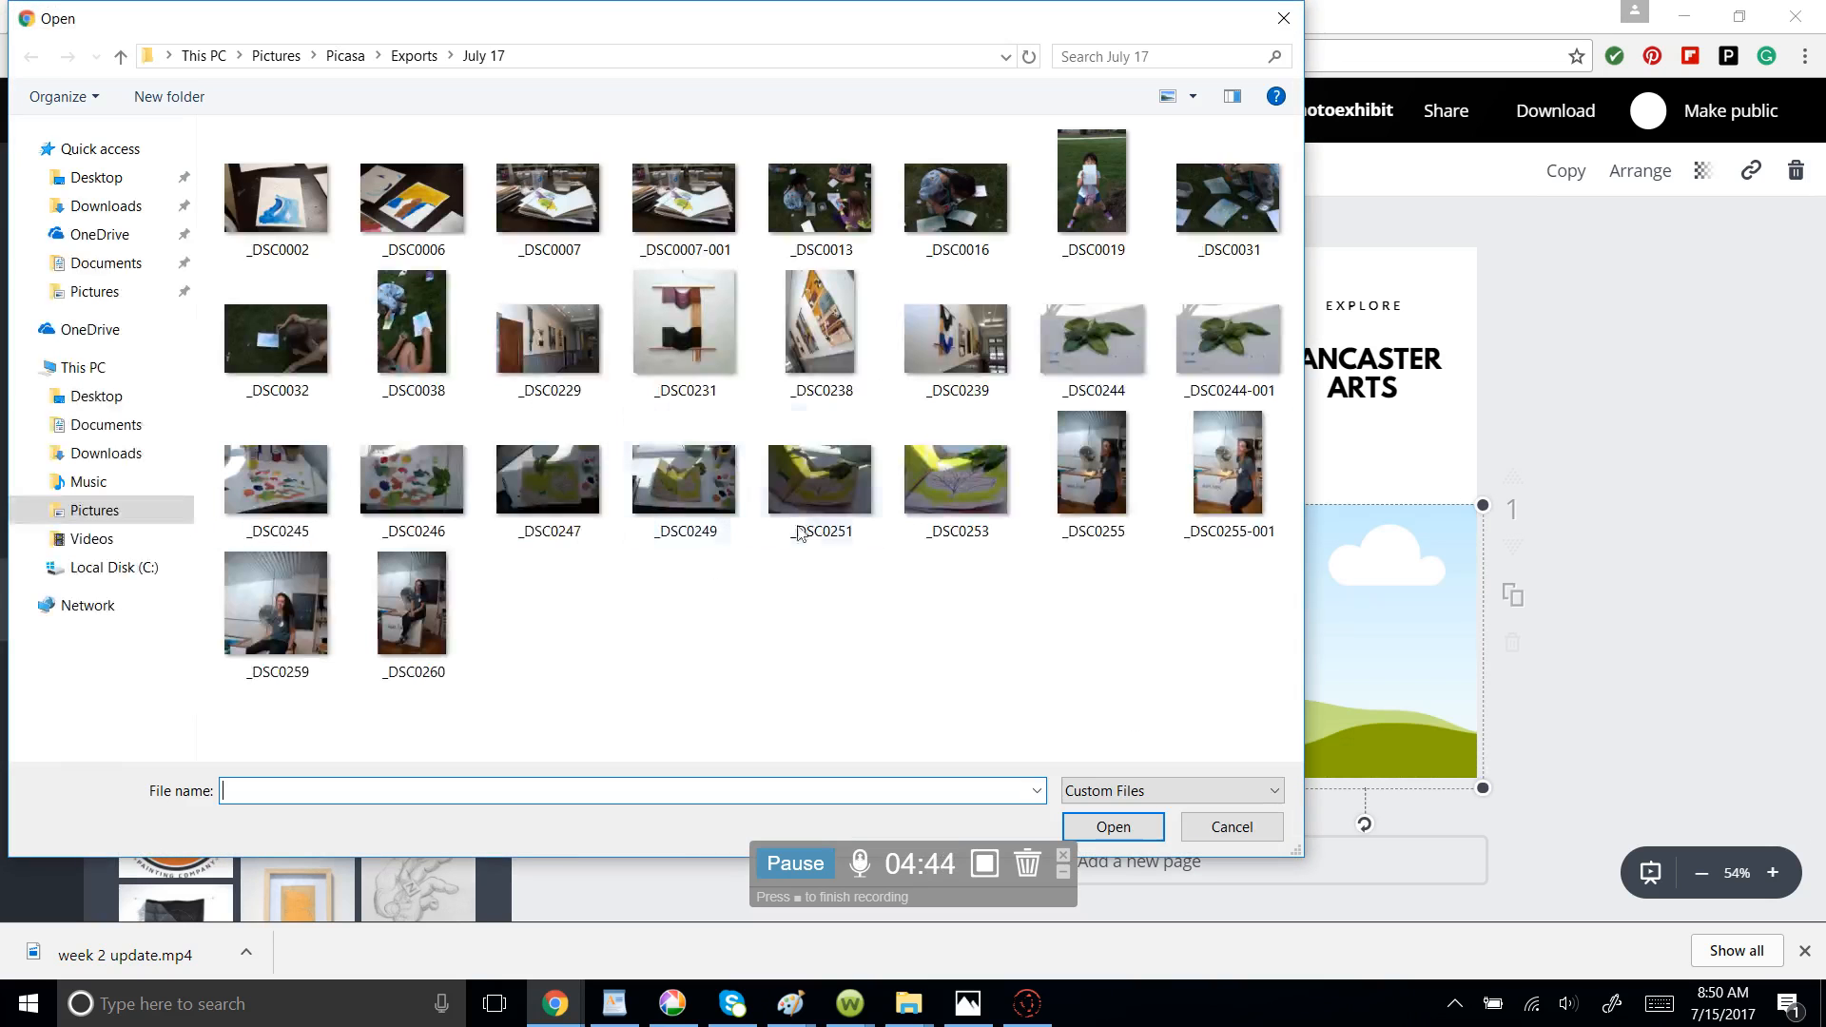
pyautogui.click(1284, 19)
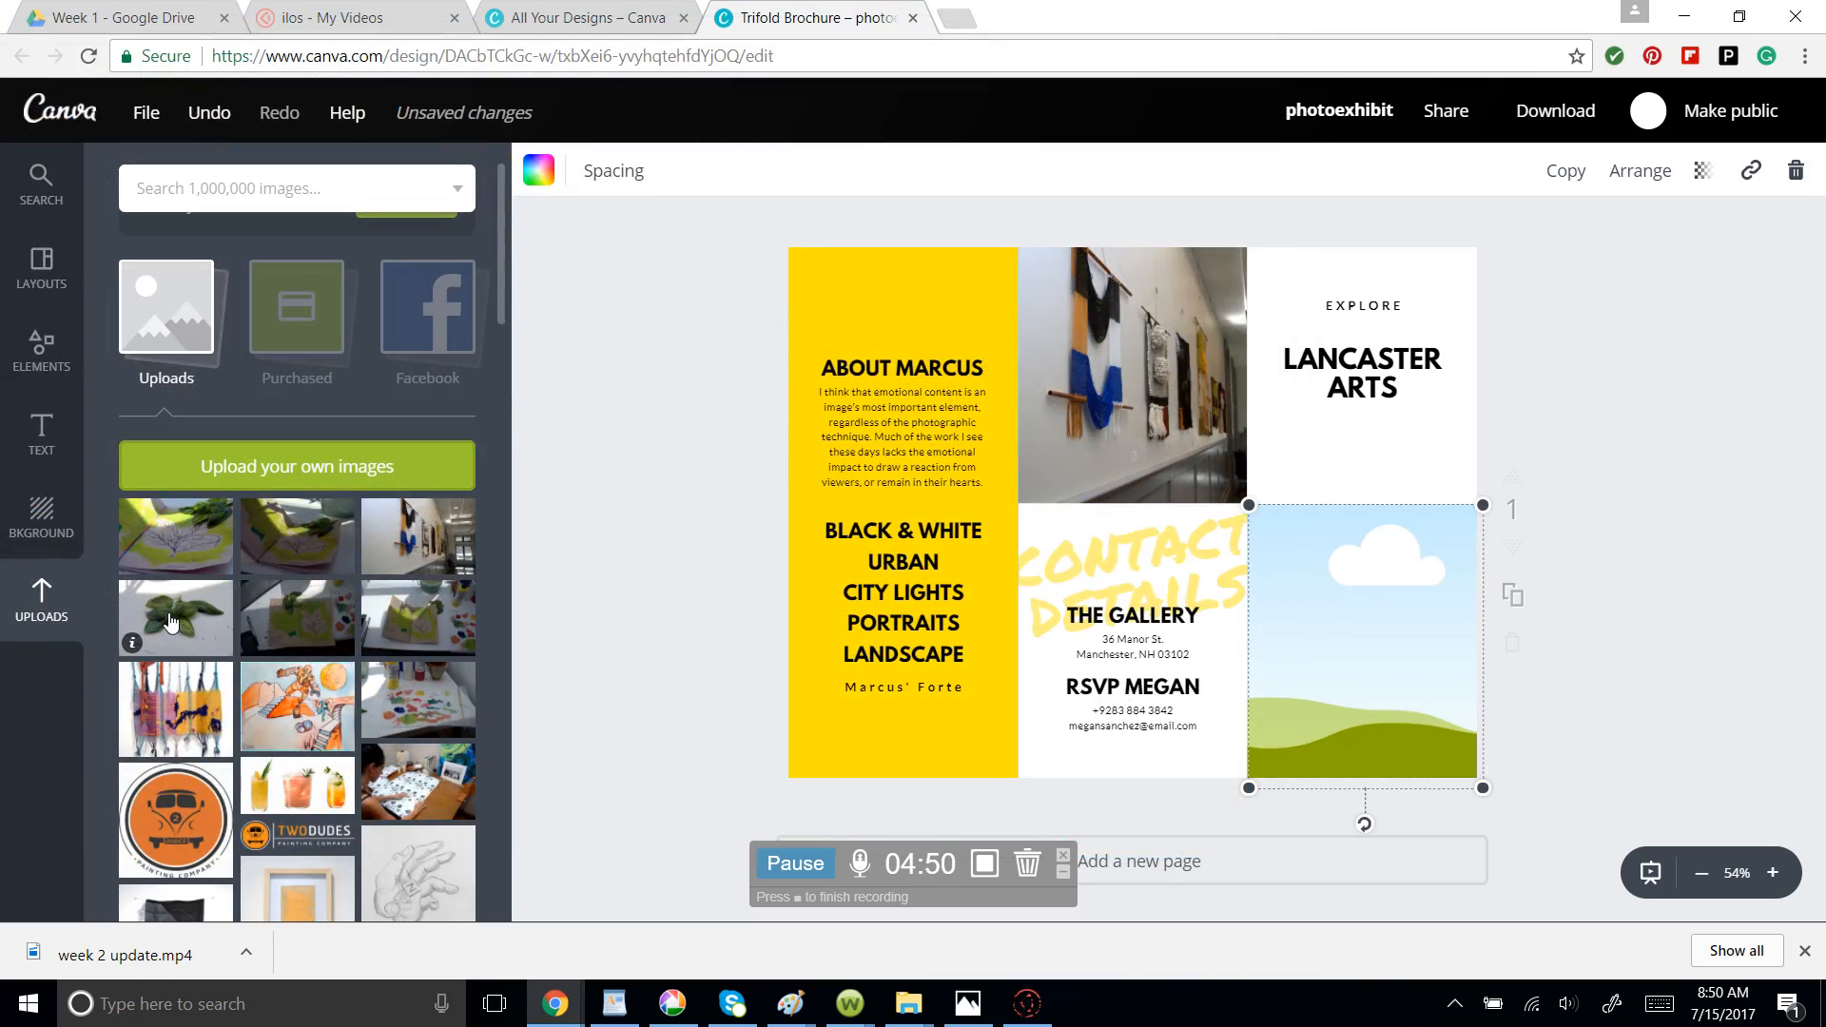
pyautogui.moveTo(170, 622); pyautogui.dragTo(1314, 661)
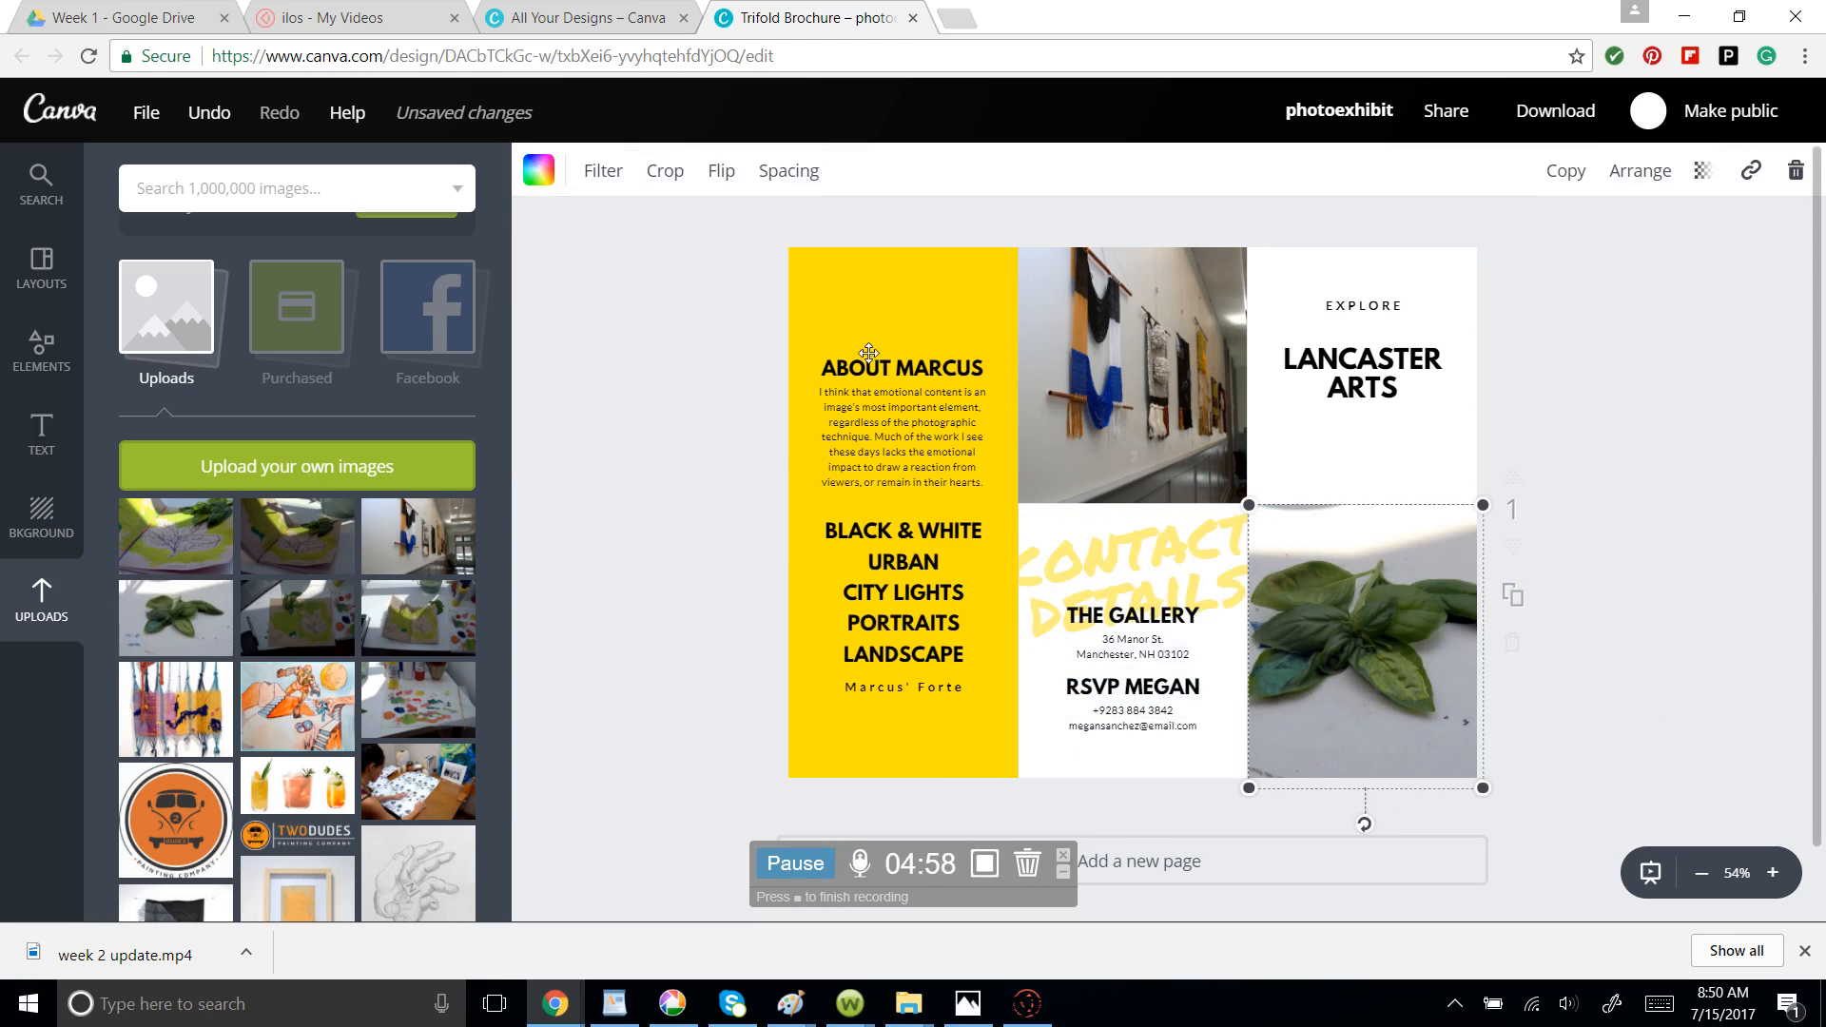
# Add a second page and apply the second Yellow Black Photo Creative Tri-fold Brochure layout, the one with the quote, to it.
pyautogui.click(884, 436)
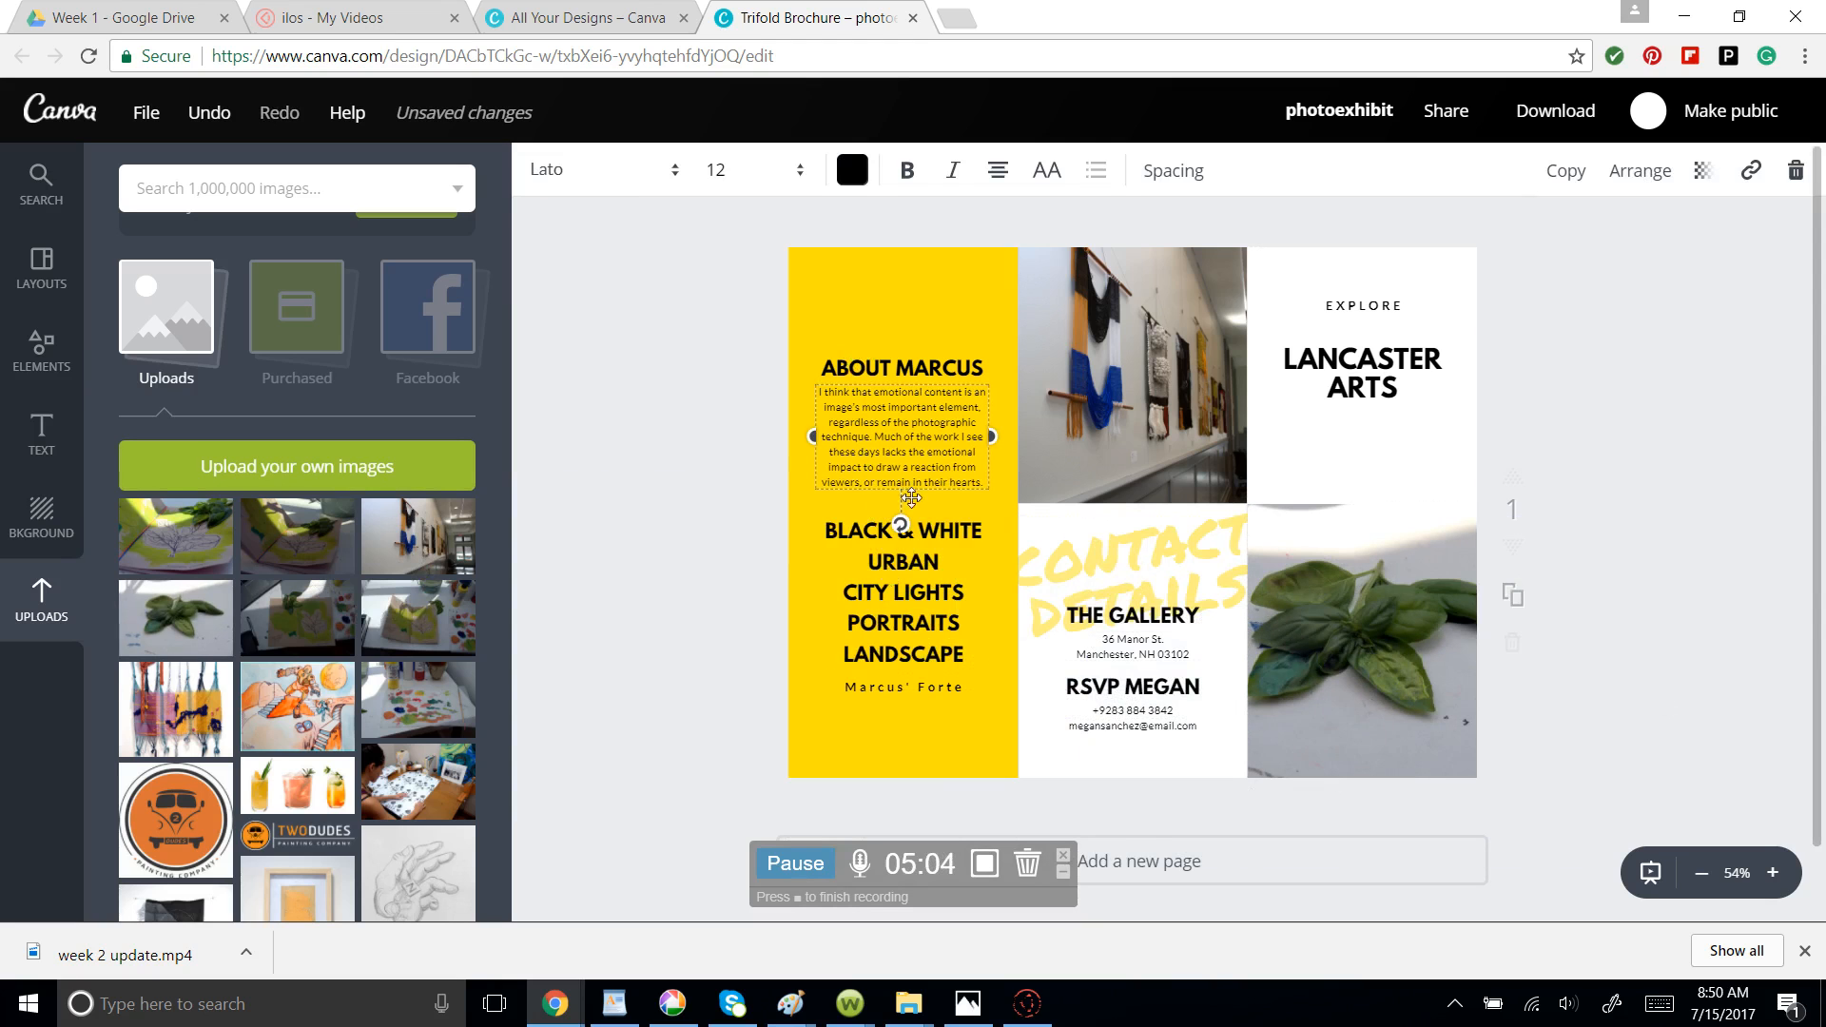
pyautogui.scroll(-1, 1508, 440)
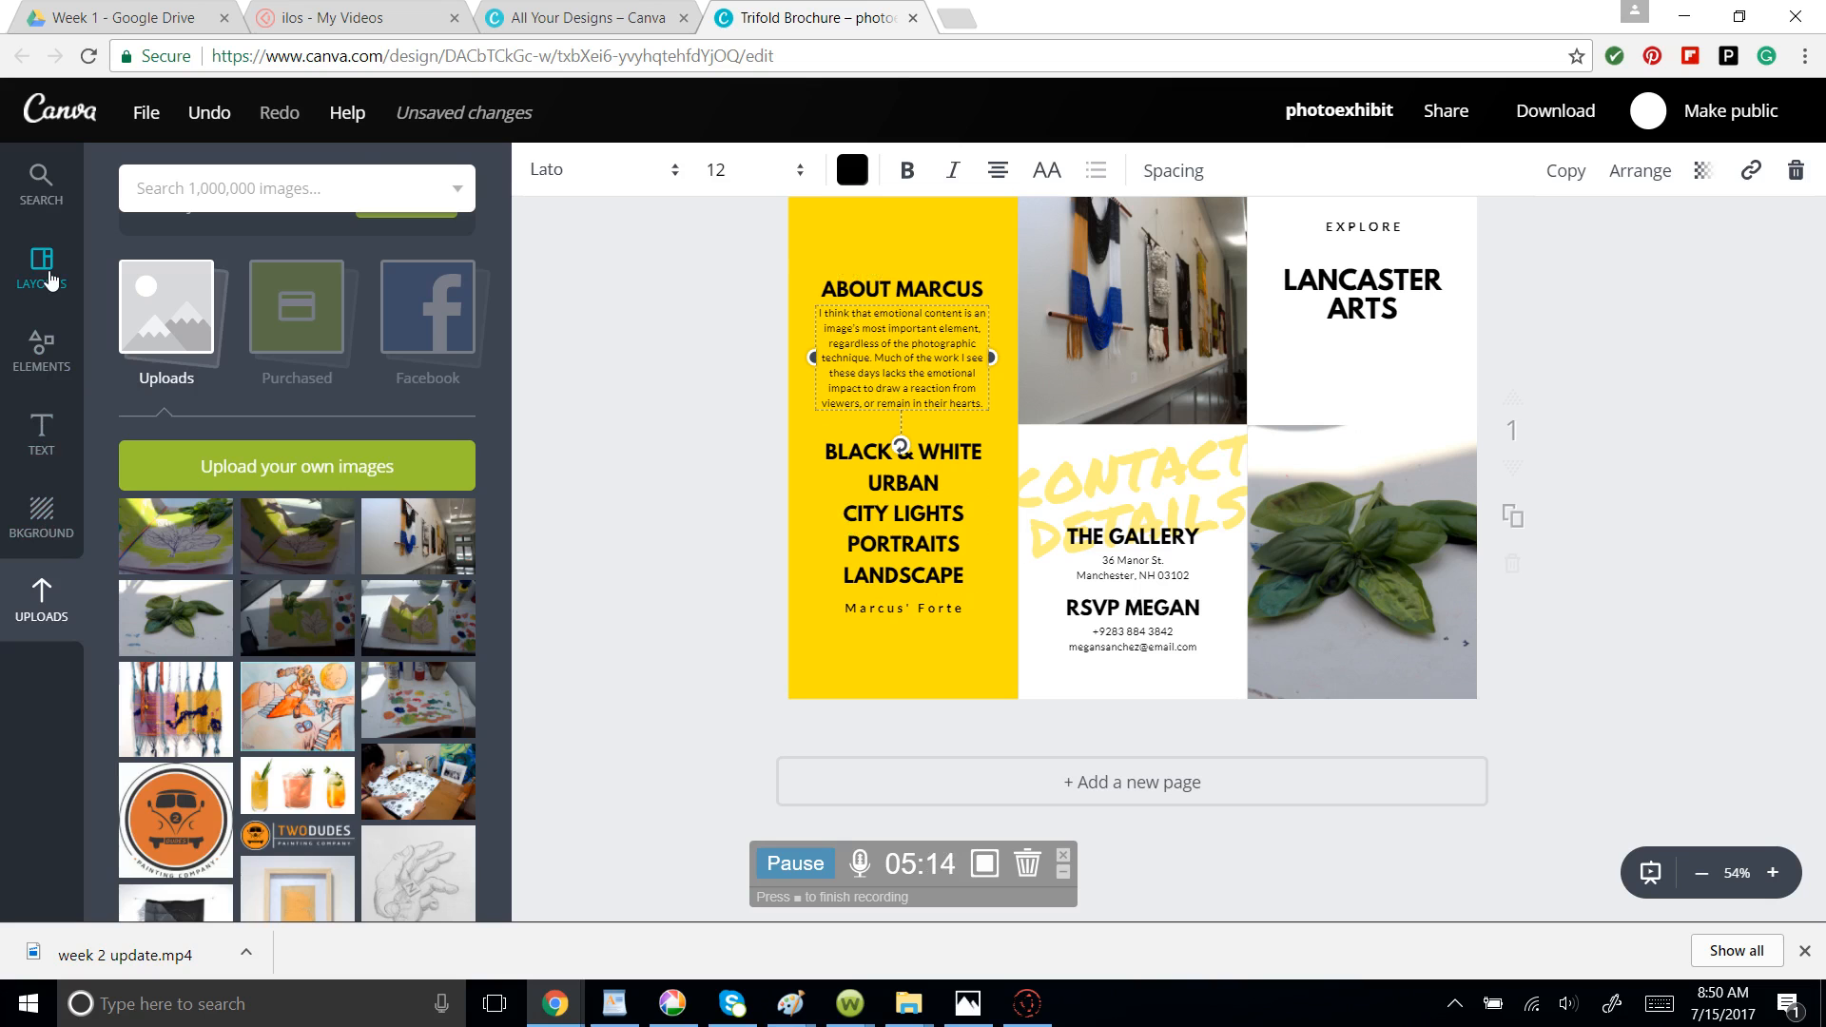
pyautogui.click(50, 279)
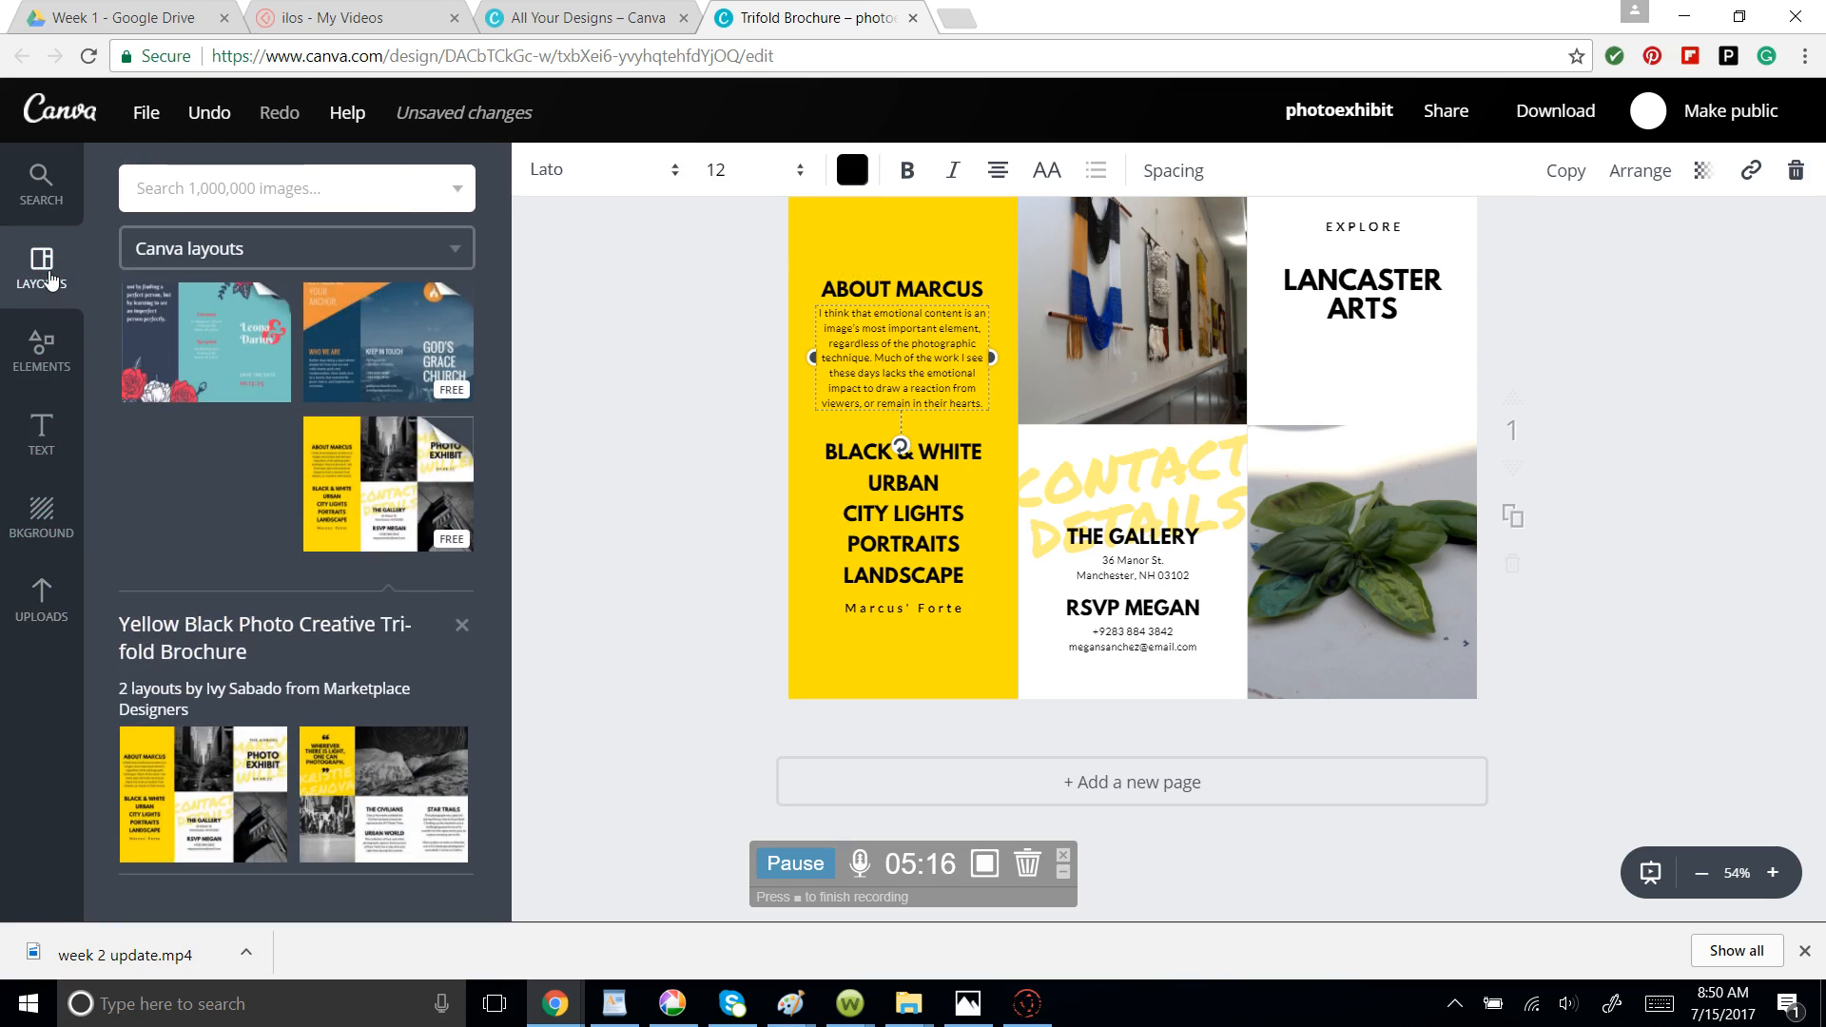
pyautogui.scroll(-1, 228, 564)
pyautogui.scroll(-2, 228, 564)
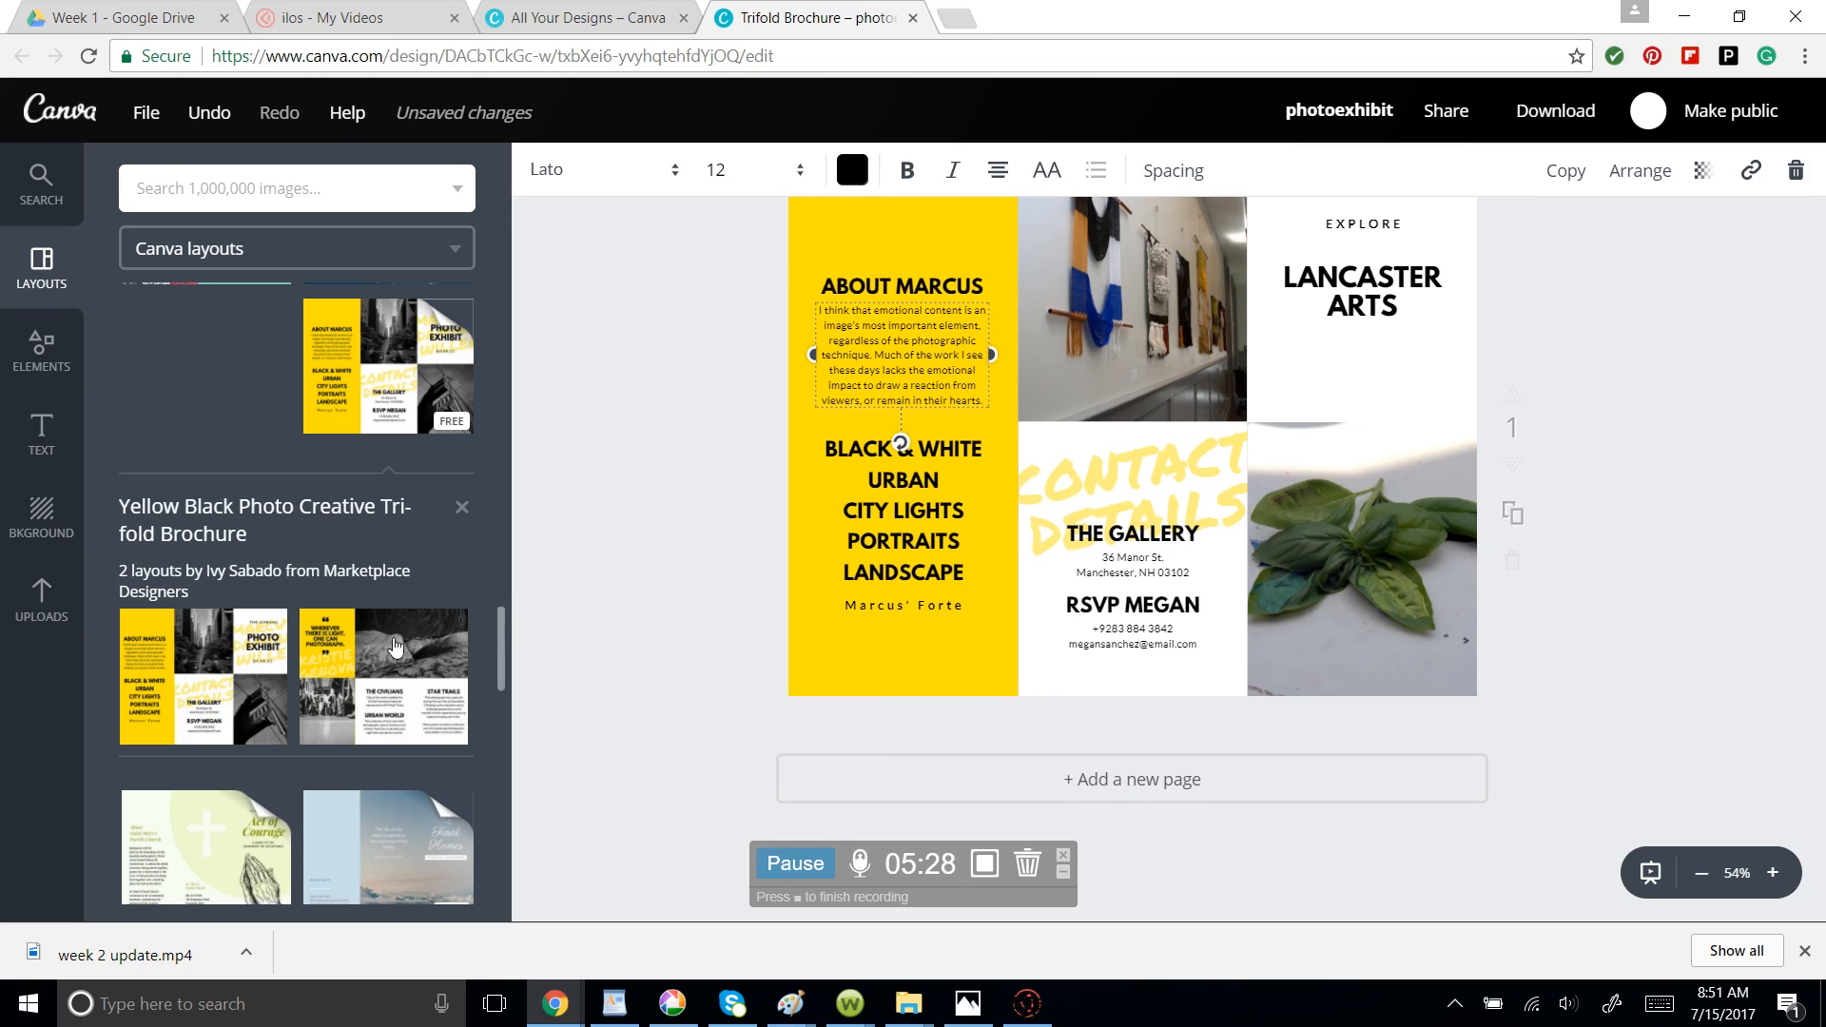
pyautogui.moveTo(395, 647); pyautogui.dragTo(1080, 770)
pyautogui.click(1142, 786)
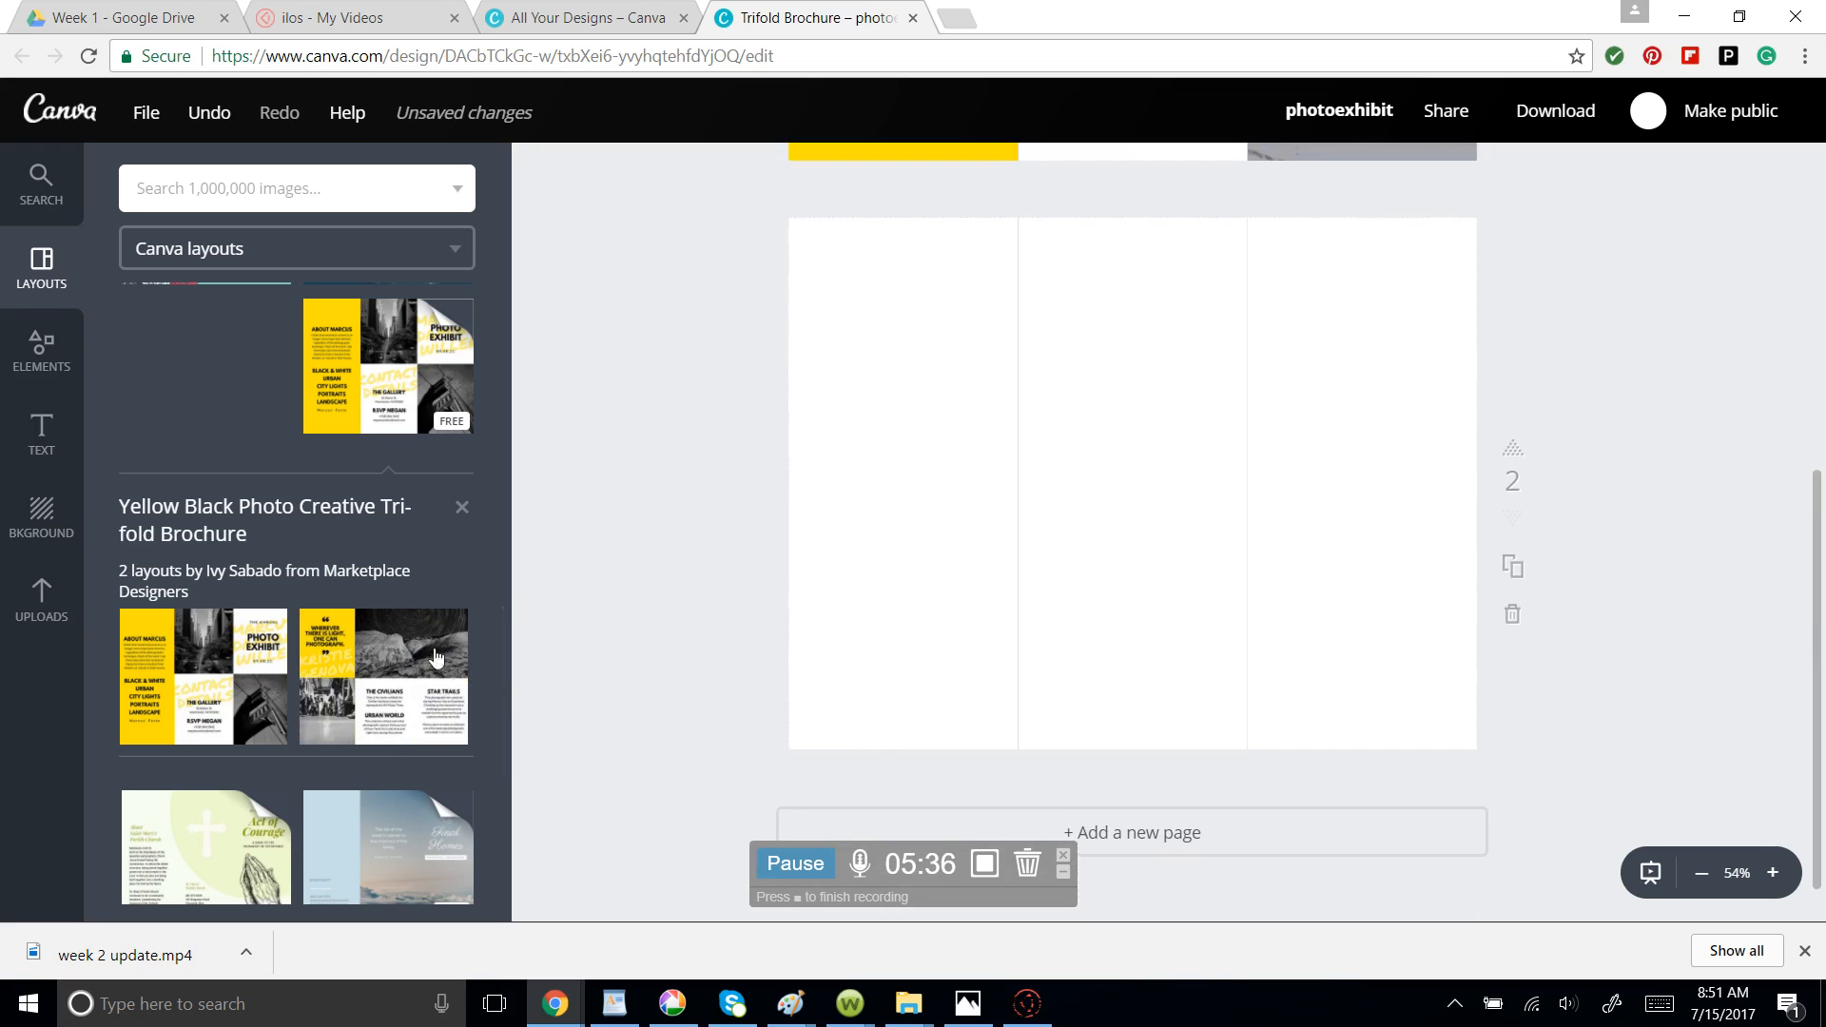
pyautogui.moveTo(435, 657); pyautogui.dragTo(1219, 441)
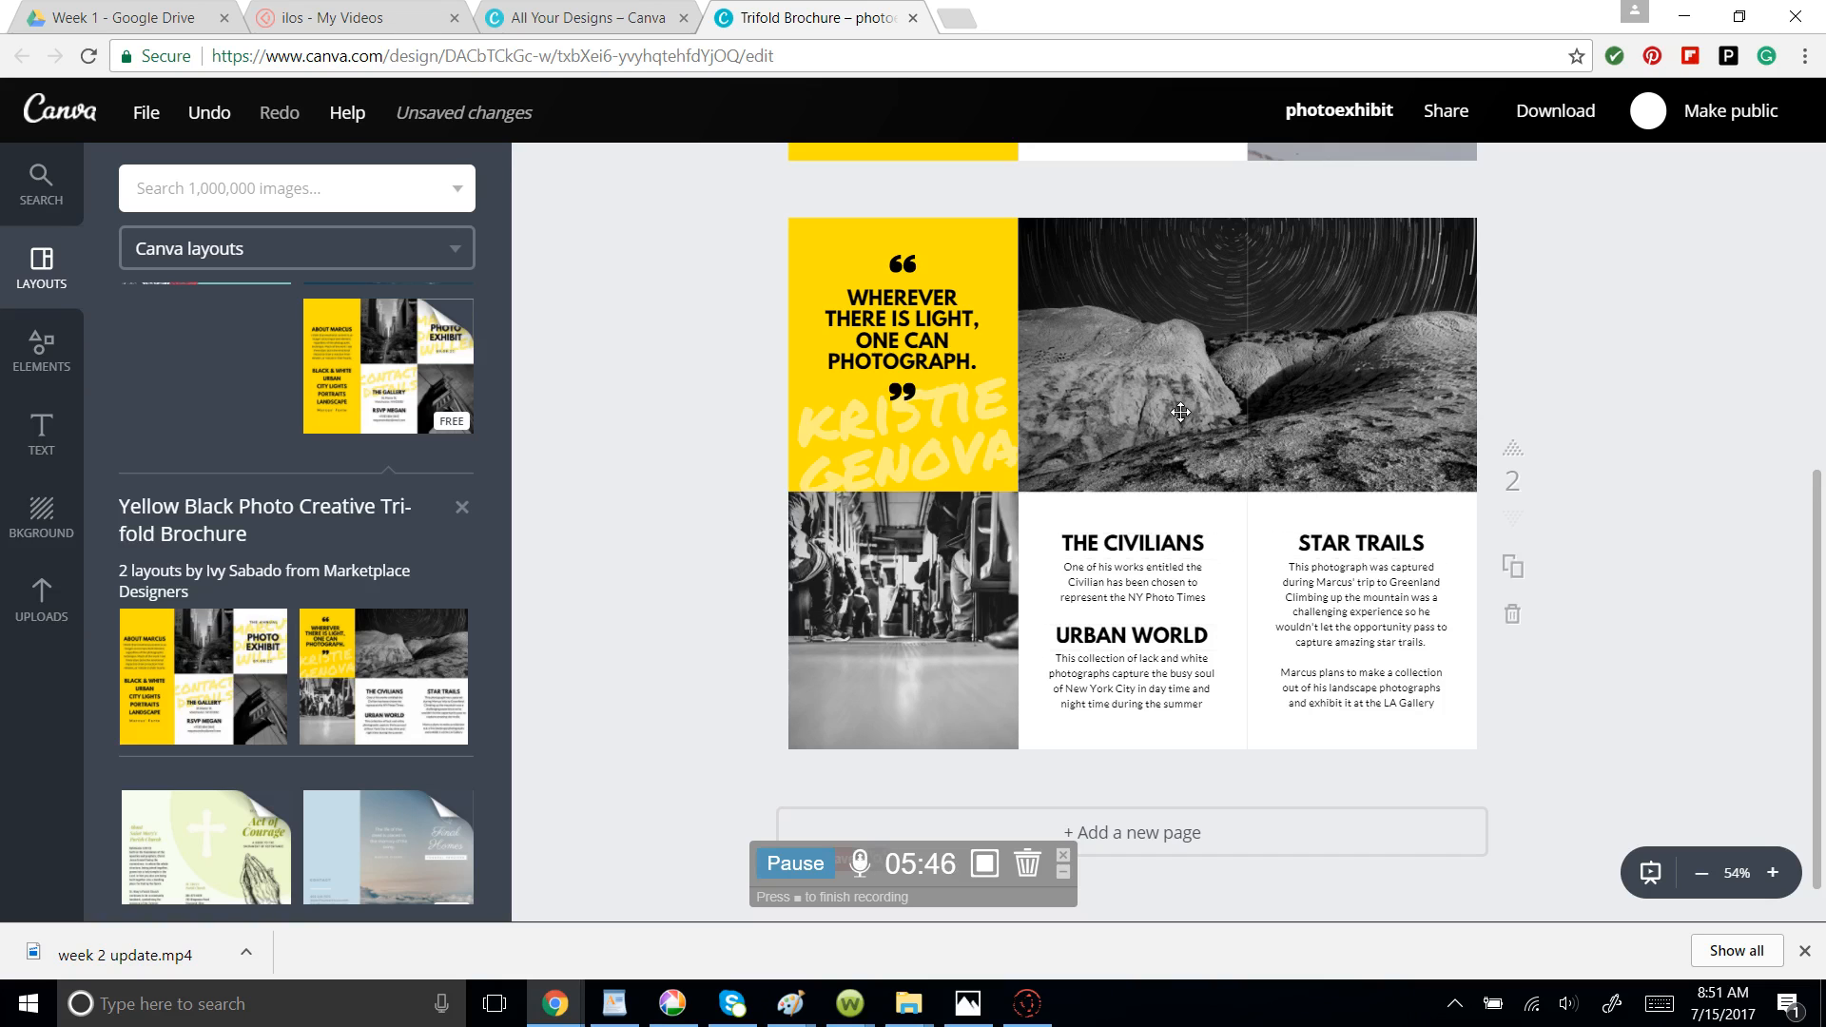
pyautogui.scroll(5, 1226, 368)
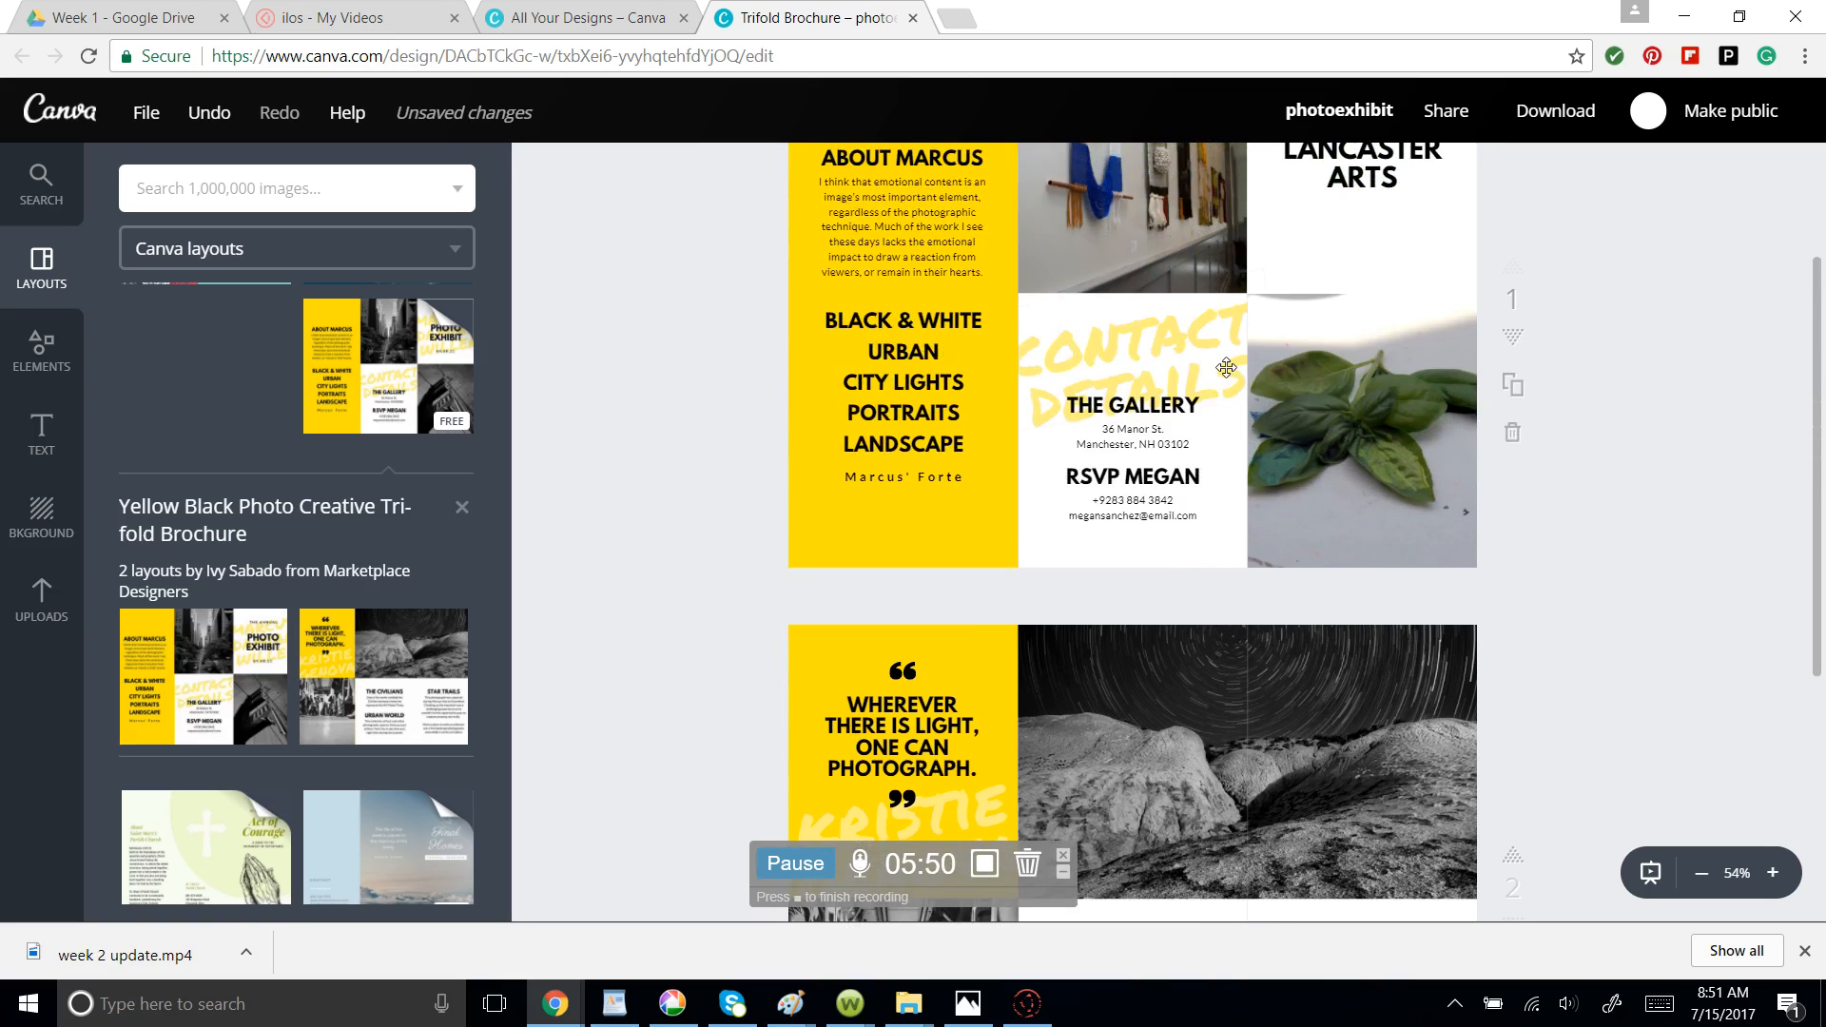
pyautogui.scroll(-3, 1226, 368)
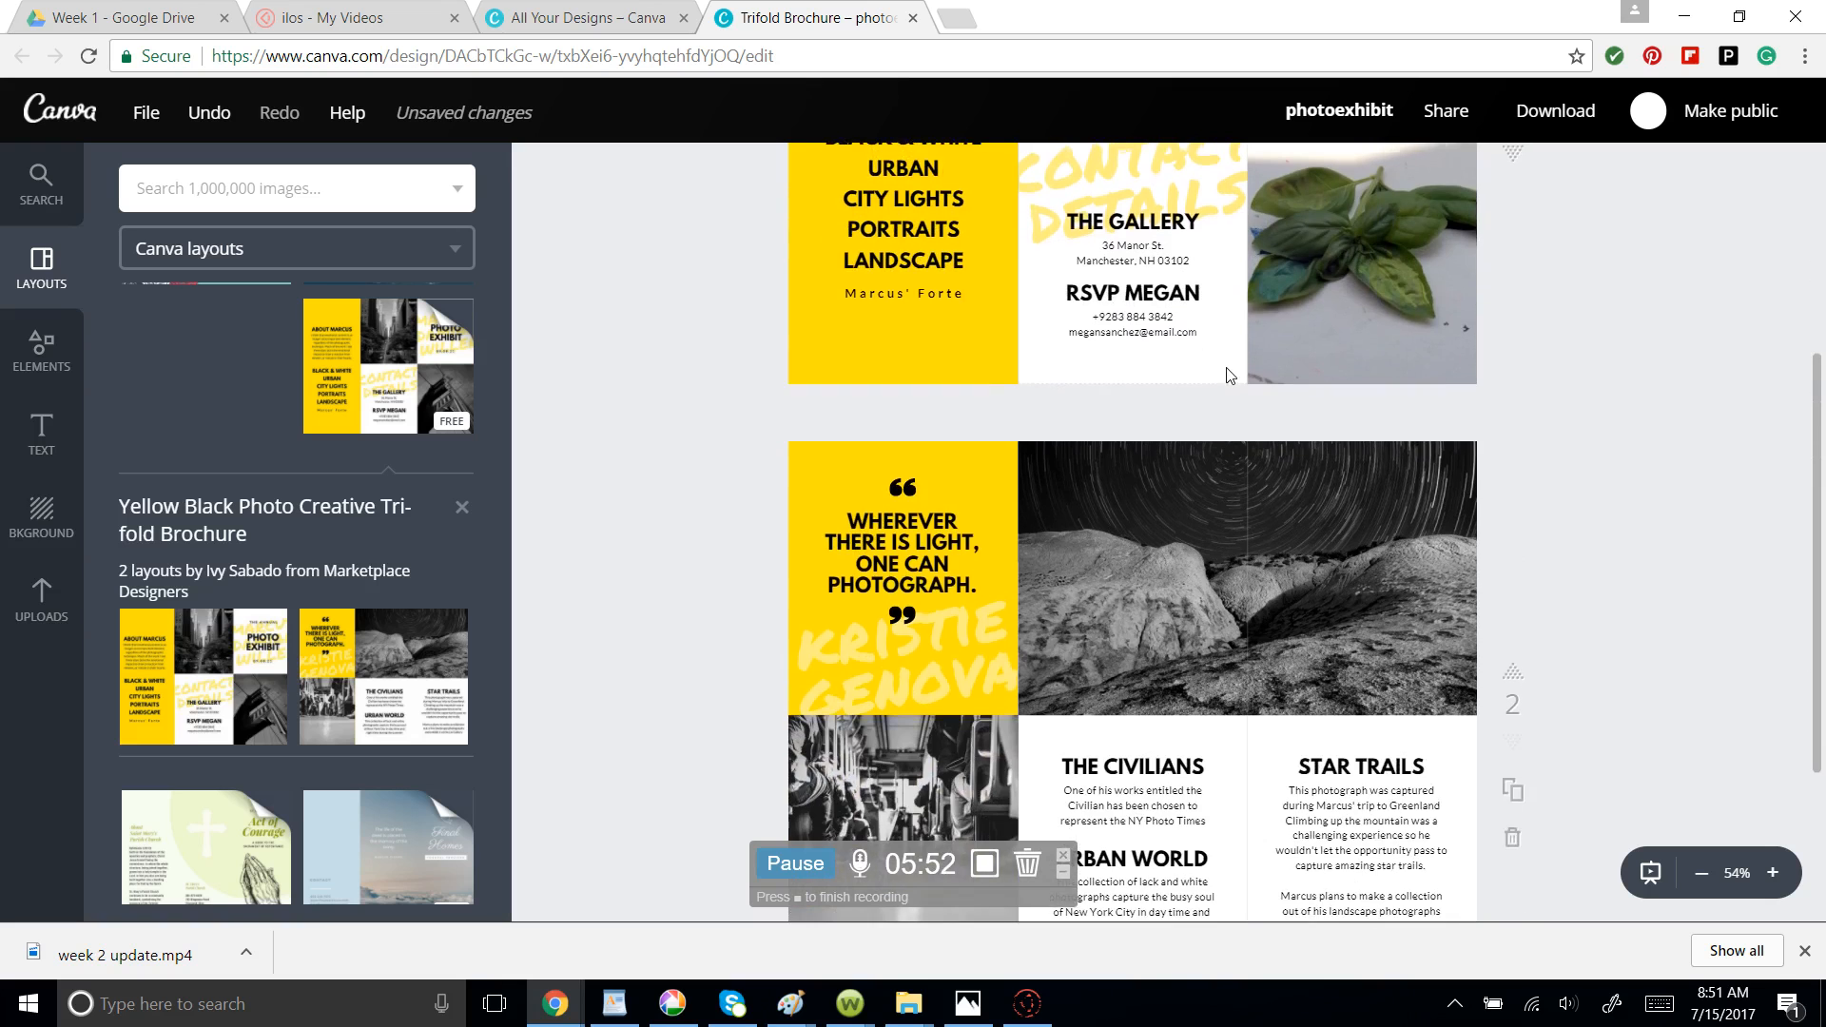
pyautogui.scroll(3, 1226, 368)
pyautogui.scroll(4, 1226, 368)
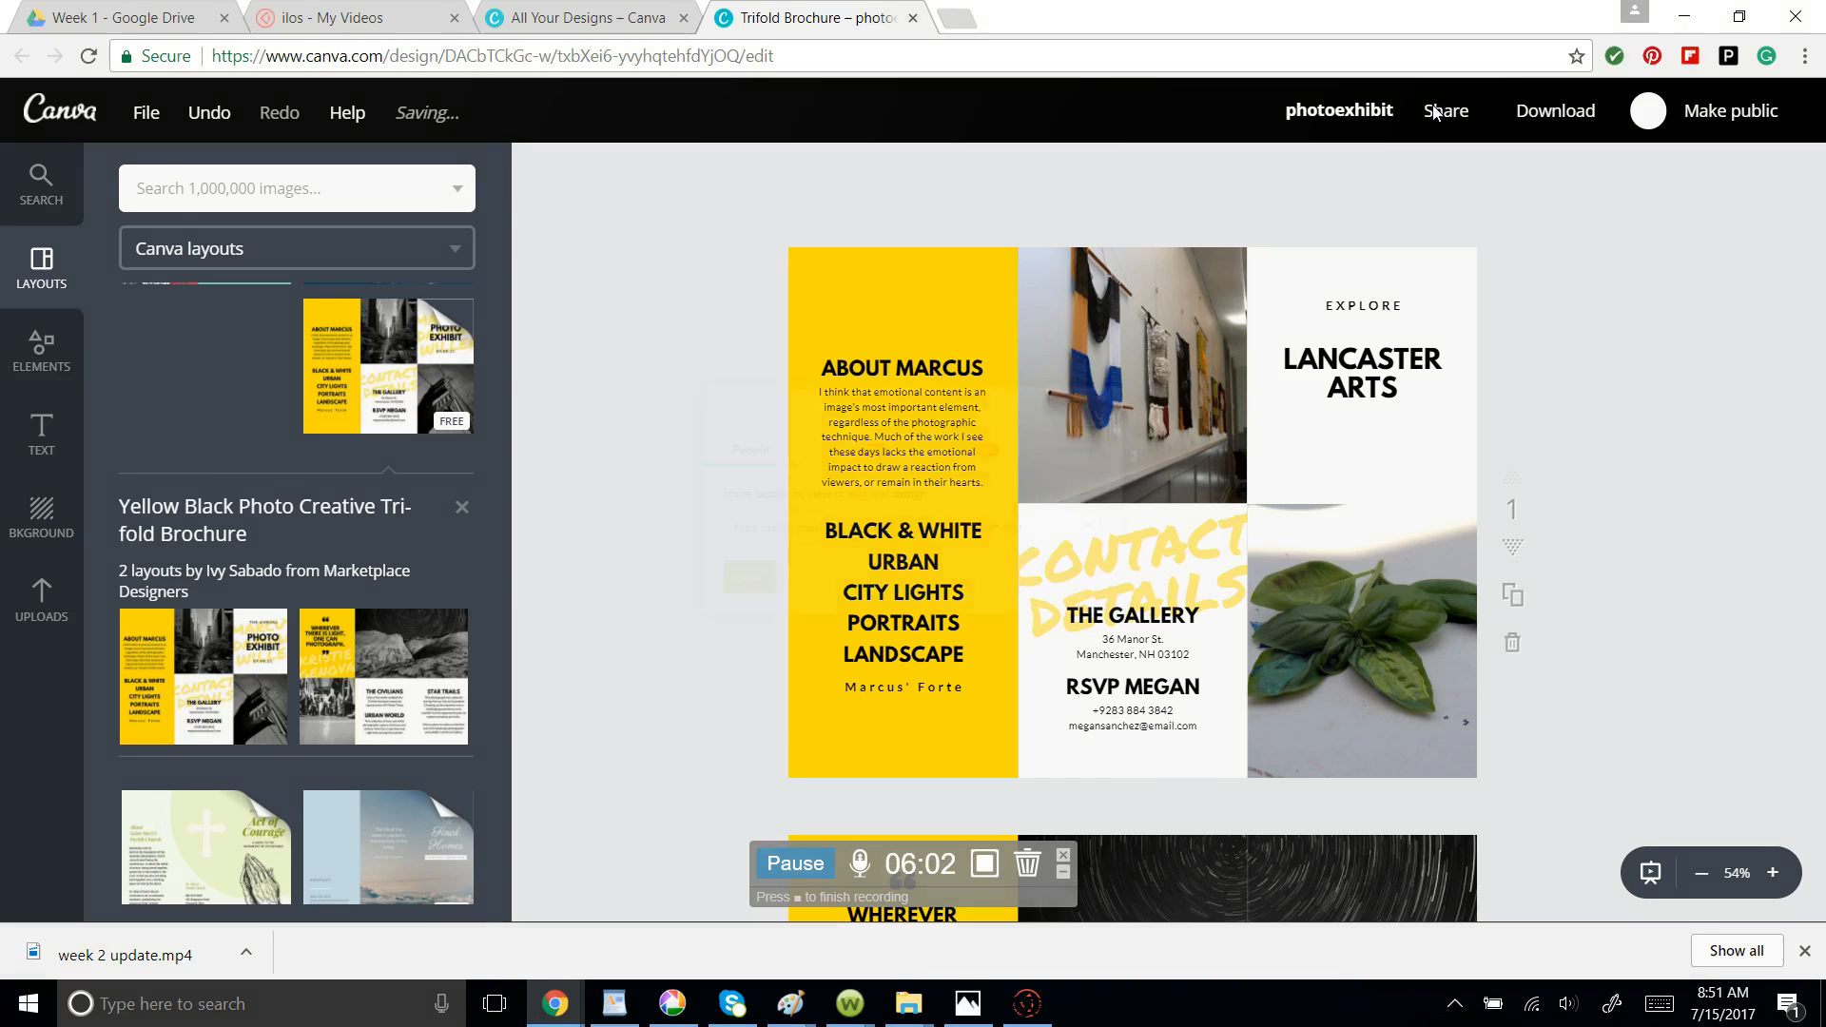
# Make the design public through the Embed sharing options, then close the sharing dialog.
pyautogui.click(1435, 112)
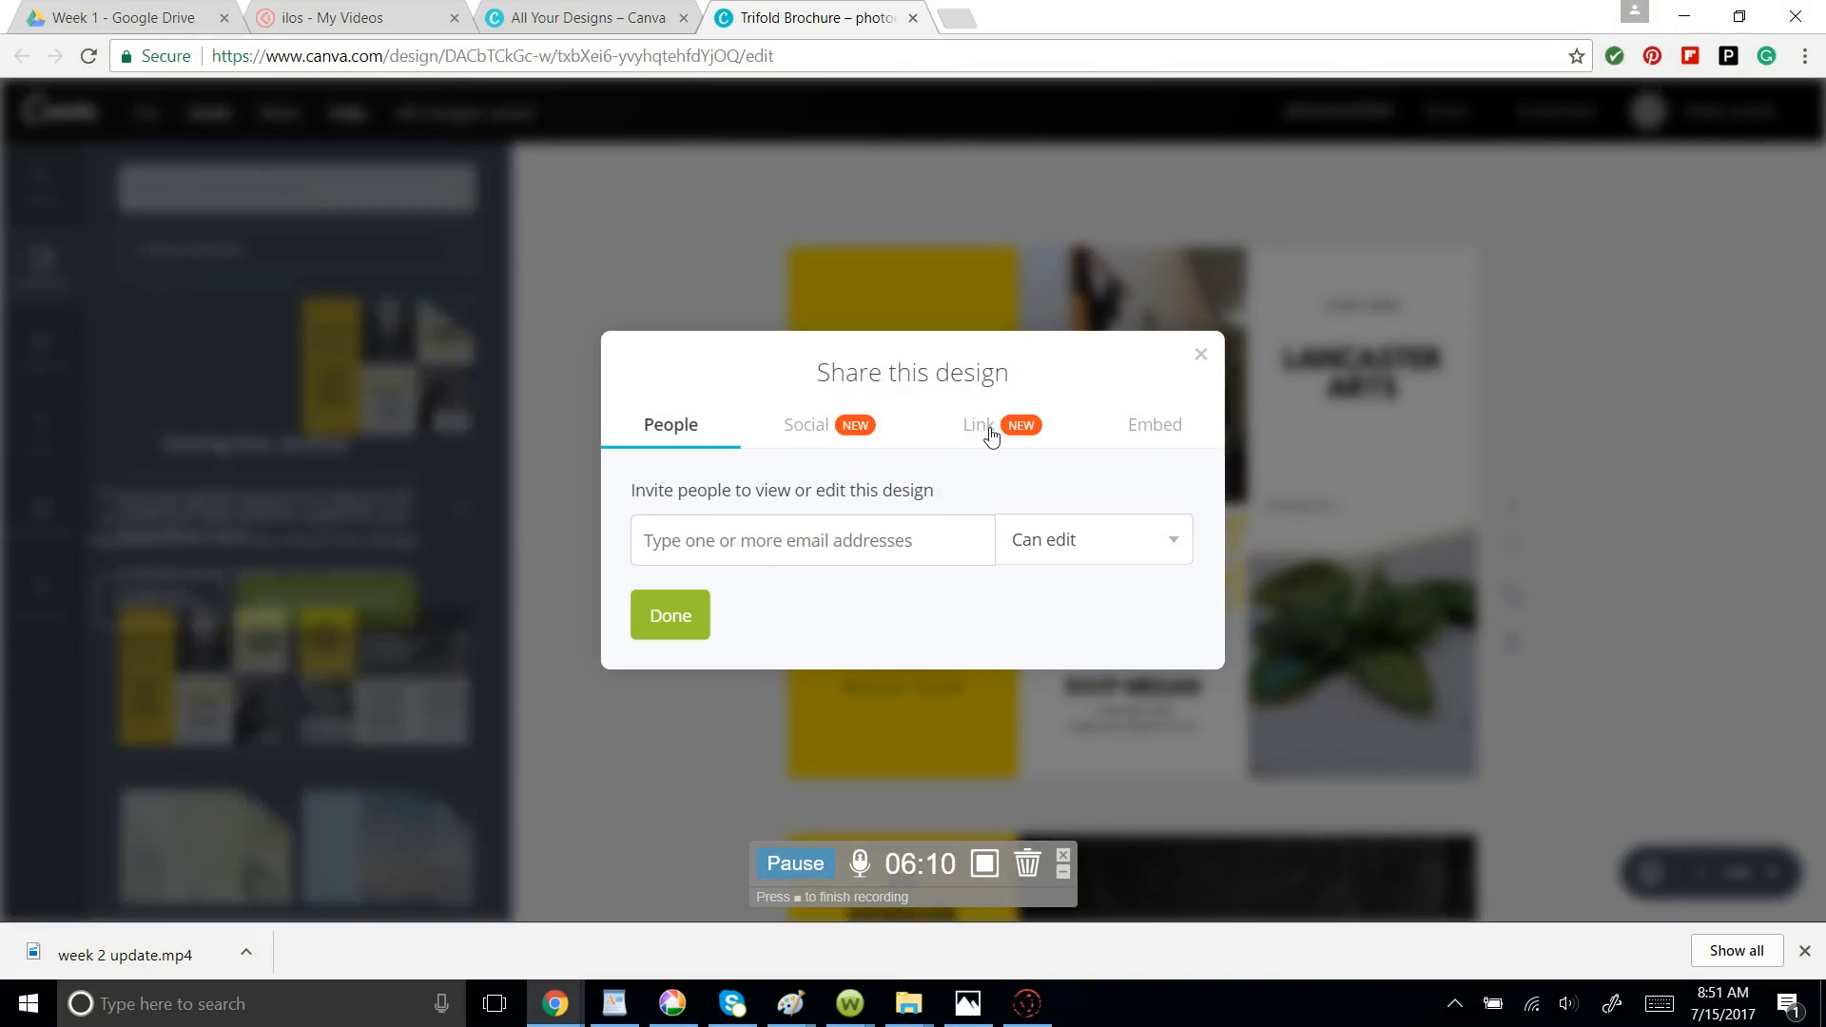
pyautogui.click(1142, 434)
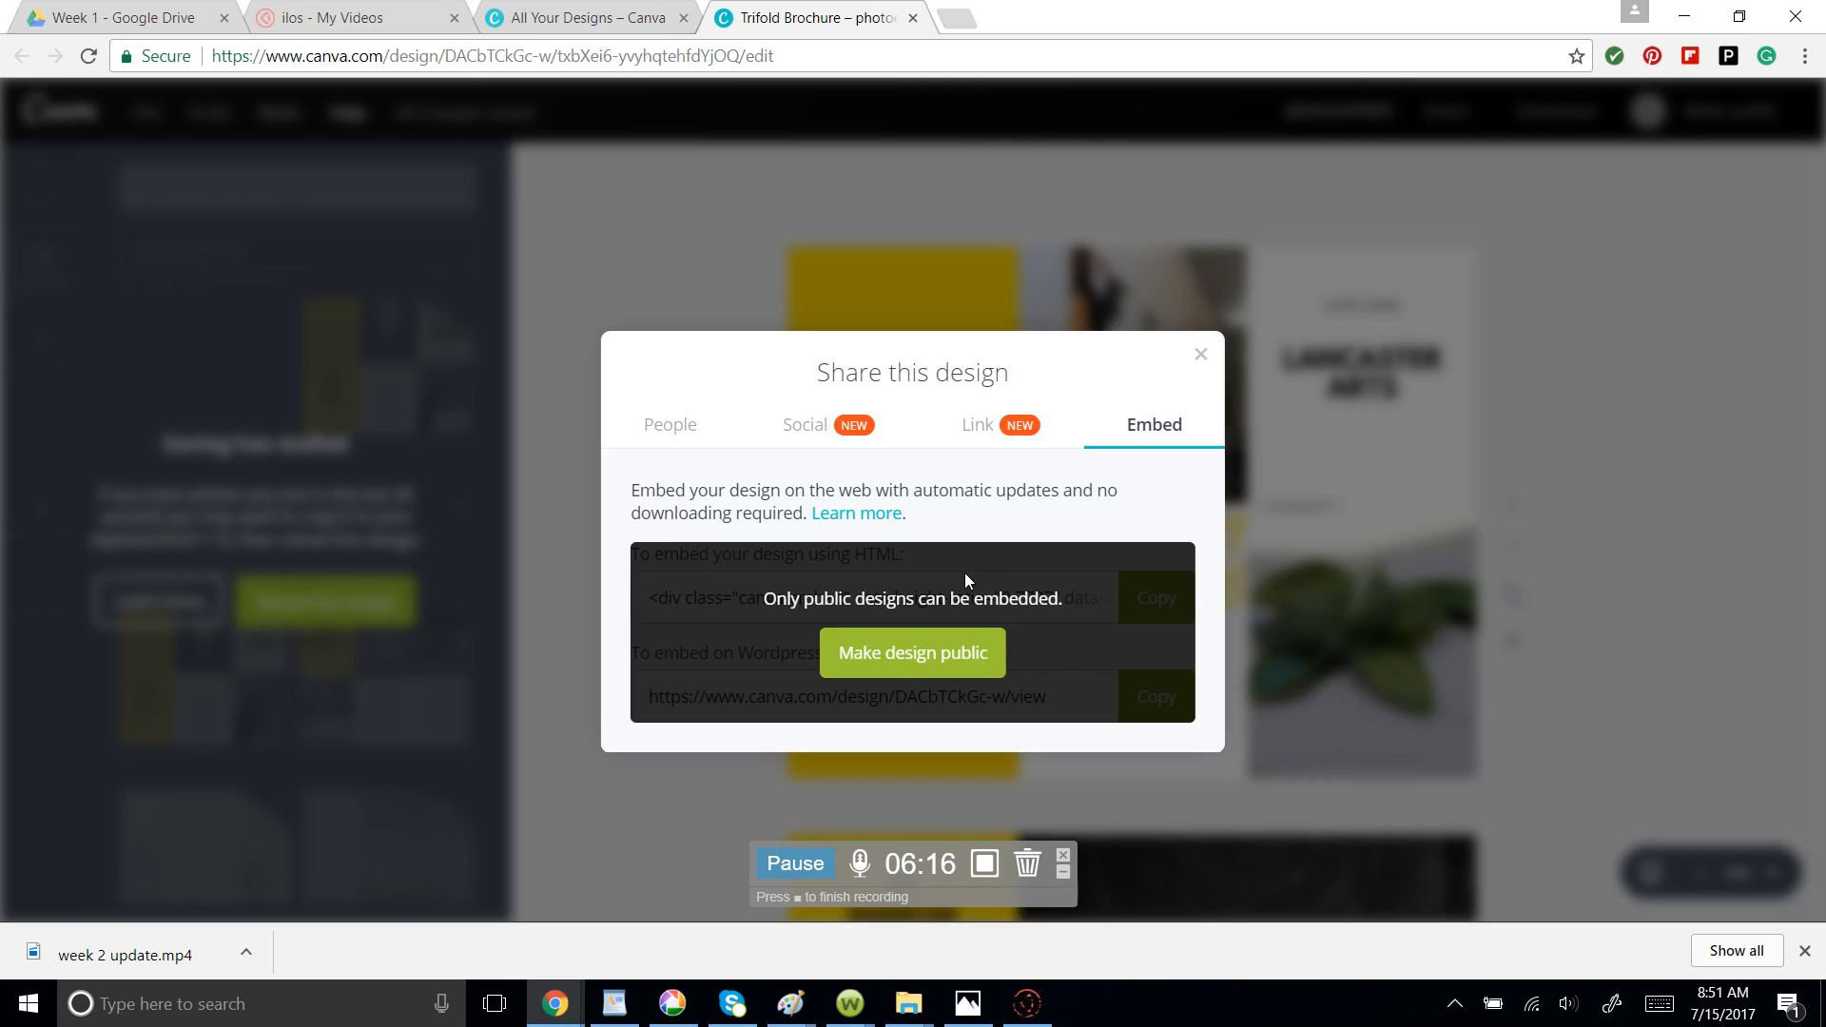
pyautogui.click(904, 666)
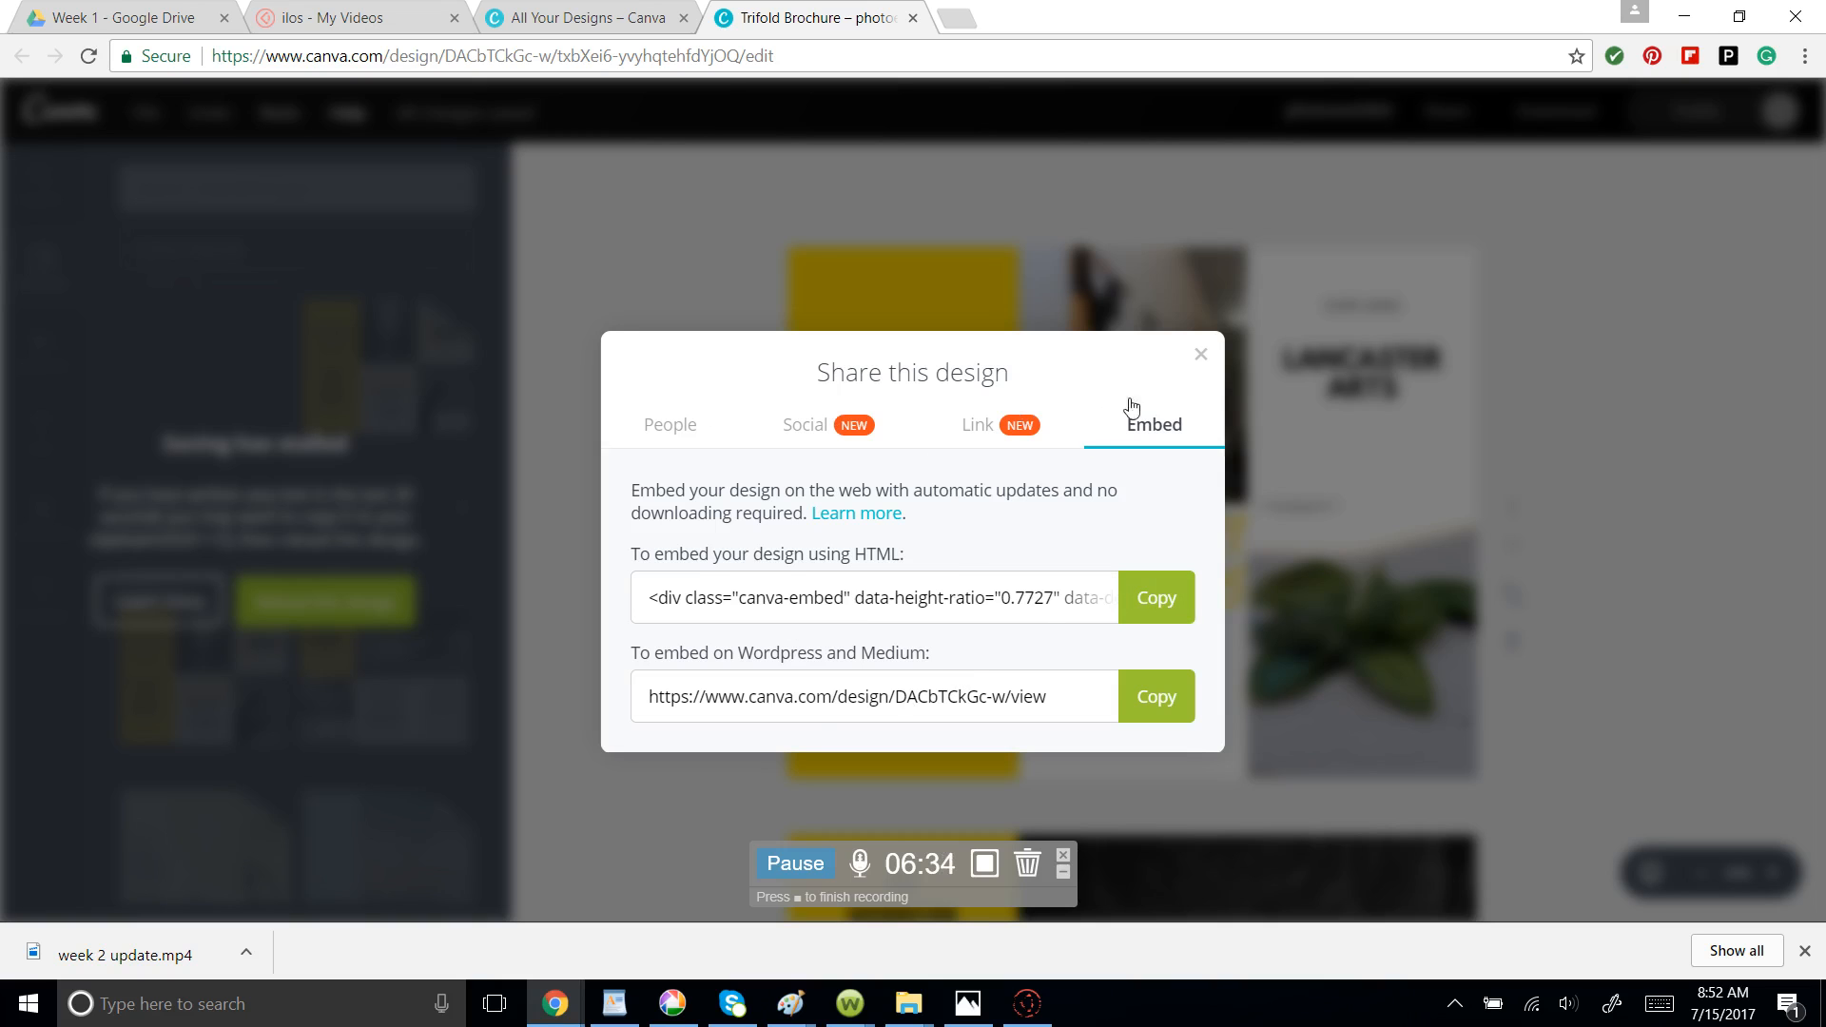
pyautogui.click(1200, 355)
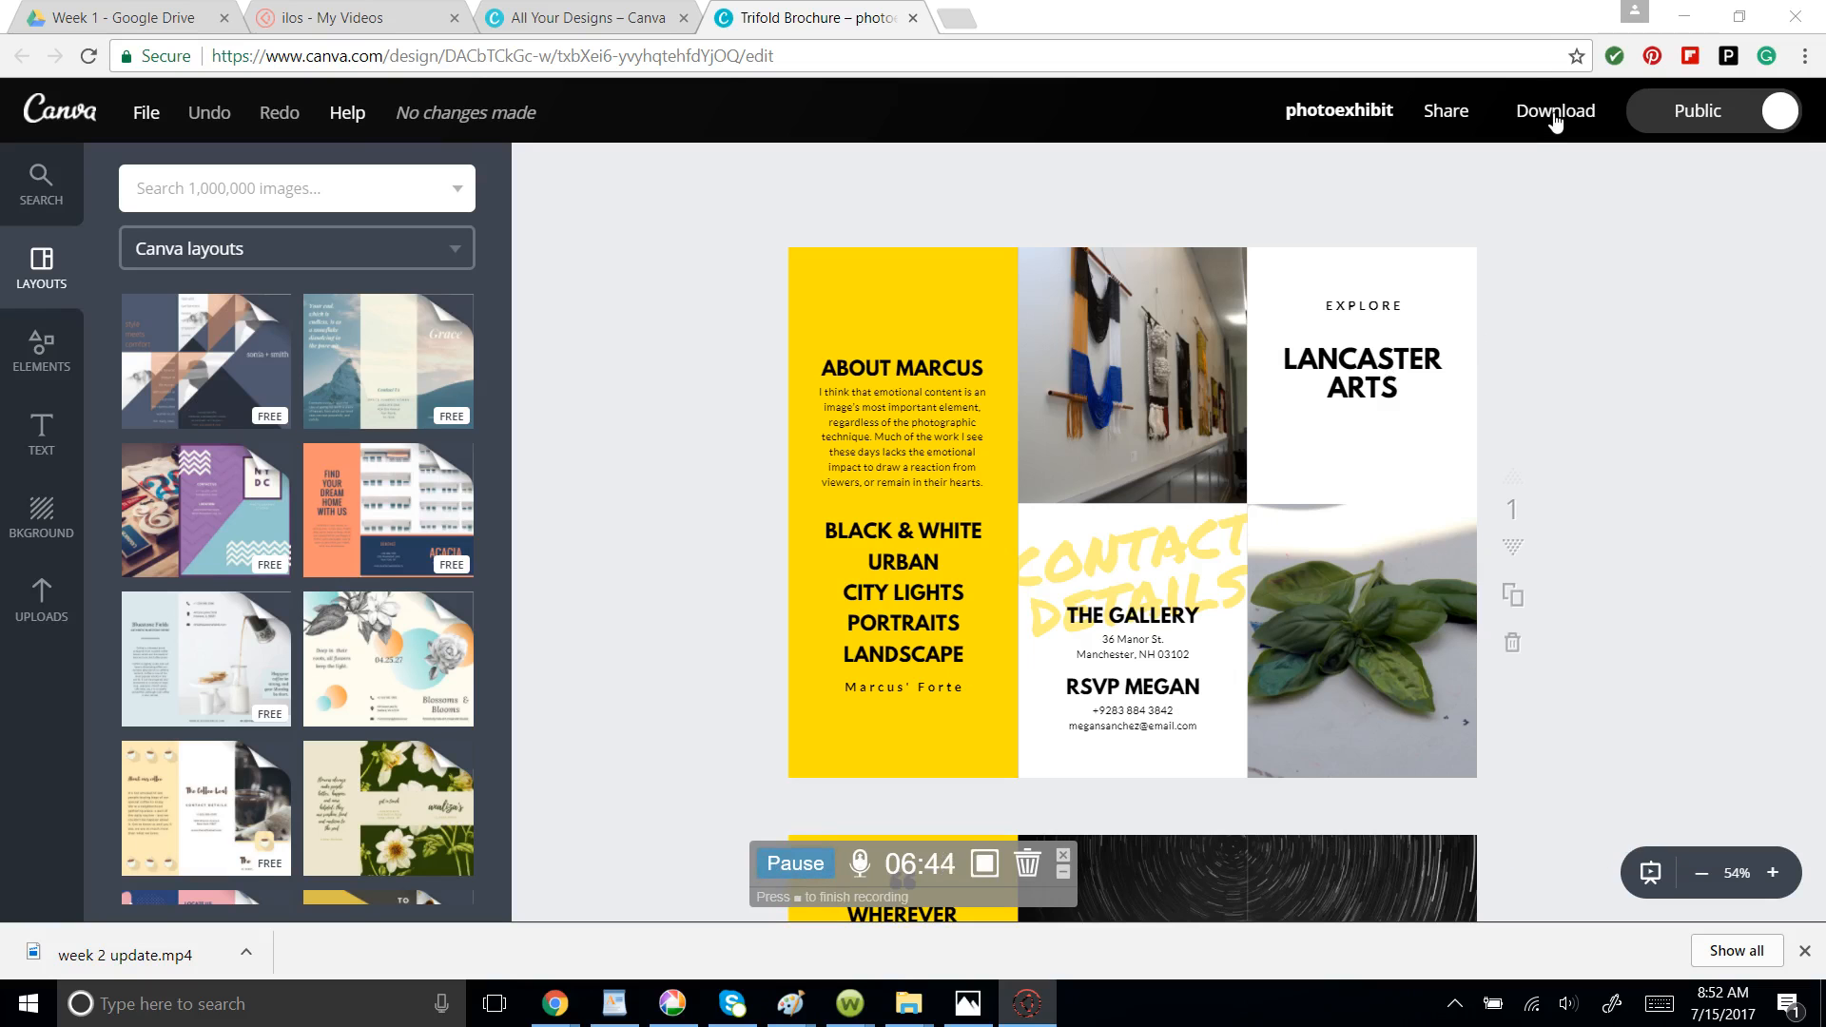
# Download all pages of the brochure as PDF - Print with crop marks and bleed.
pyautogui.click(1556, 113)
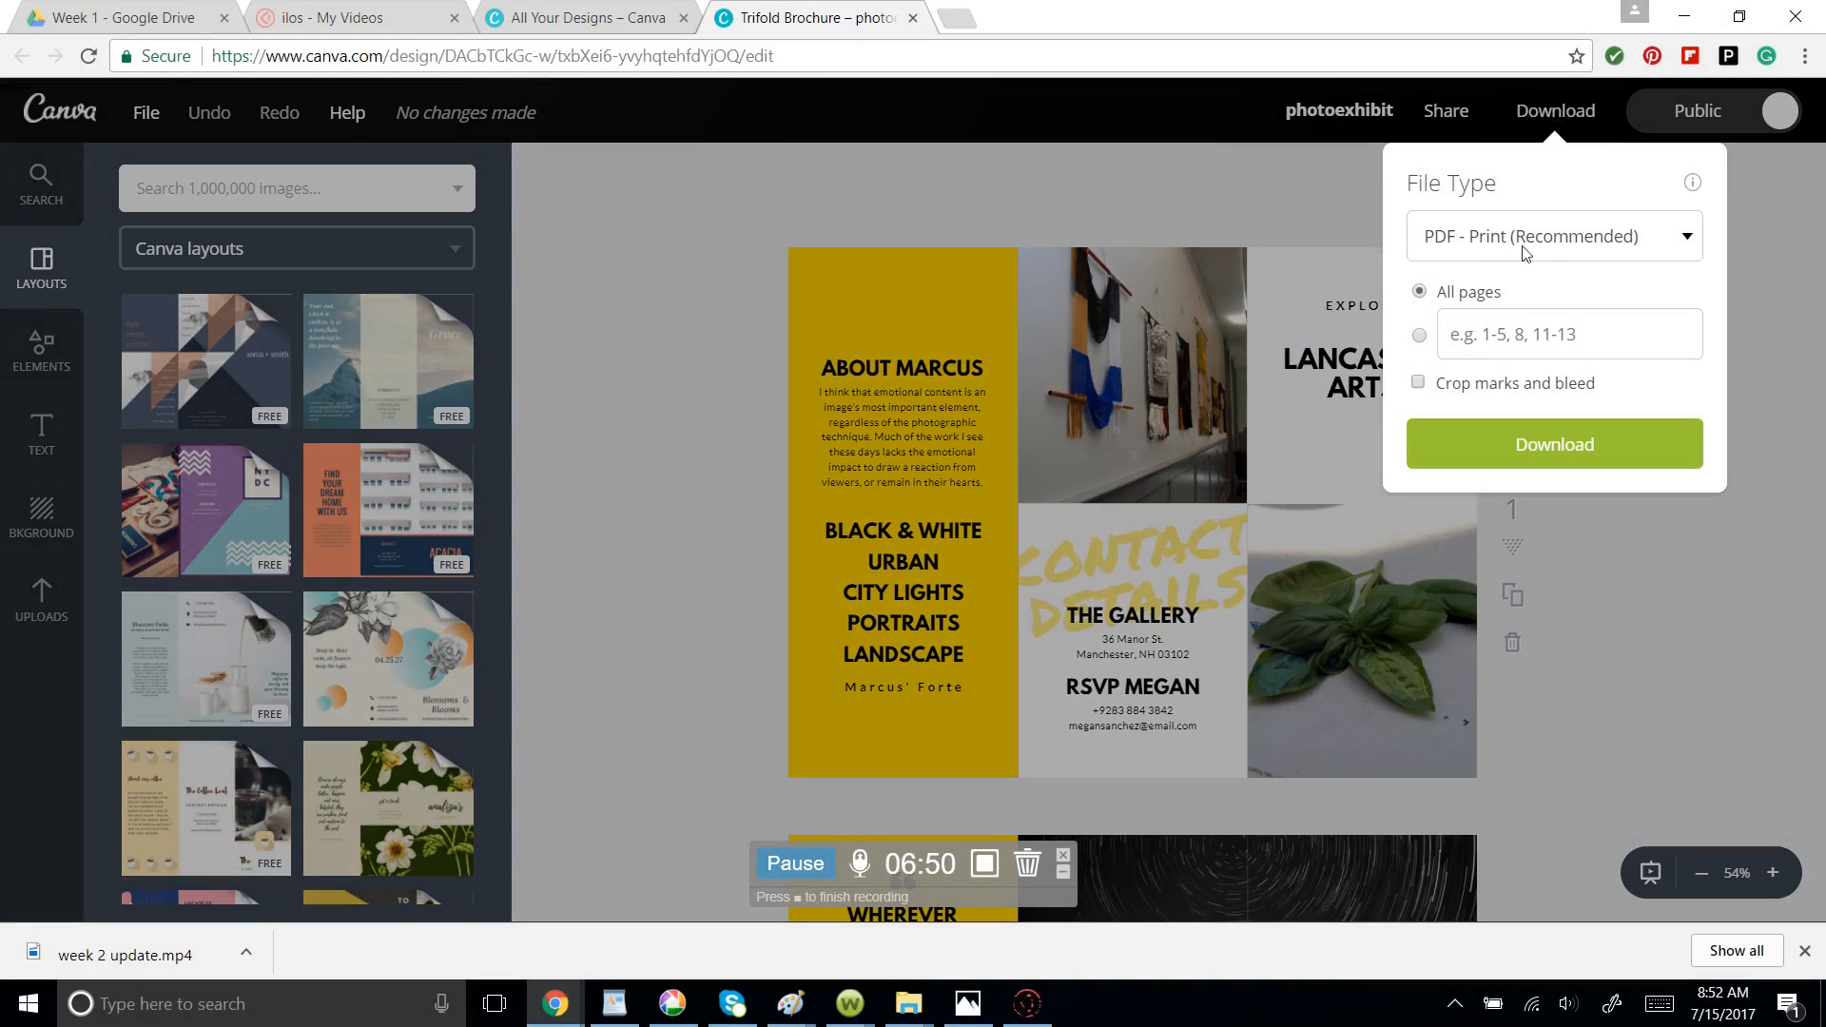
pyautogui.click(1687, 239)
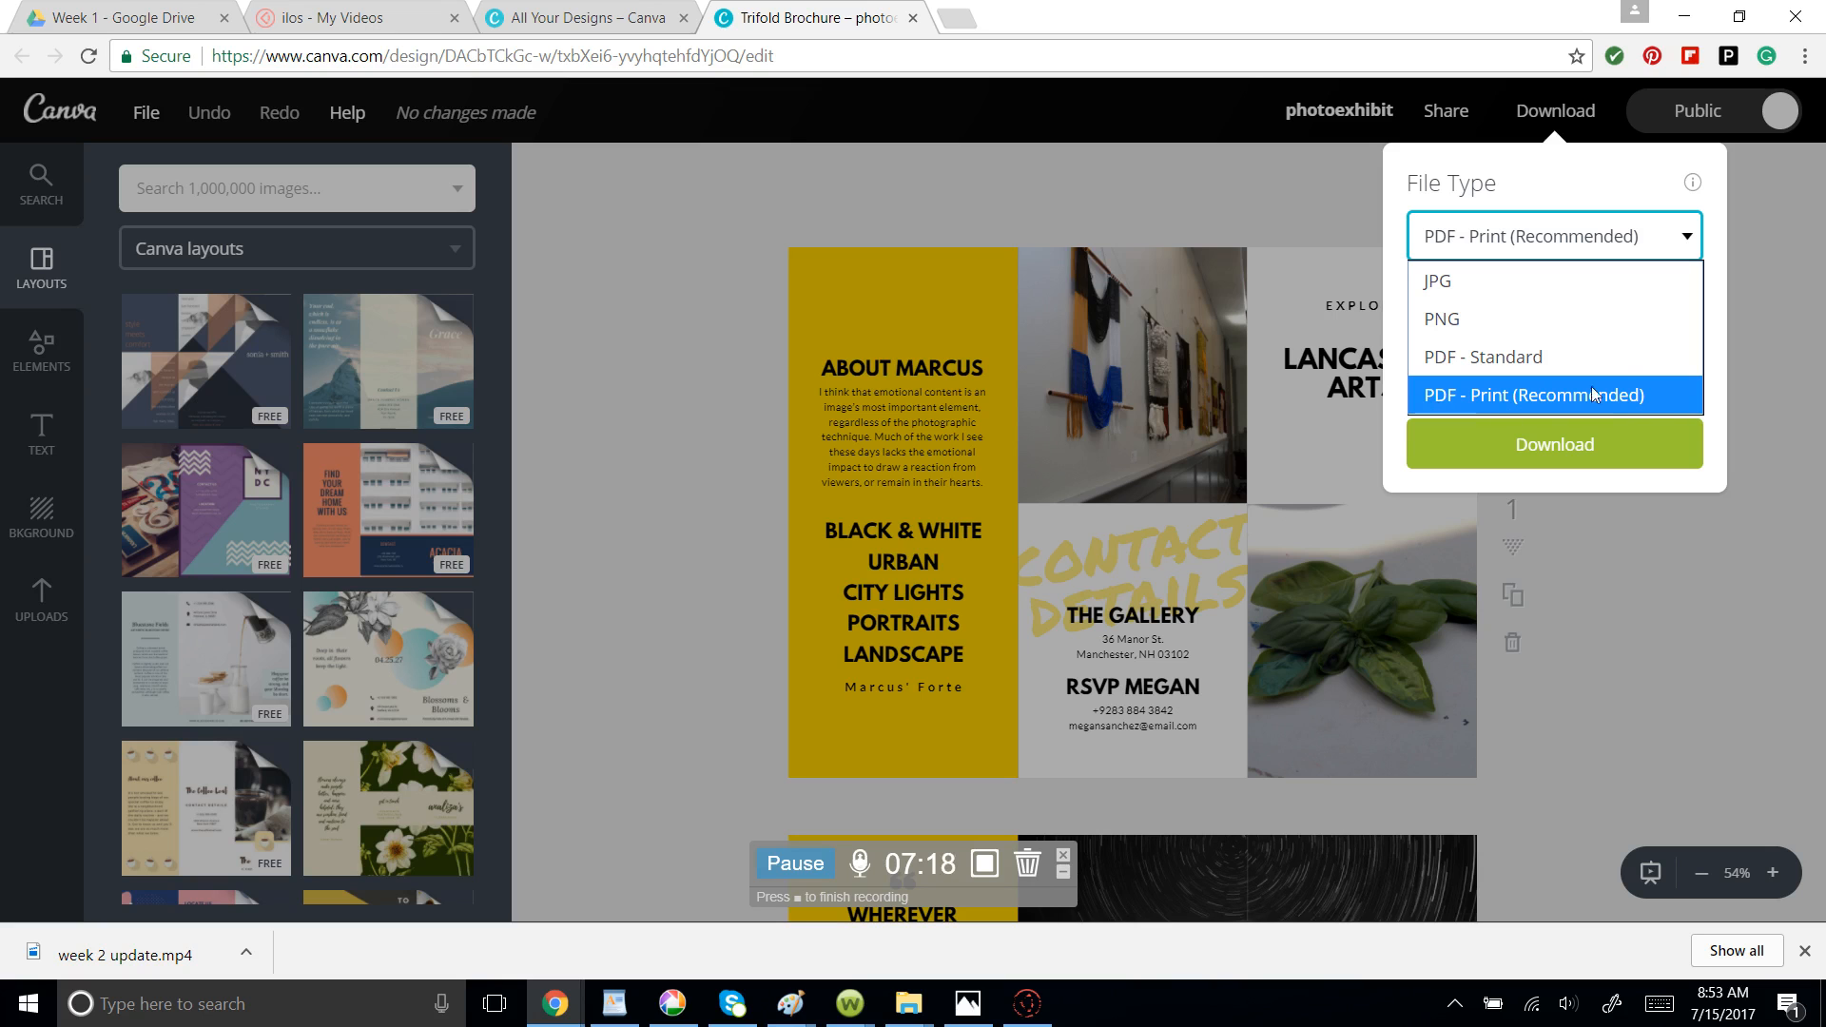
pyautogui.click(1499, 398)
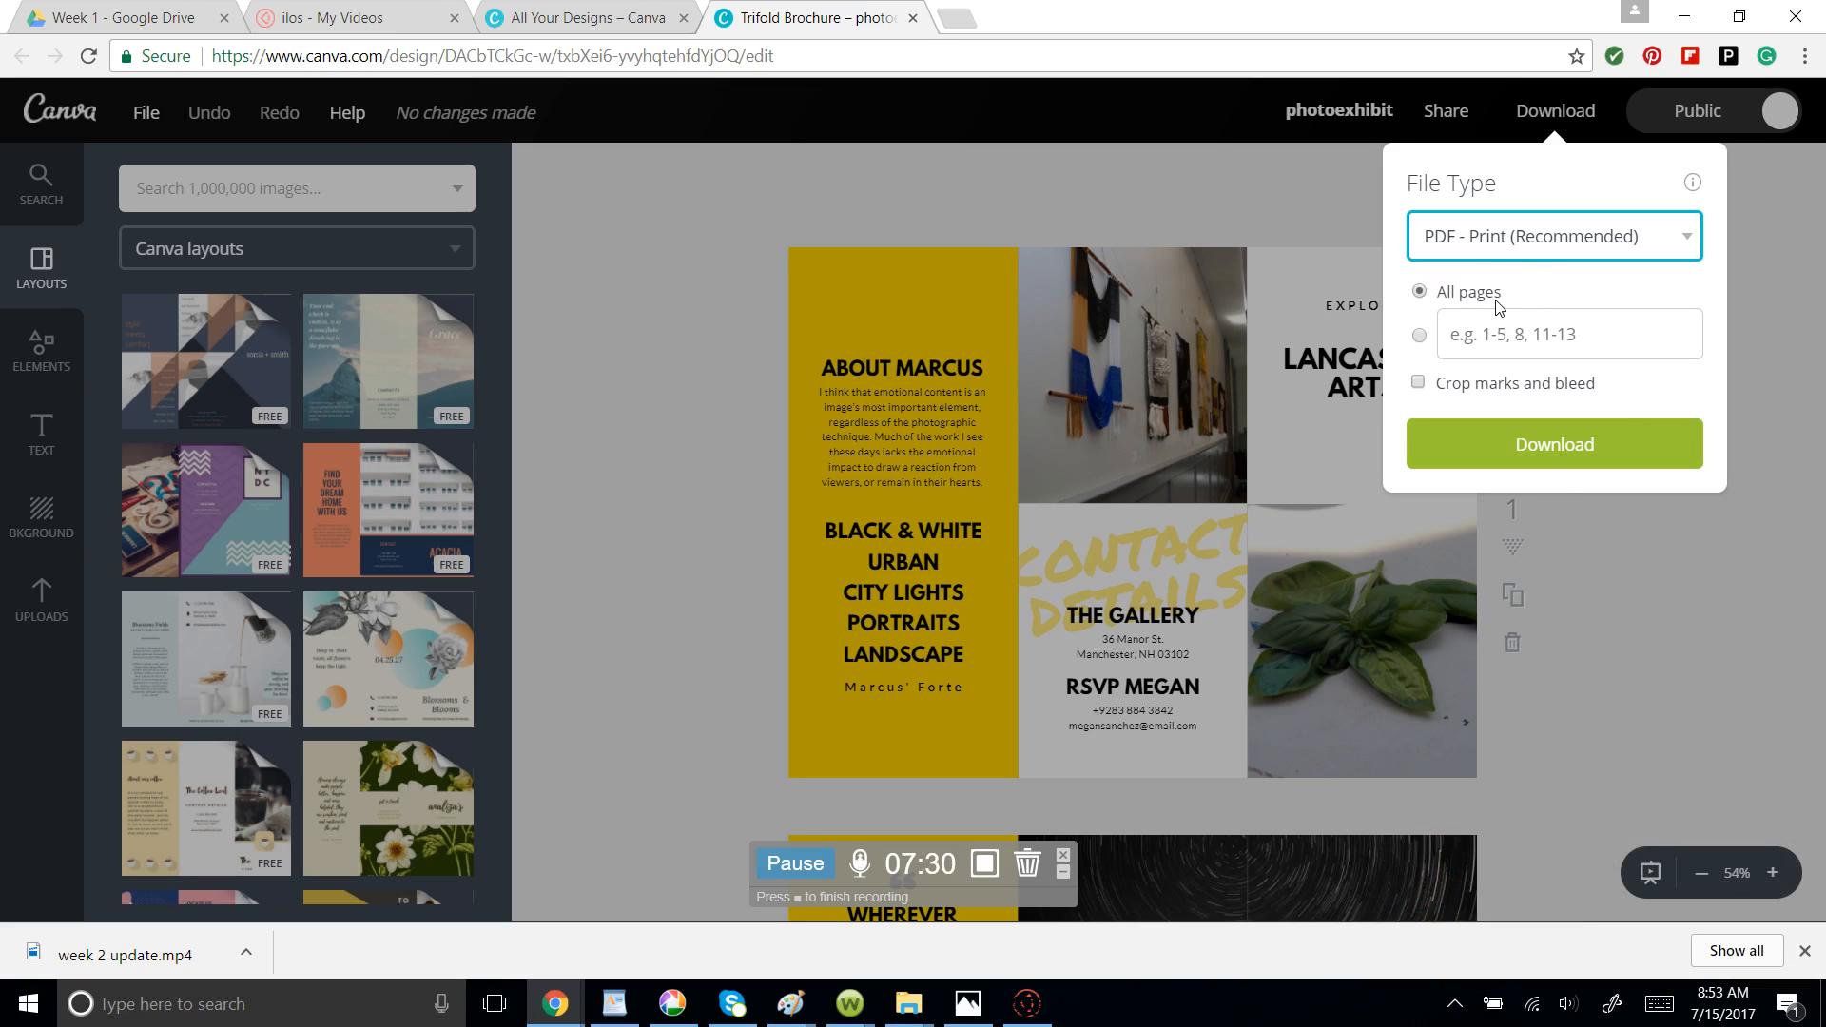
pyautogui.click(1419, 384)
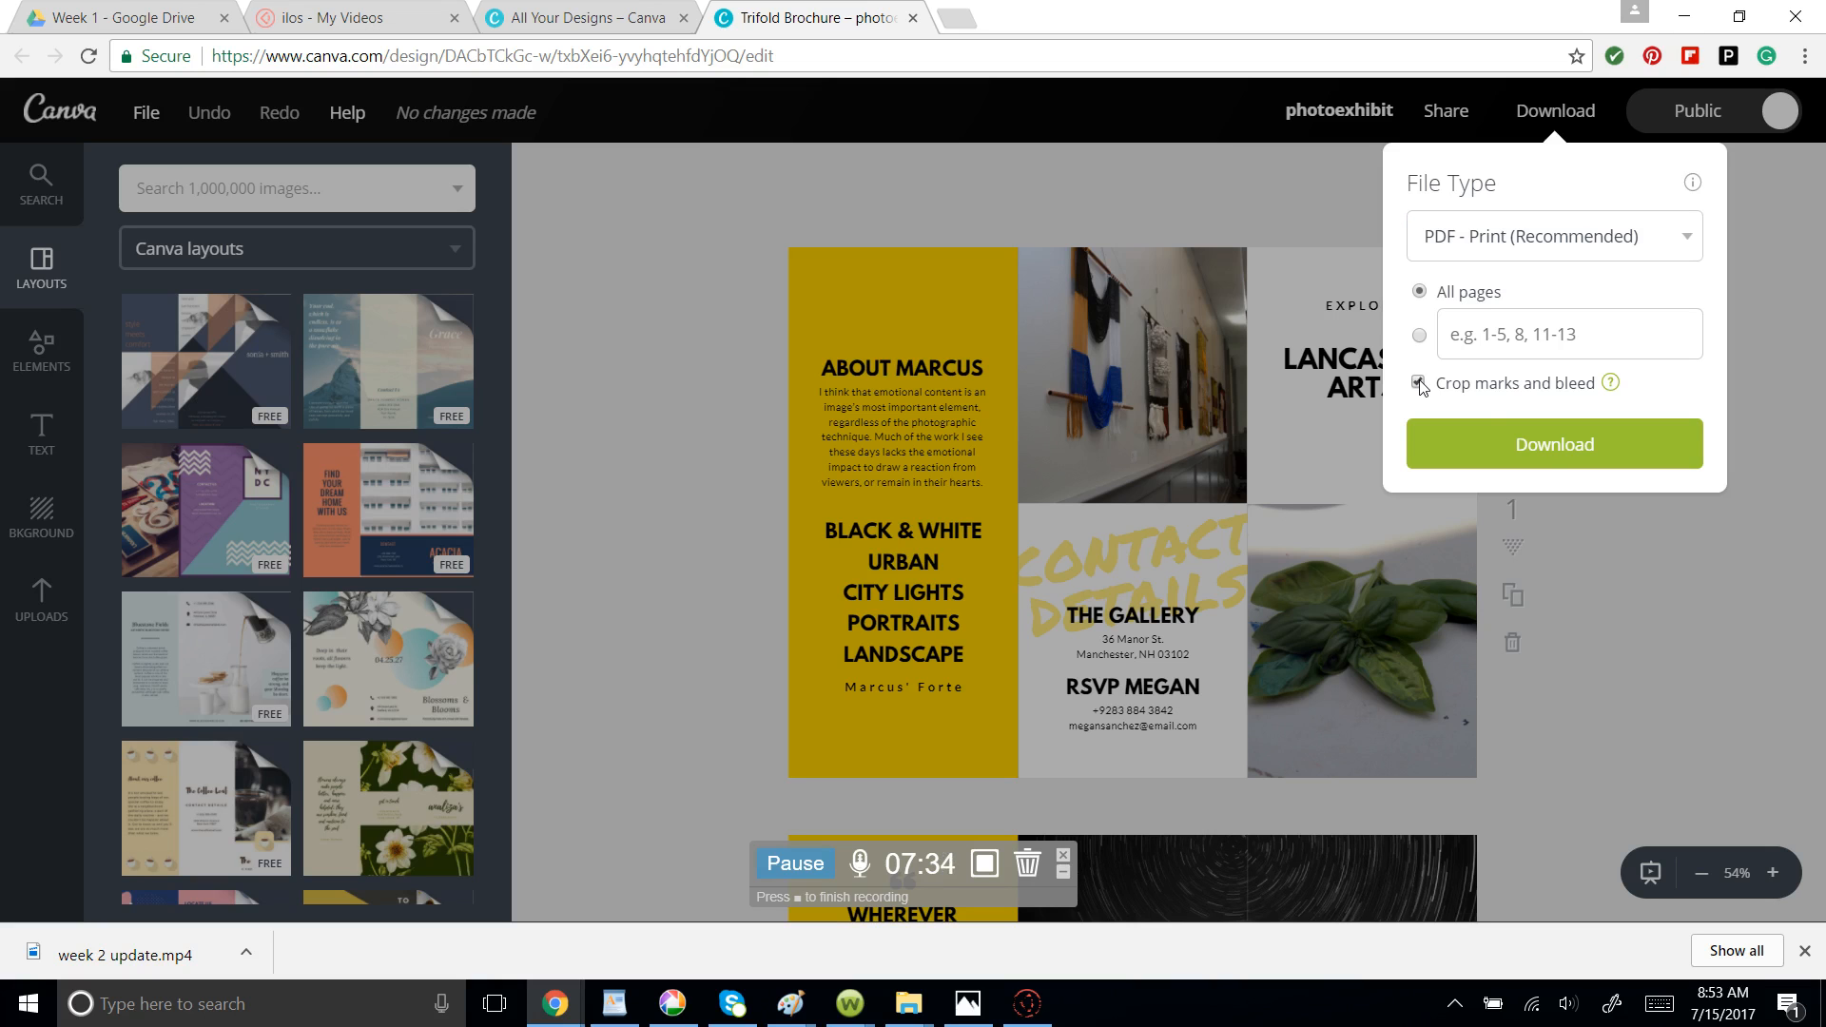
pyautogui.click(1533, 437)
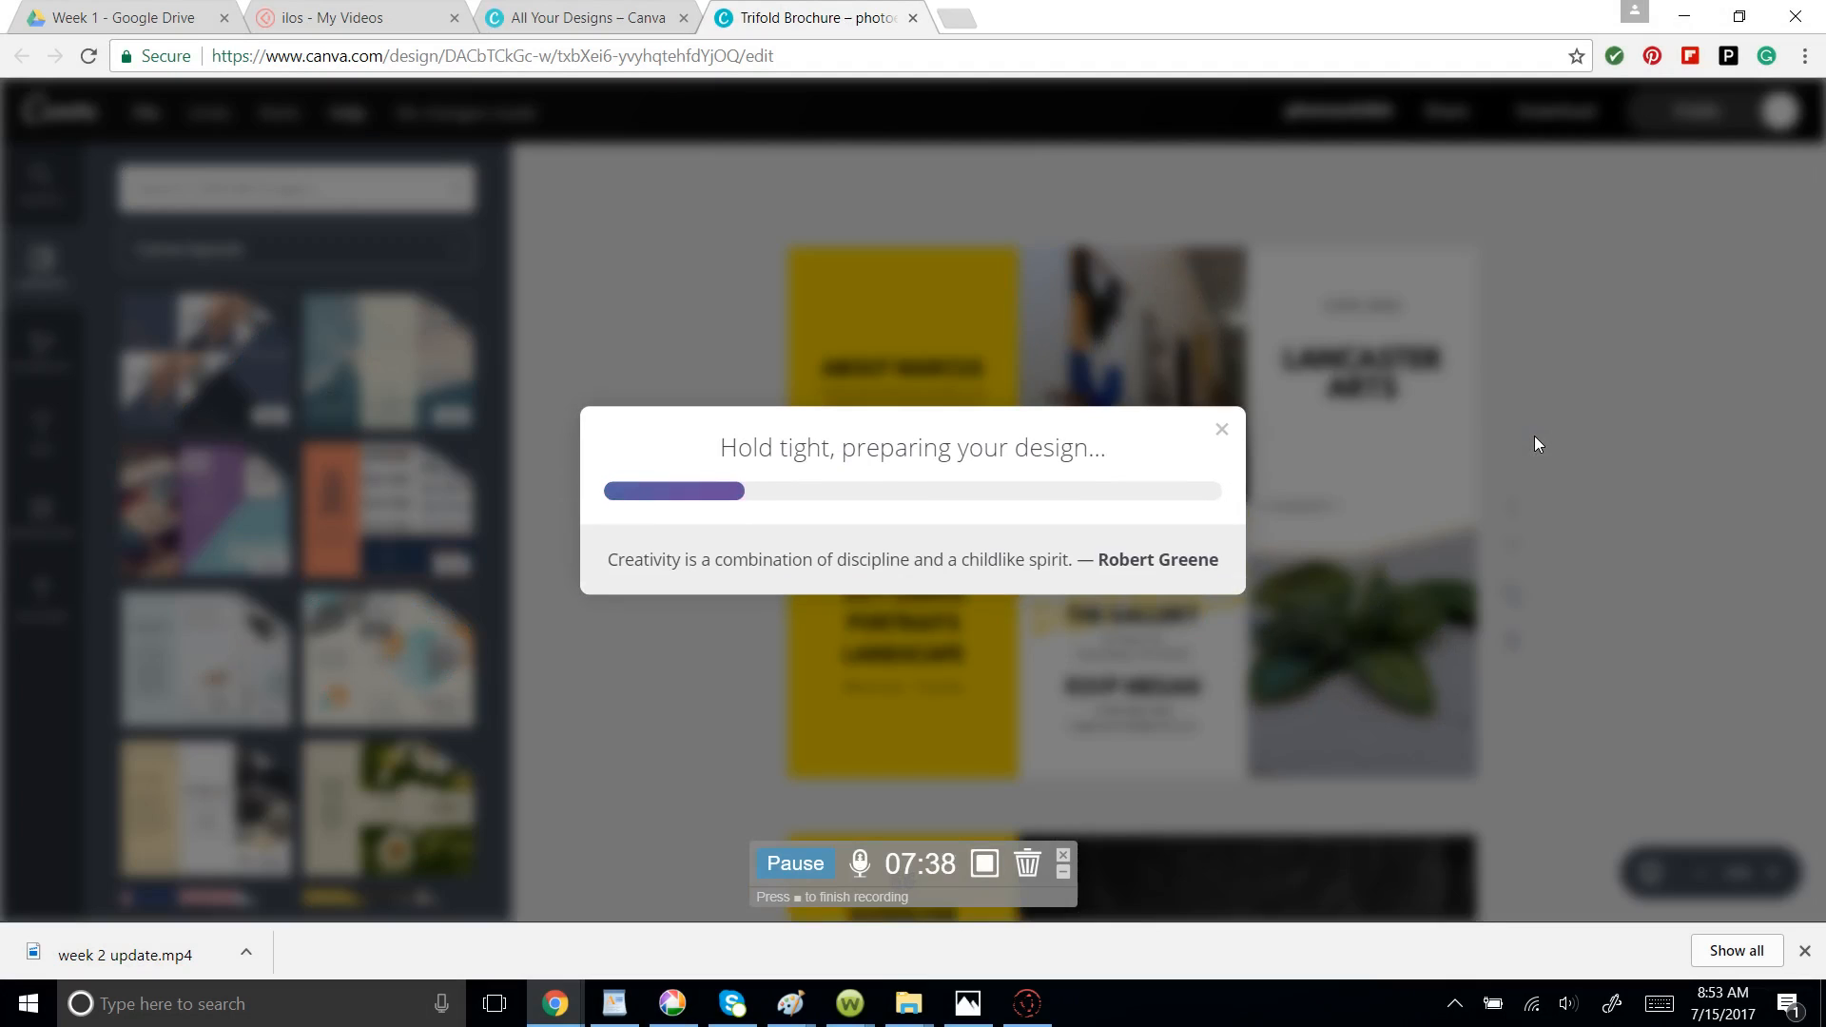